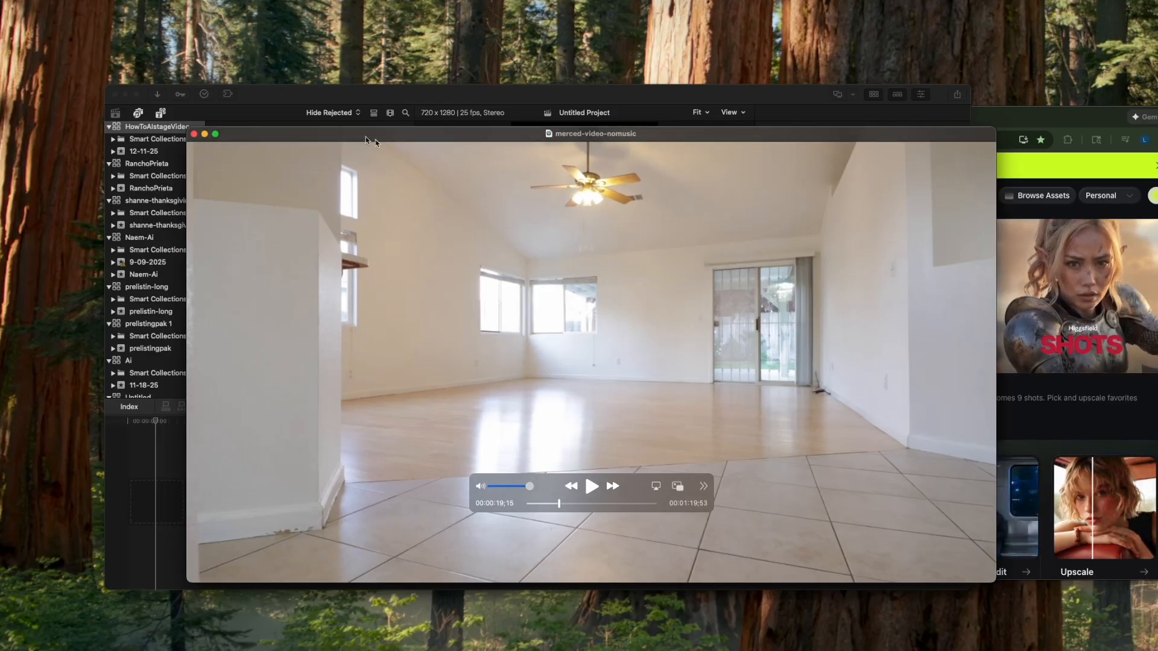
- Close the merced-video-nomusic preview, append the poppy-vertical clip to the Untitled Project timeline and skim through it
{"action": "left_click", "coordinate": [195, 133]}
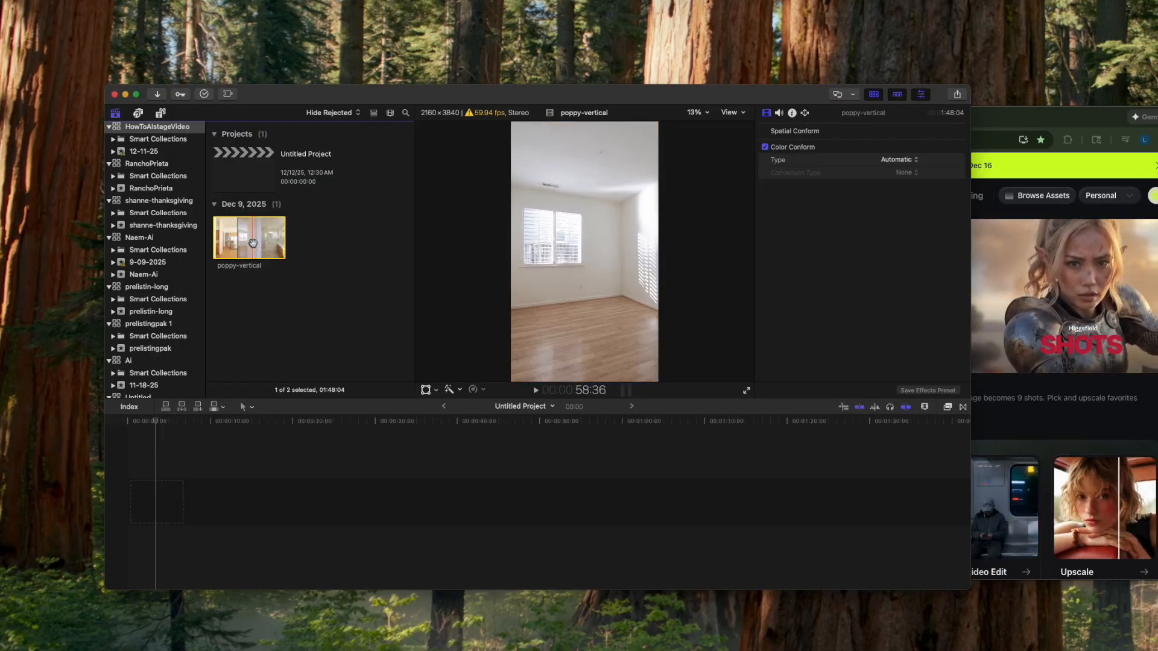
{"action": "key", "text": "e"}
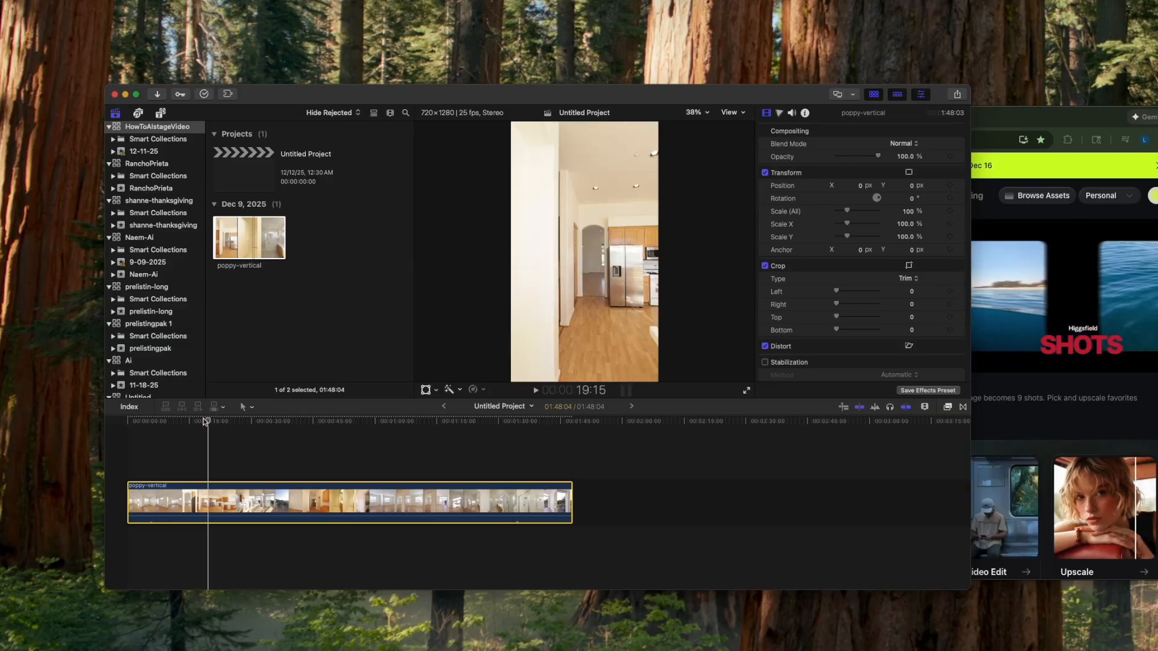
{"action": "left_click_drag", "start_coordinate": [207, 424], "coordinate": [376, 433]}
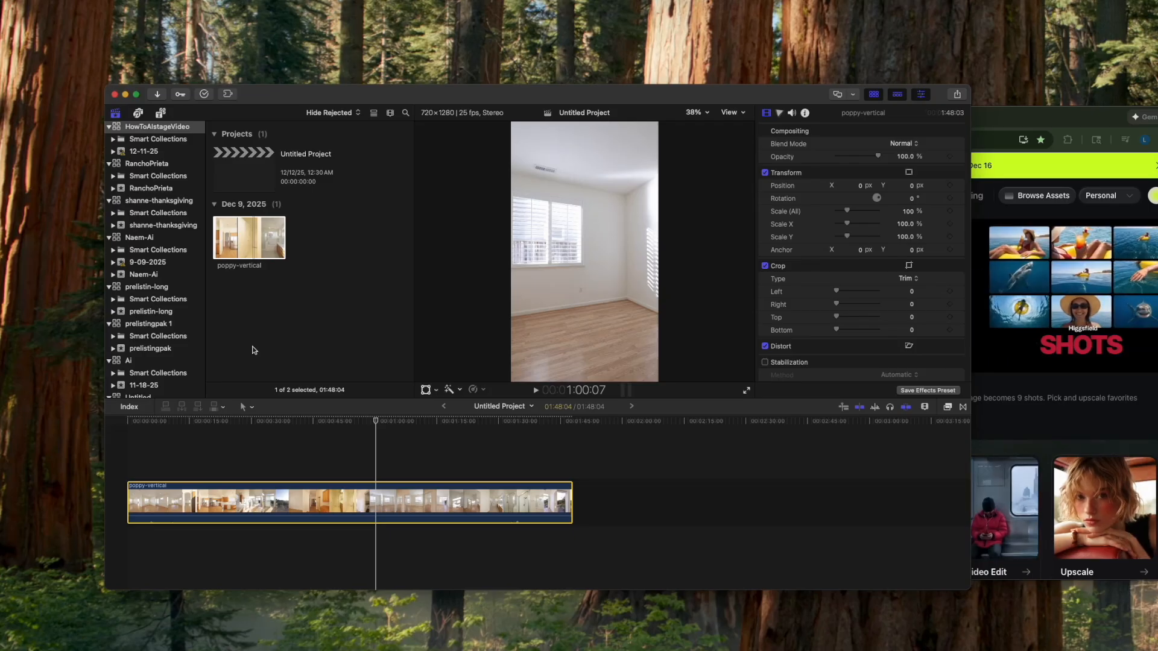
{"action": "left_click", "coordinate": [131, 429]}
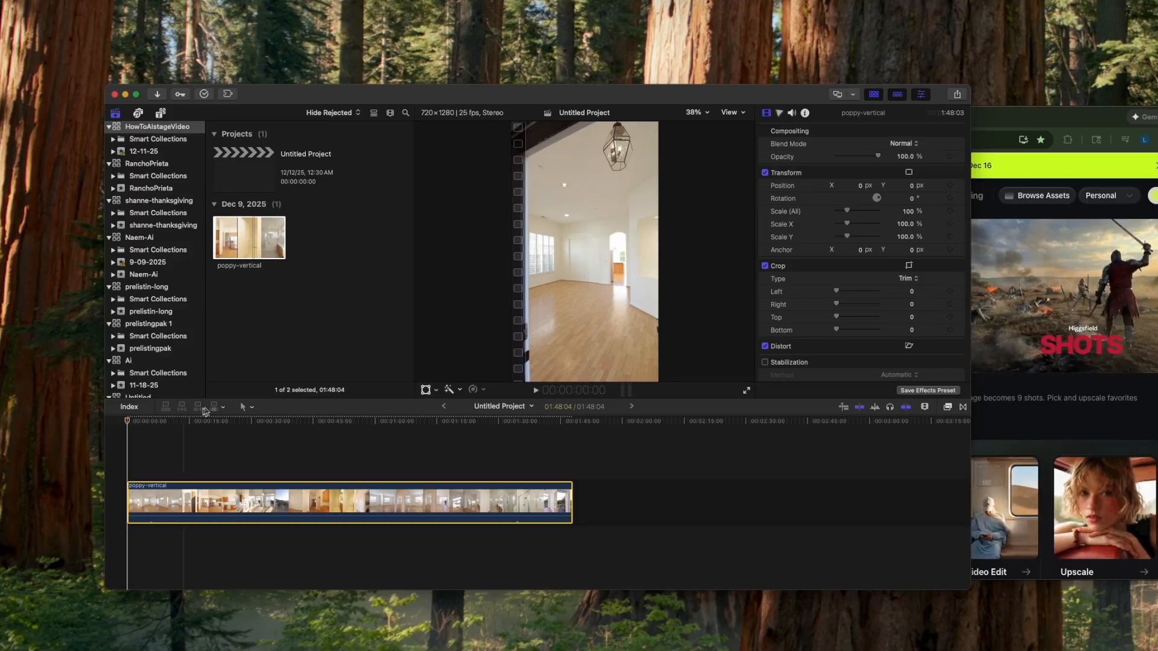
- Move the Final Cut Pro window toward the screen's upper-left corner and enlarge it to fill most of the screen
{"action": "left_click_drag", "start_coordinate": [334, 98], "coordinate": [257, 38]}
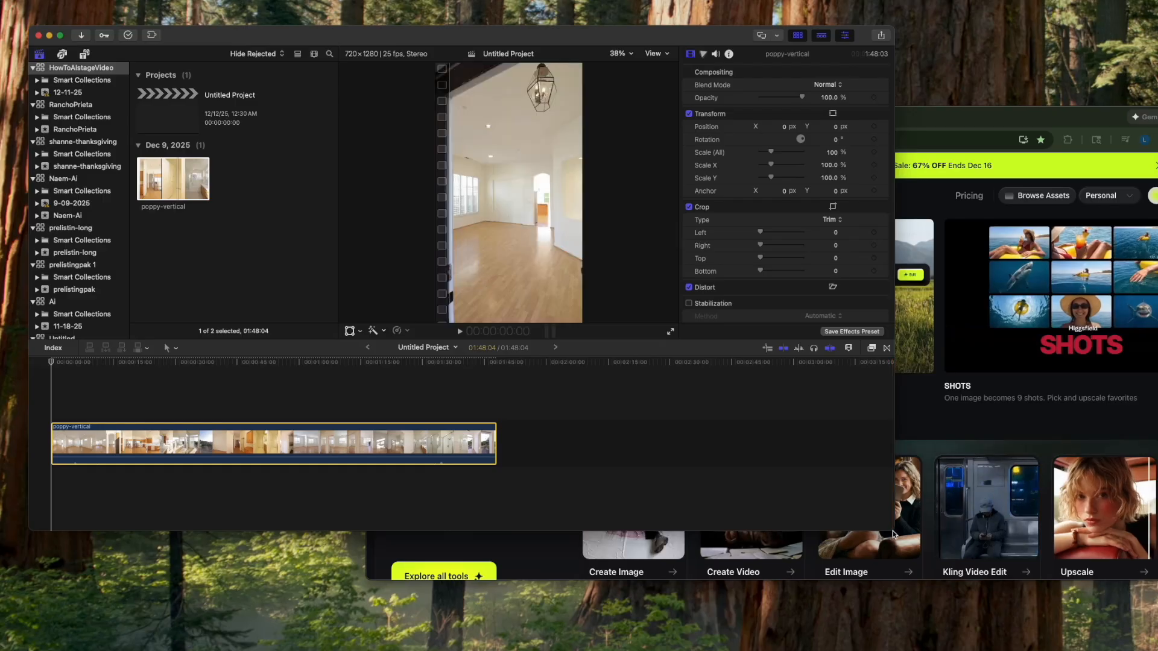
{"action": "left_click", "coordinate": [887, 526]}
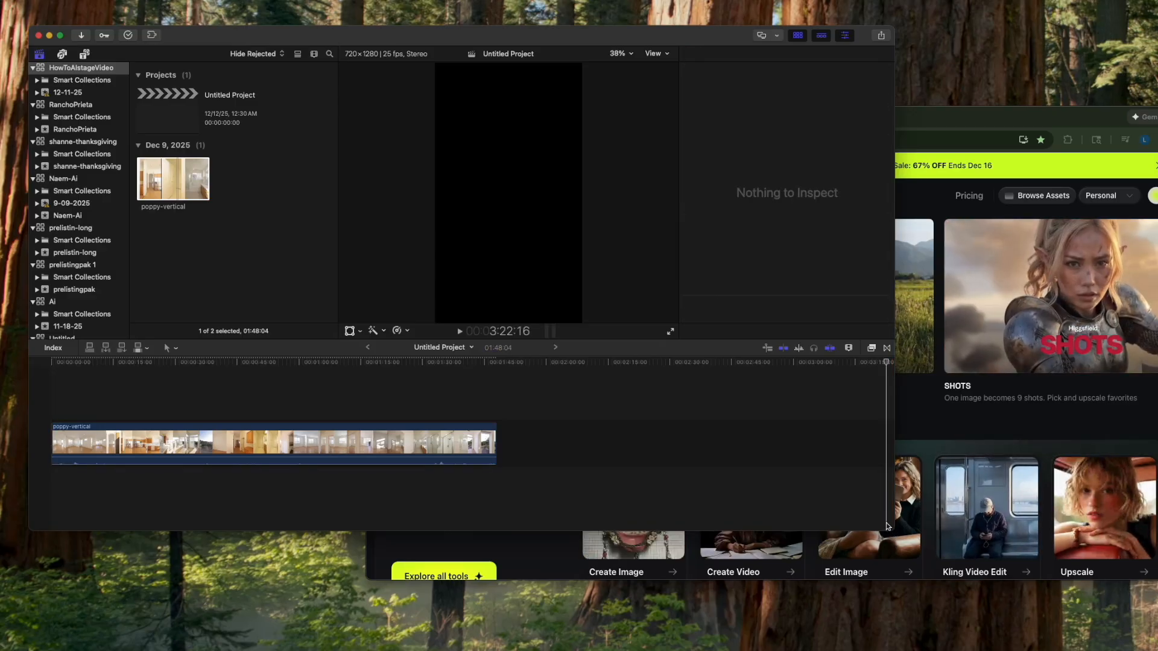
{"action": "left_click_drag", "start_coordinate": [888, 526], "coordinate": [1090, 626]}
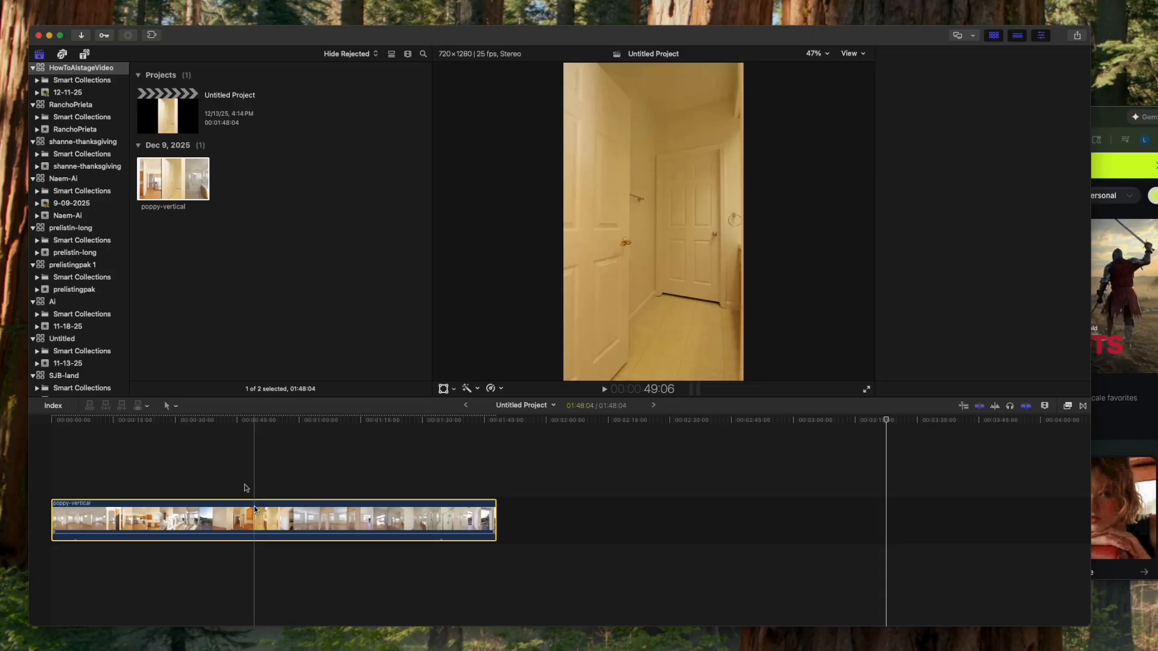
{"action": "left_click", "coordinate": [246, 518]}
{"action": "left_click", "coordinate": [234, 313]}
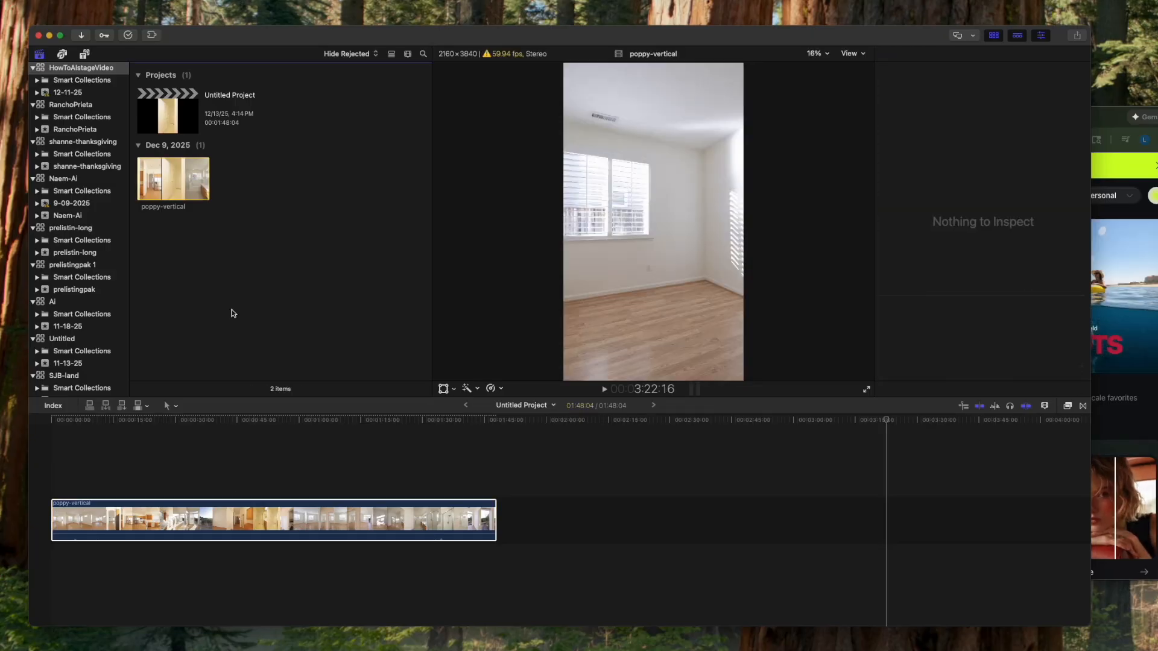
- Move the Higgsfield browser window to the screen's upper-right area and make it taller
{"action": "left_click_drag", "start_coordinate": [1098, 112], "coordinate": [968, 92]}
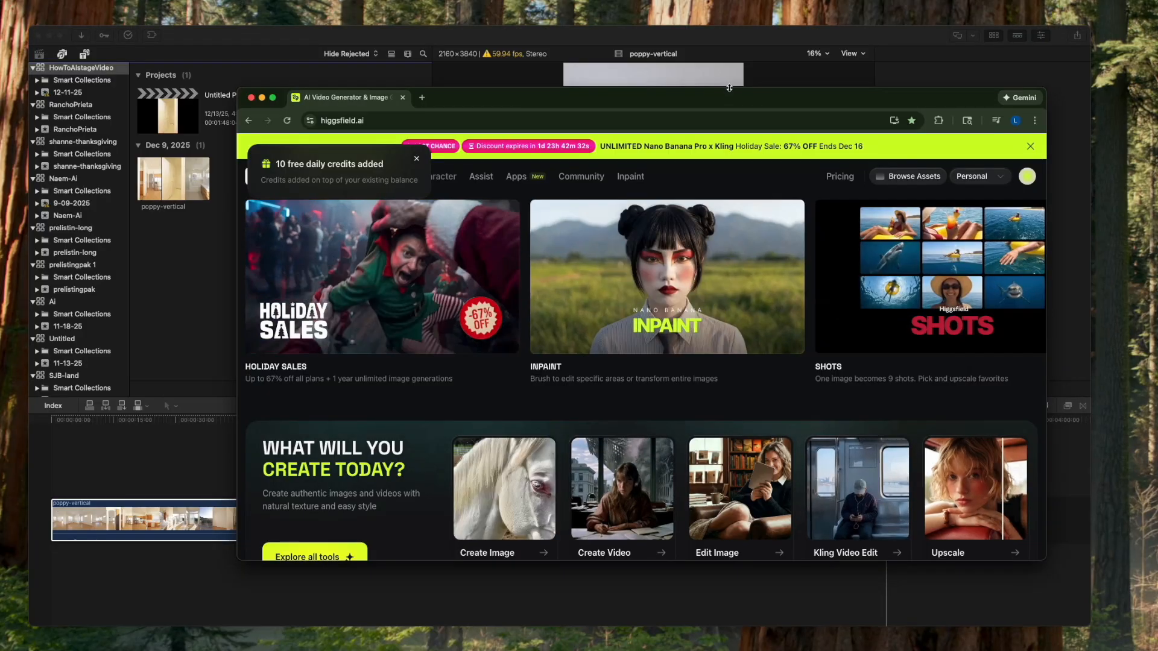
{"action": "left_click_drag", "start_coordinate": [761, 98], "coordinate": [806, 16]}
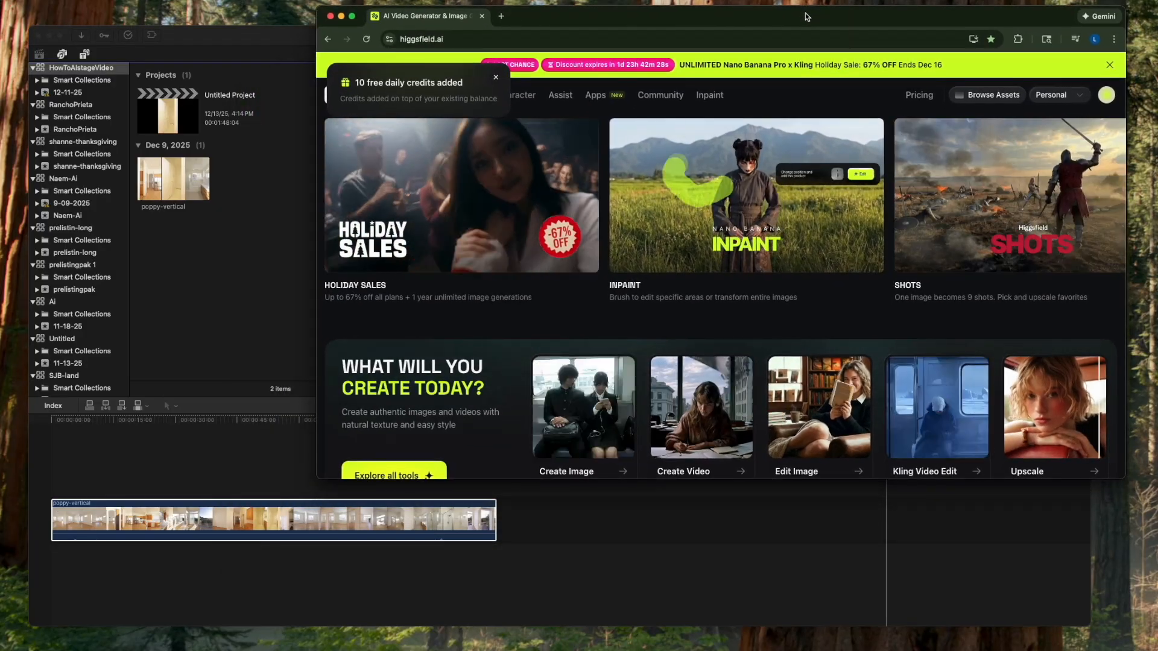
{"action": "left_click_drag", "start_coordinate": [324, 486], "coordinate": [308, 533]}
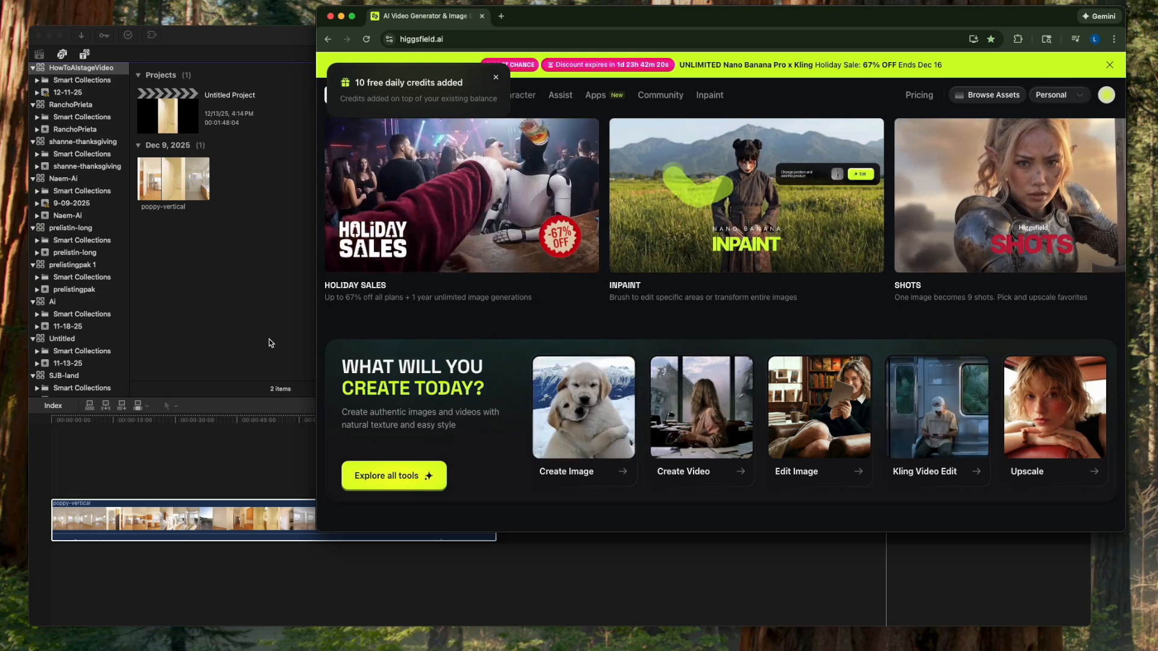
- Switch back to Final Cut Pro and silence the poppy-vertical clip by lowering its volume to the minimum
{"action": "left_click", "coordinate": [268, 339]}
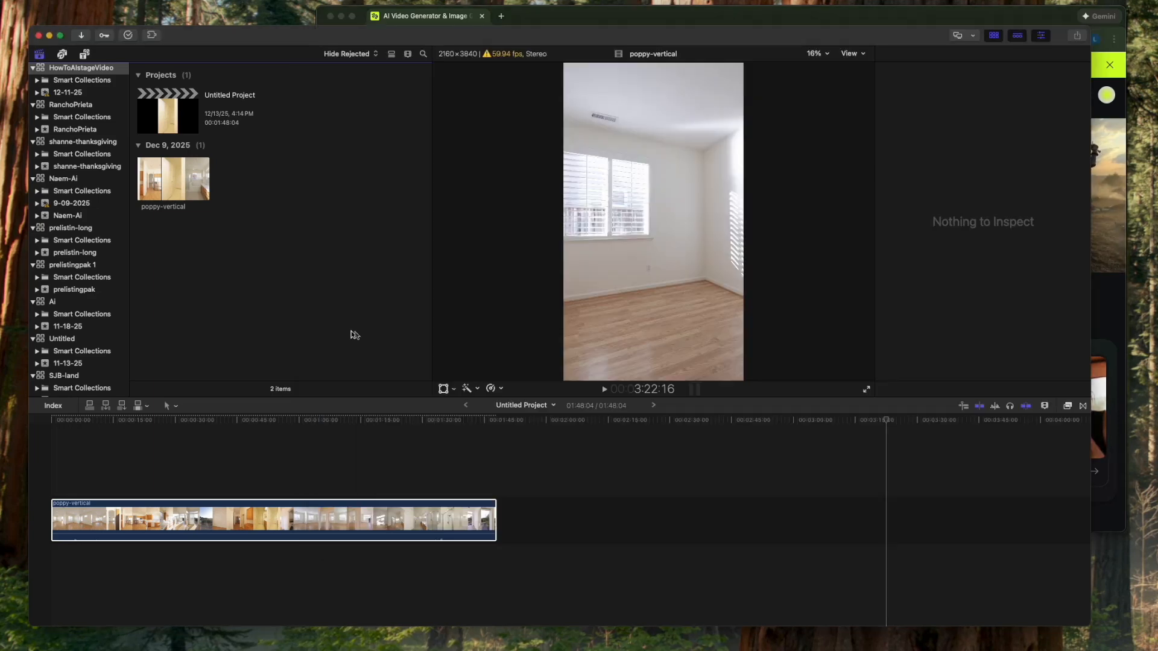
{"action": "left_click", "coordinate": [54, 419]}
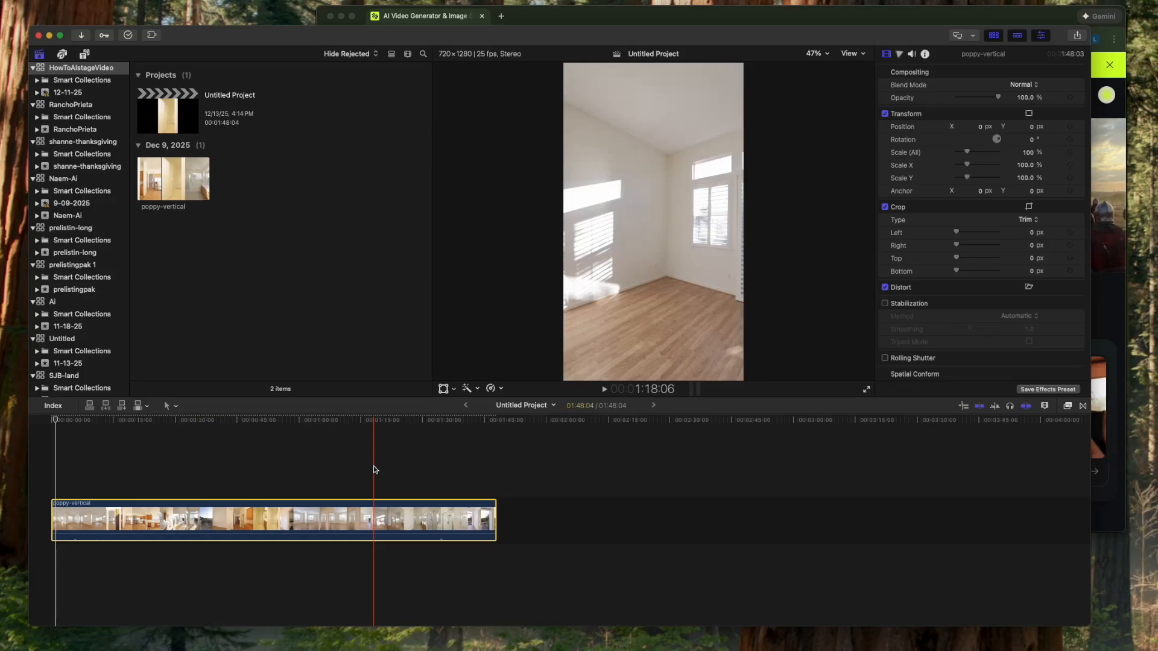
{"action": "left_click", "coordinate": [911, 54]}
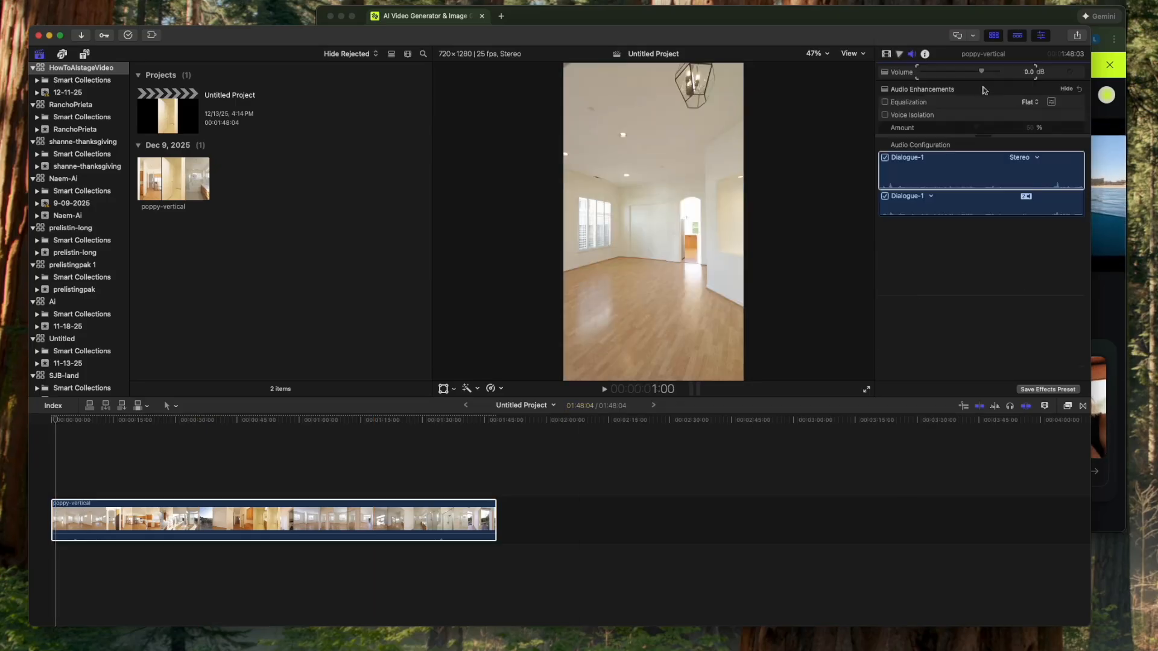
{"action": "left_click_drag", "start_coordinate": [986, 76], "coordinate": [807, 80]}
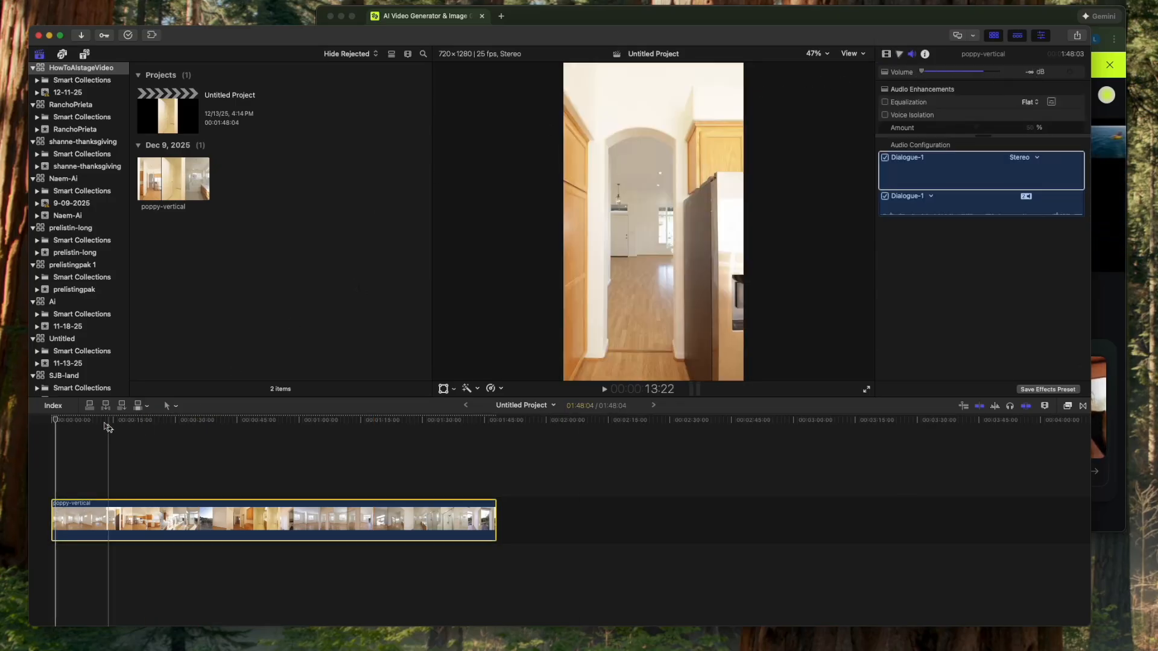
- Preview the opening room pan of the clip and park the playhead at 12:19 on the empty living room view
{"action": "key", "text": "Home"}
{"action": "key", "text": "space"}
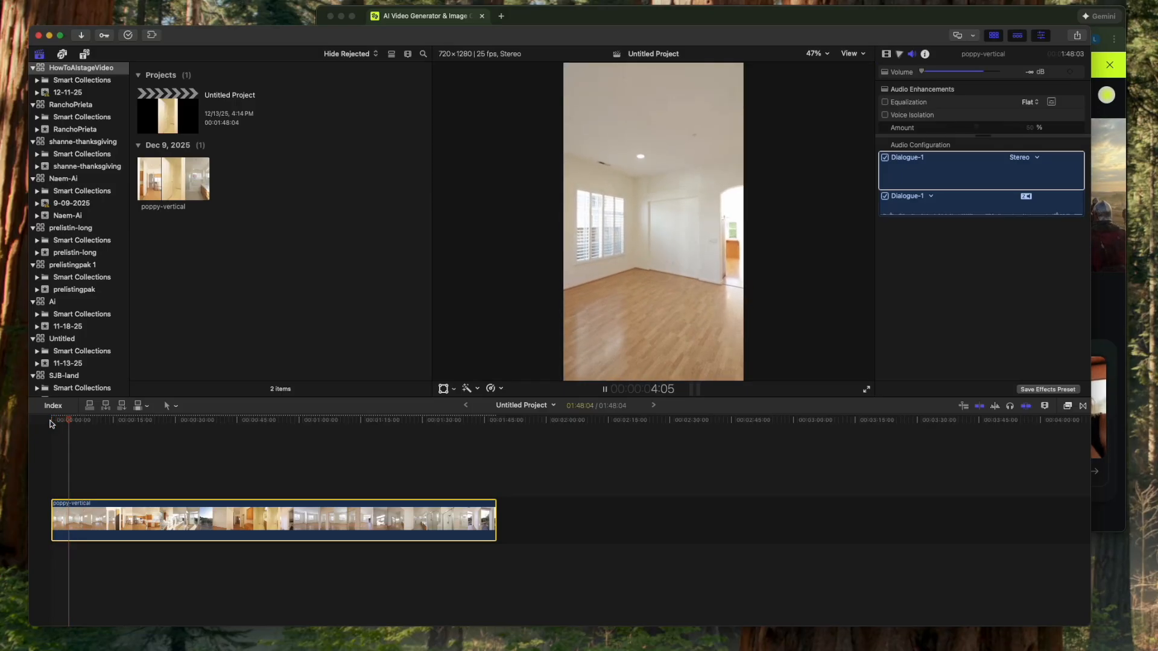
{"action": "key", "text": "space"}
{"action": "left_click_drag", "start_coordinate": [72, 424], "coordinate": [104, 426]}
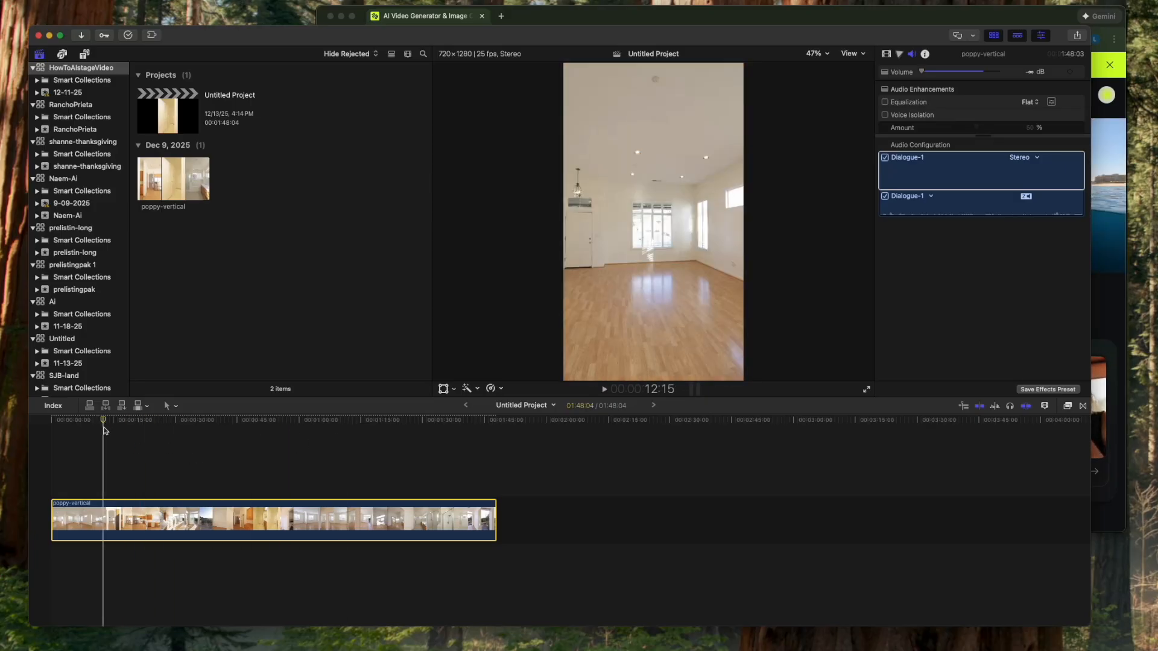
{"action": "left_click_drag", "start_coordinate": [103, 422], "coordinate": [59, 420]}
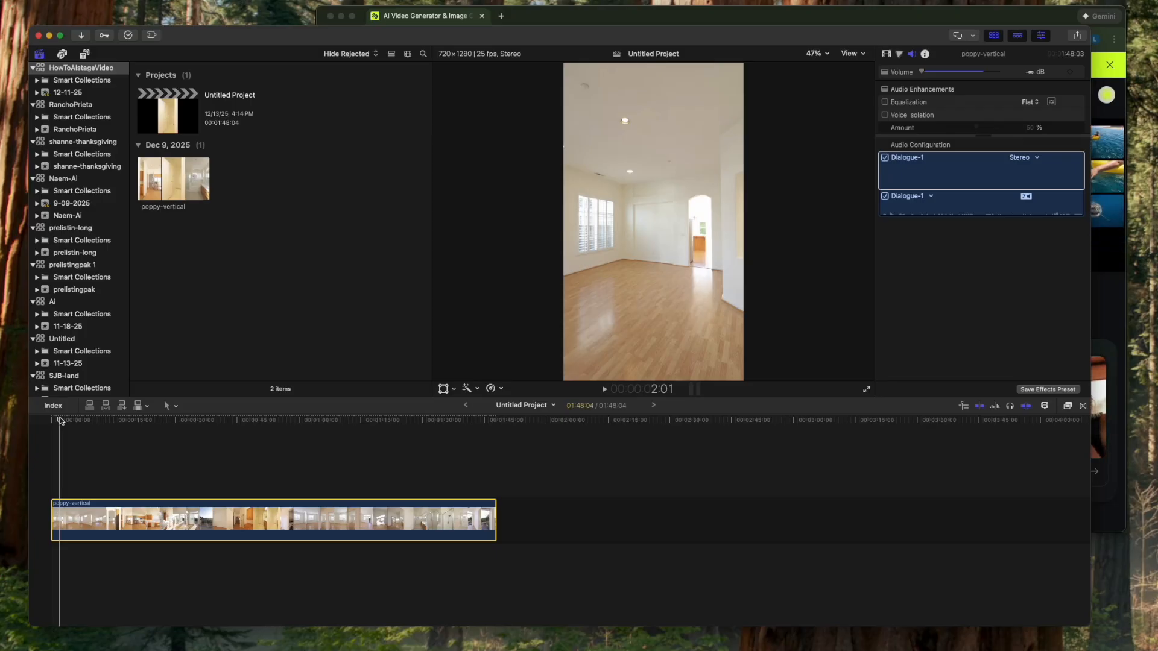
{"action": "left_click_drag", "start_coordinate": [60, 420], "coordinate": [58, 420]}
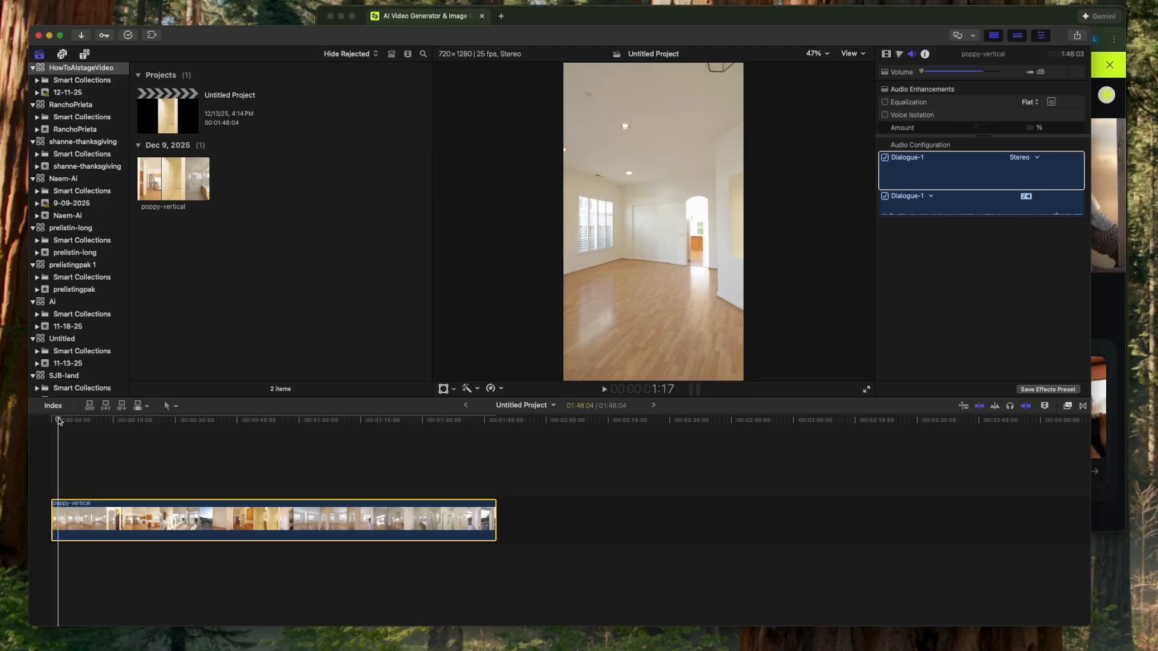
{"action": "left_click_drag", "start_coordinate": [58, 420], "coordinate": [103, 429]}
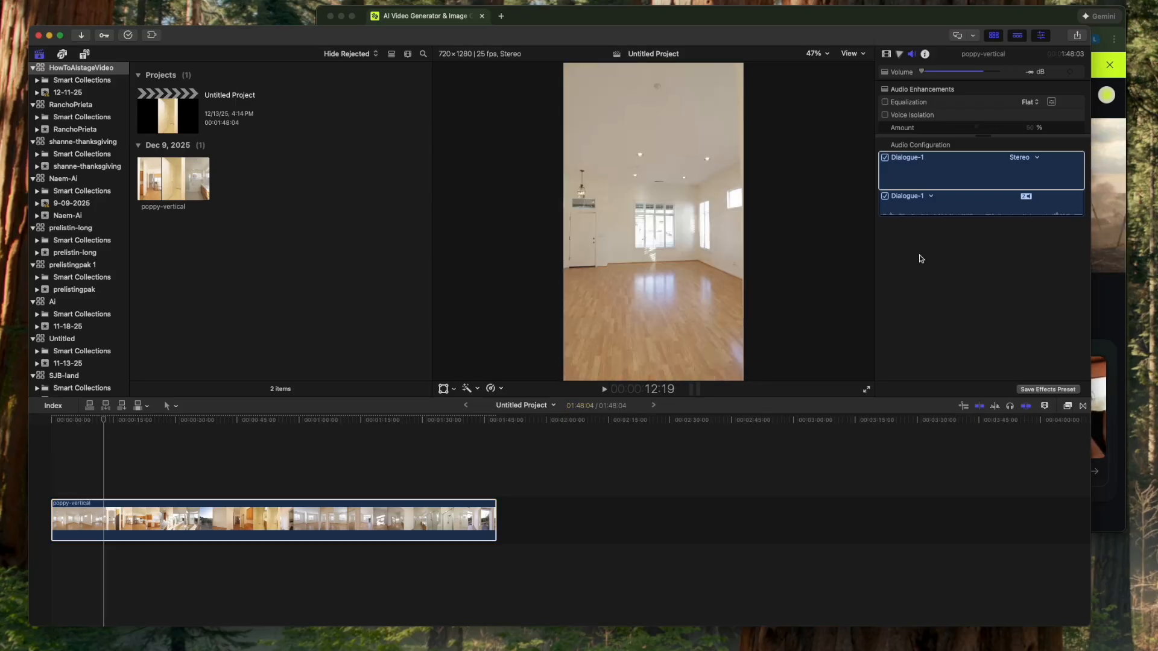
- Export the current frame as a still image named livingroom-still
{"action": "left_click", "coordinate": [1076, 39]}
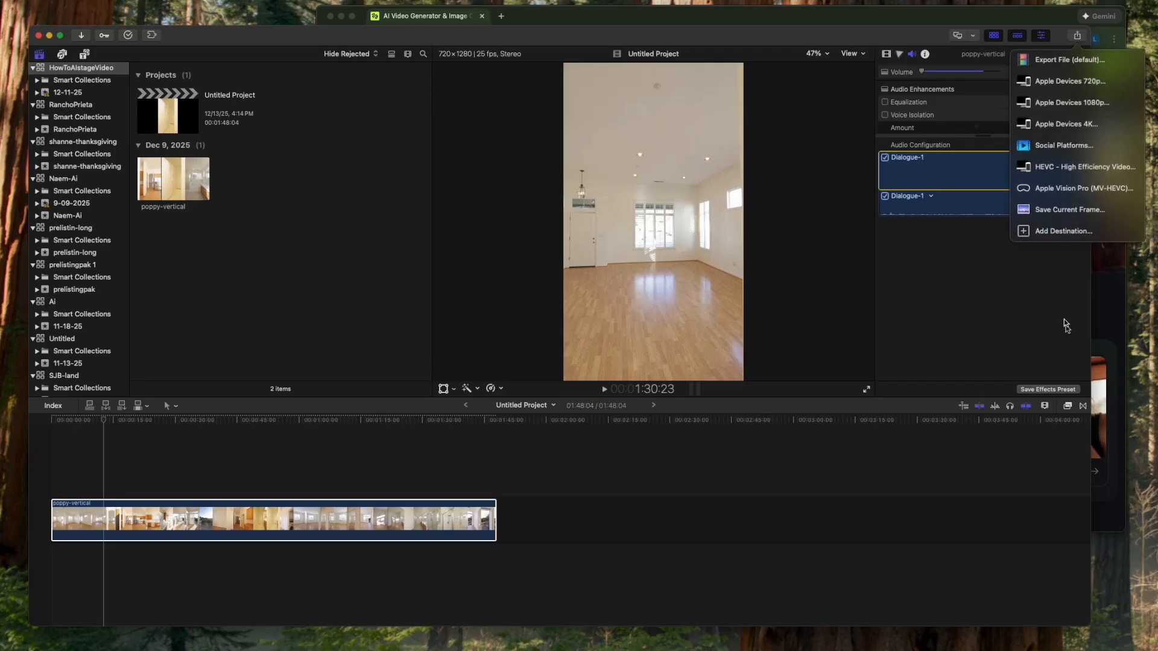
{"action": "left_click", "coordinate": [1096, 216]}
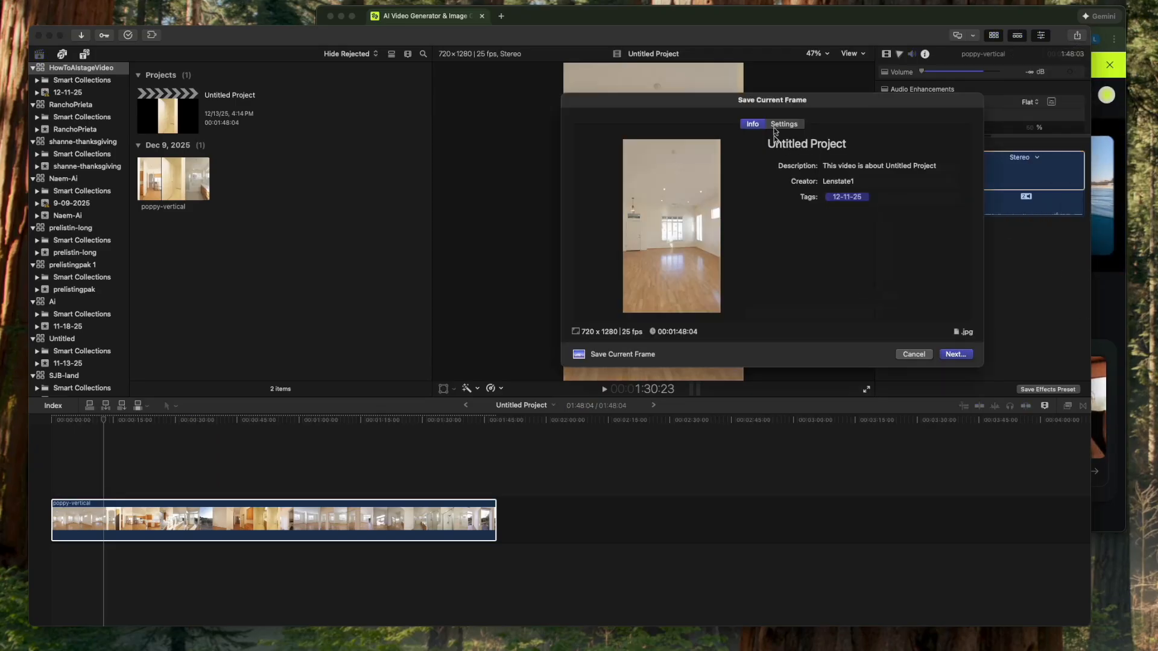
{"action": "triple_click", "coordinate": [833, 149]}
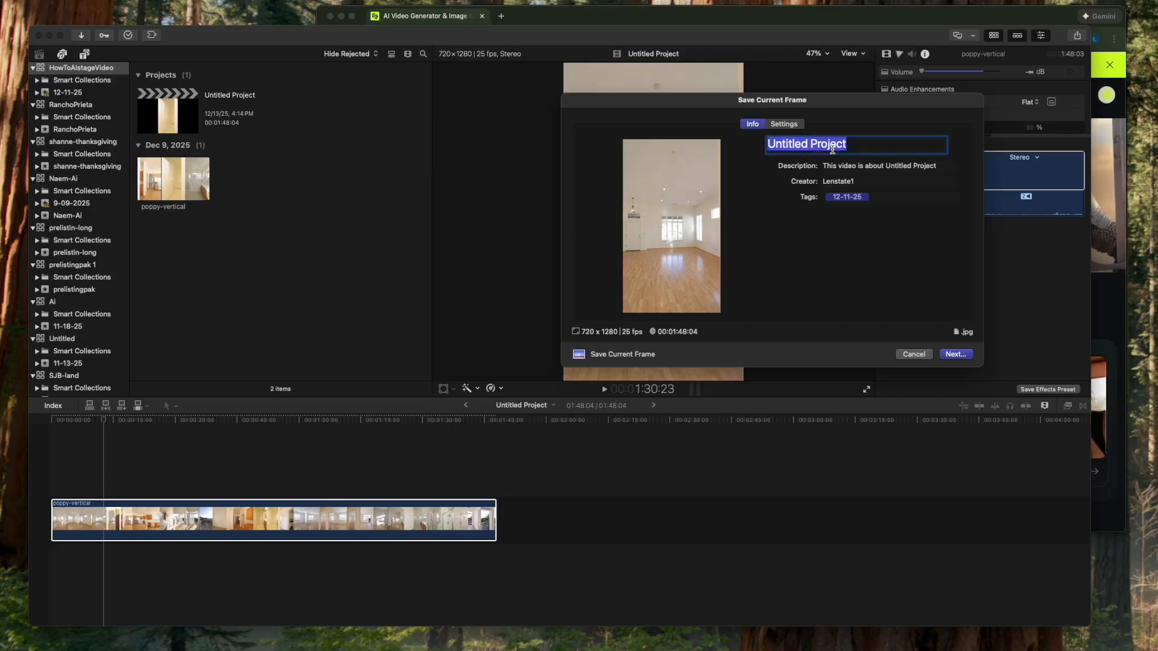
{"action": "type", "text": "livingroom"}
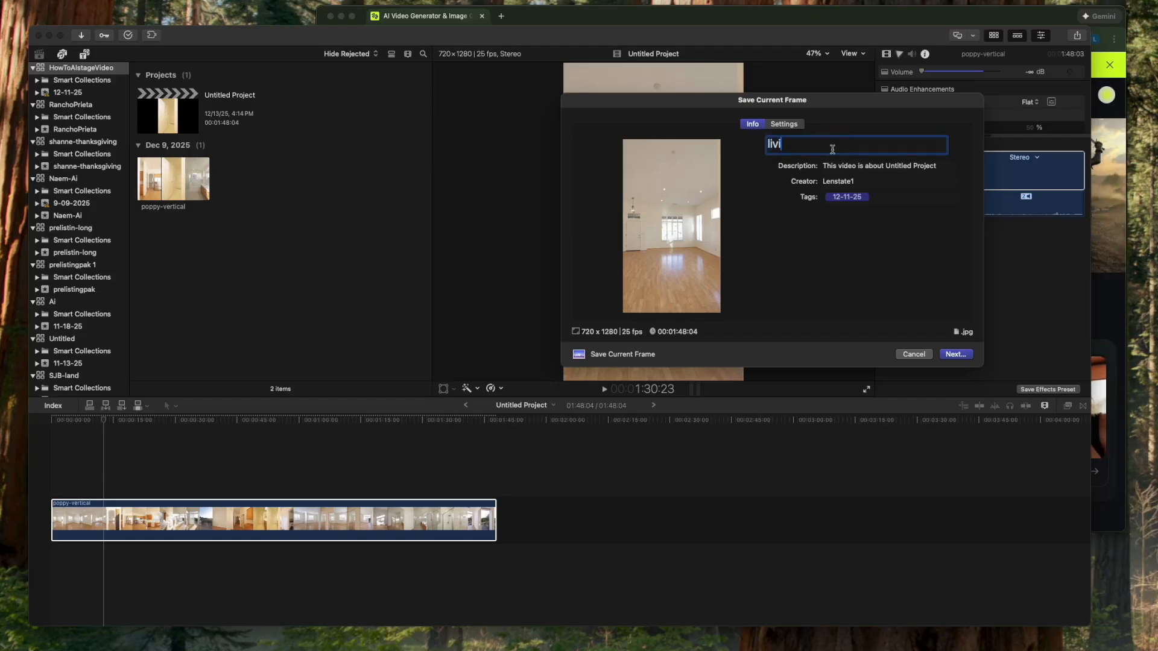
{"action": "type", "text": "-still"}
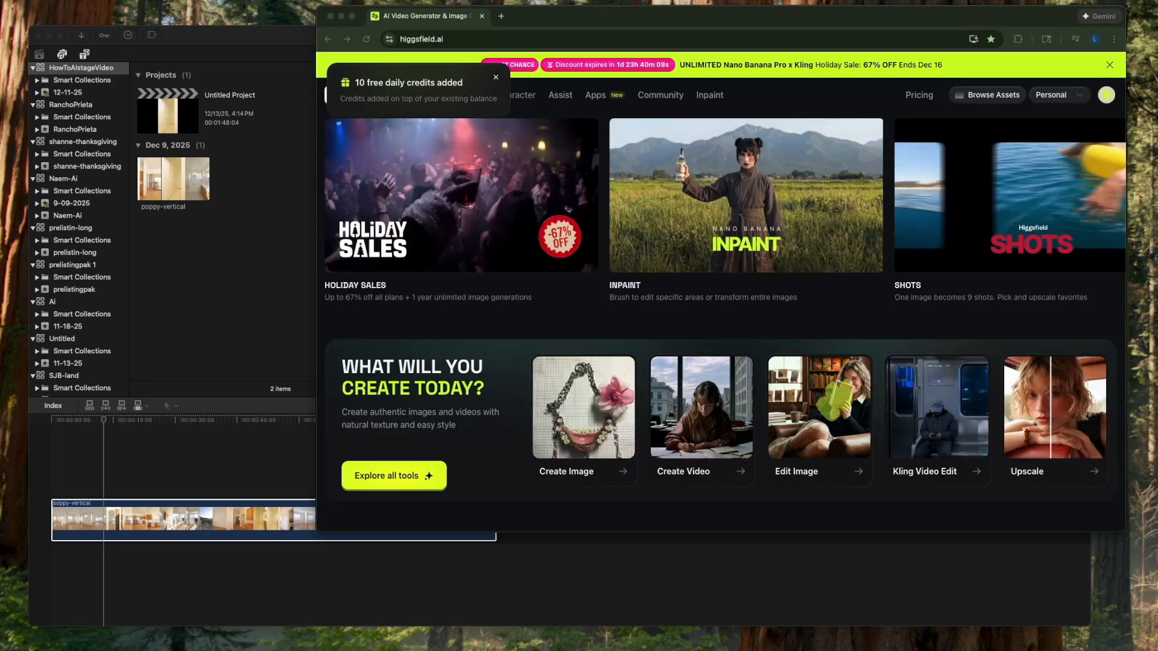
- Rearrange the browser and Finder windows, and view livingroom-still.jpg from the HowToAIstageVideo folder to check the exported frame
{"action": "left_click_drag", "start_coordinate": [627, 22], "coordinate": [474, 52]}
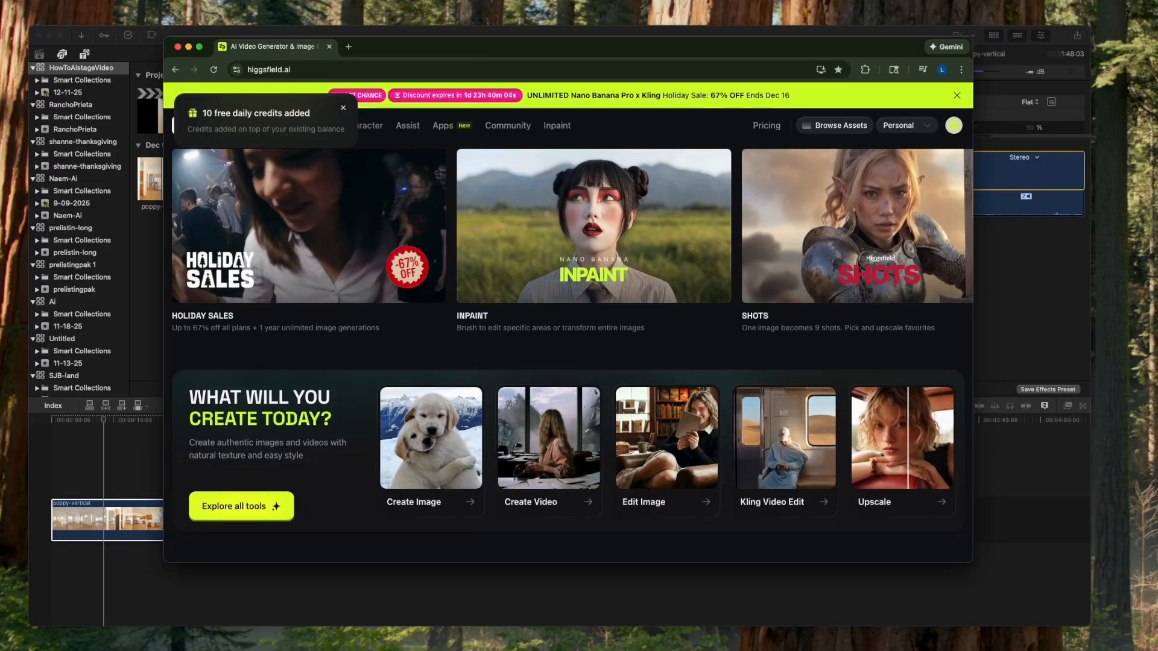
{"action": "left_click_drag", "start_coordinate": [1140, 435], "coordinate": [946, 265]}
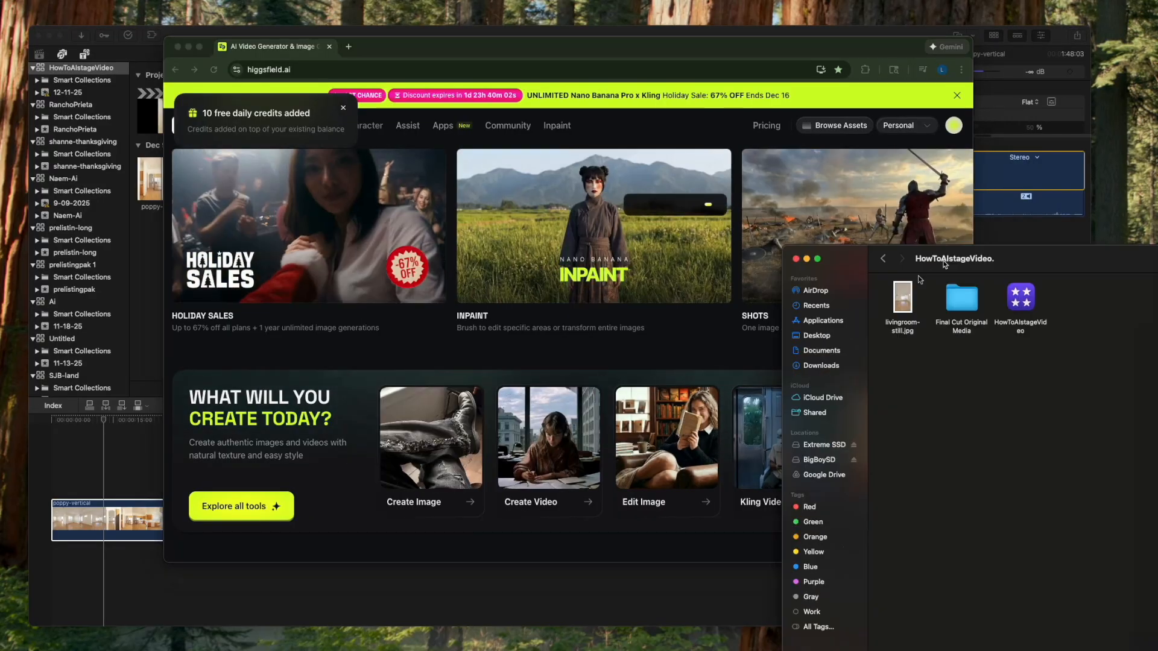
{"action": "left_click", "coordinate": [898, 303]}
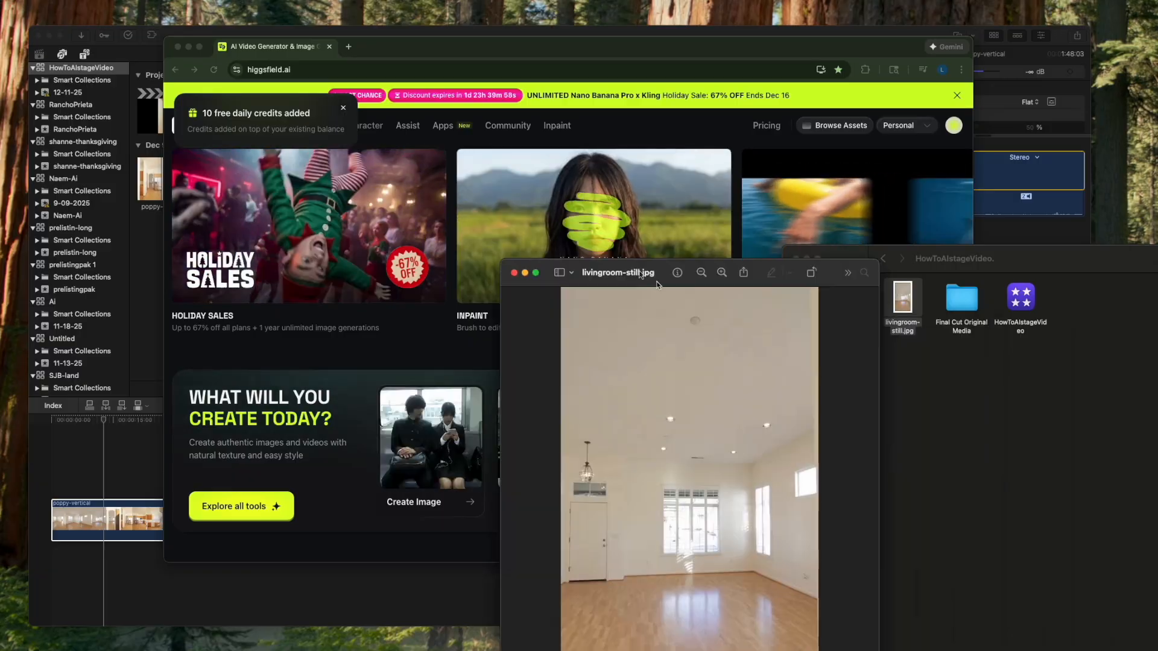
{"action": "left_click_drag", "start_coordinate": [632, 268], "coordinate": [552, 106]}
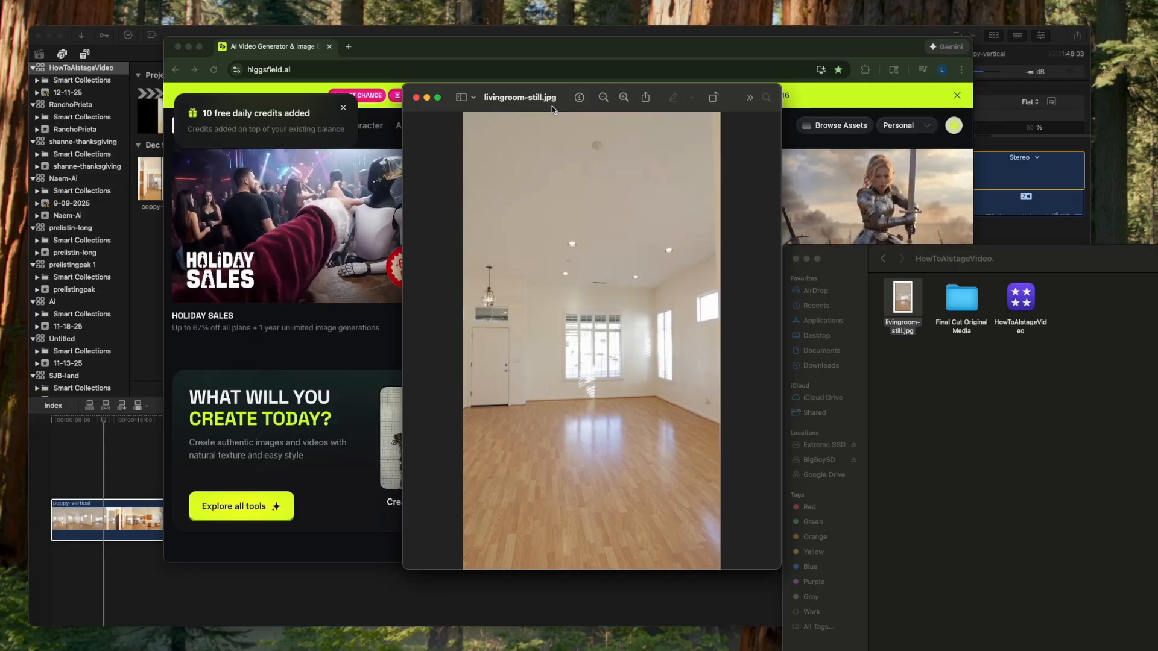
{"action": "left_click", "coordinate": [416, 97]}
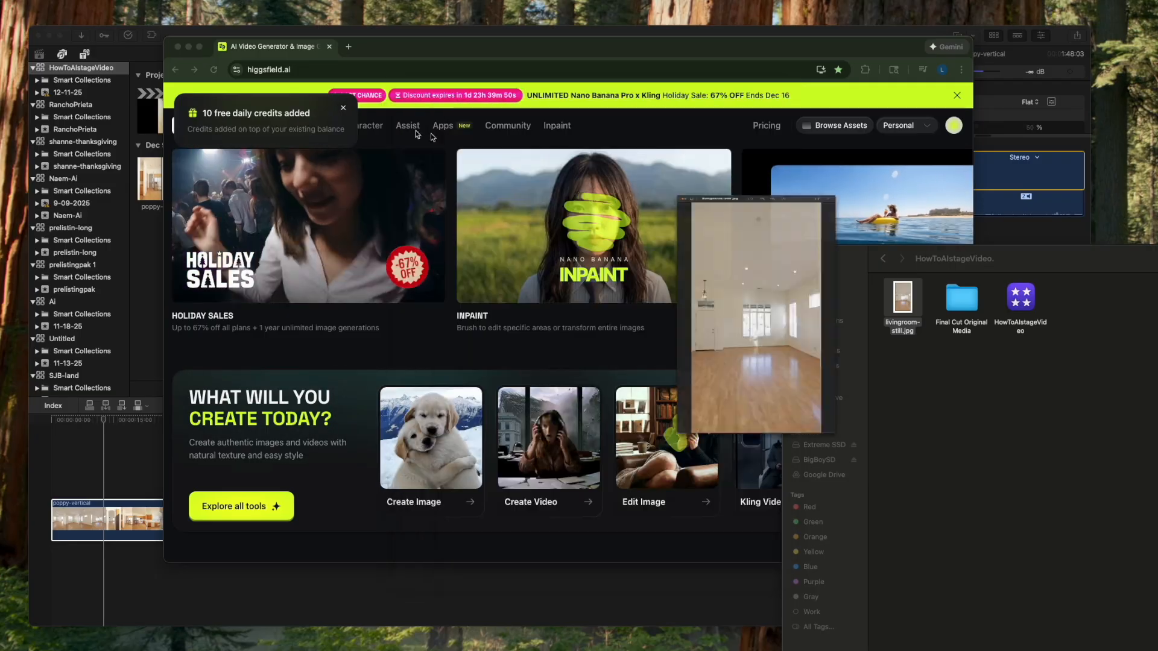
- Switch to Higgsfield in the browser, dismiss the free credits notice and open the Nano Banana Pro image model
{"action": "left_click", "coordinate": [345, 112]}
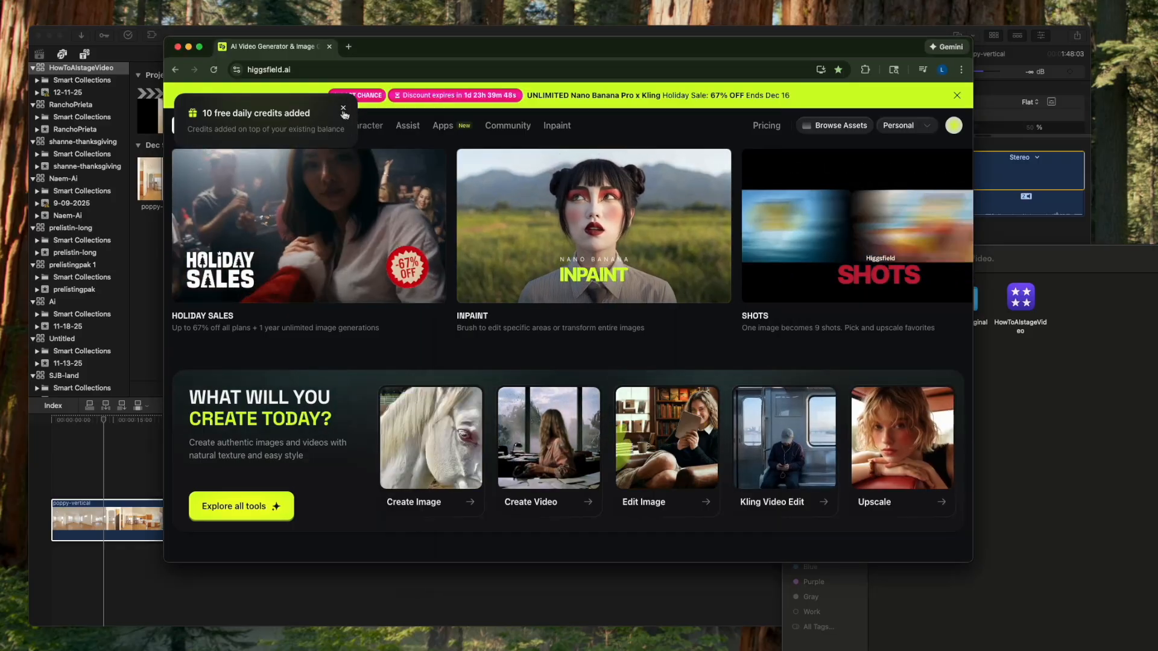
{"action": "left_click", "coordinate": [344, 108]}
{"action": "mouse_move", "coordinate": [275, 127]}
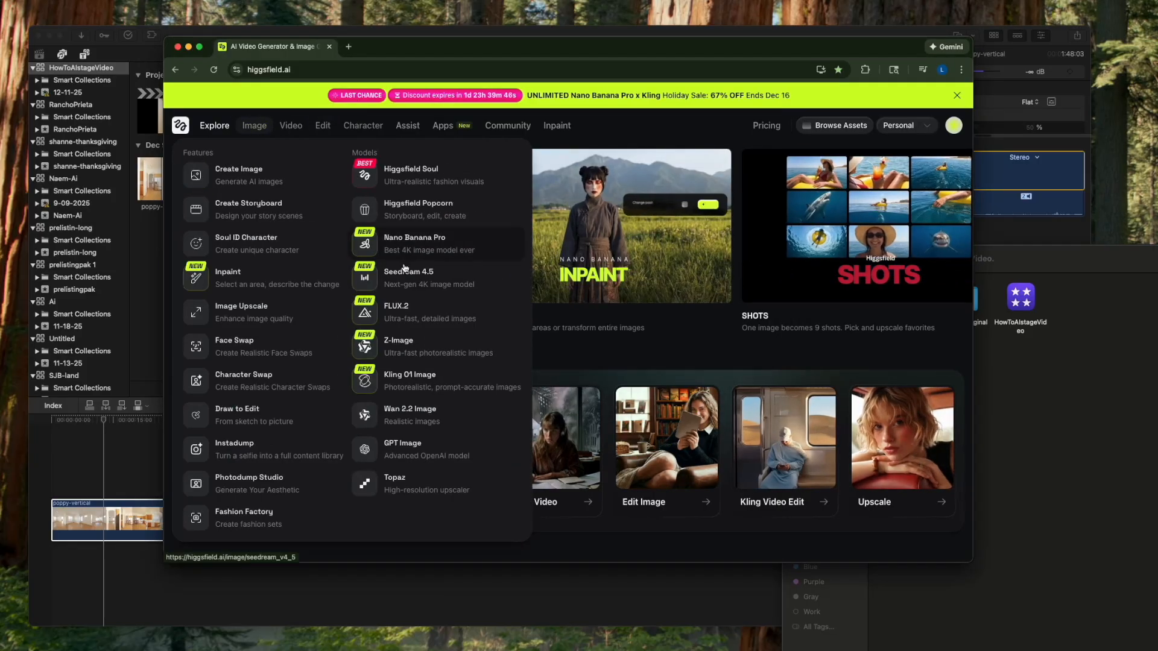
{"action": "left_click", "coordinate": [406, 237]}
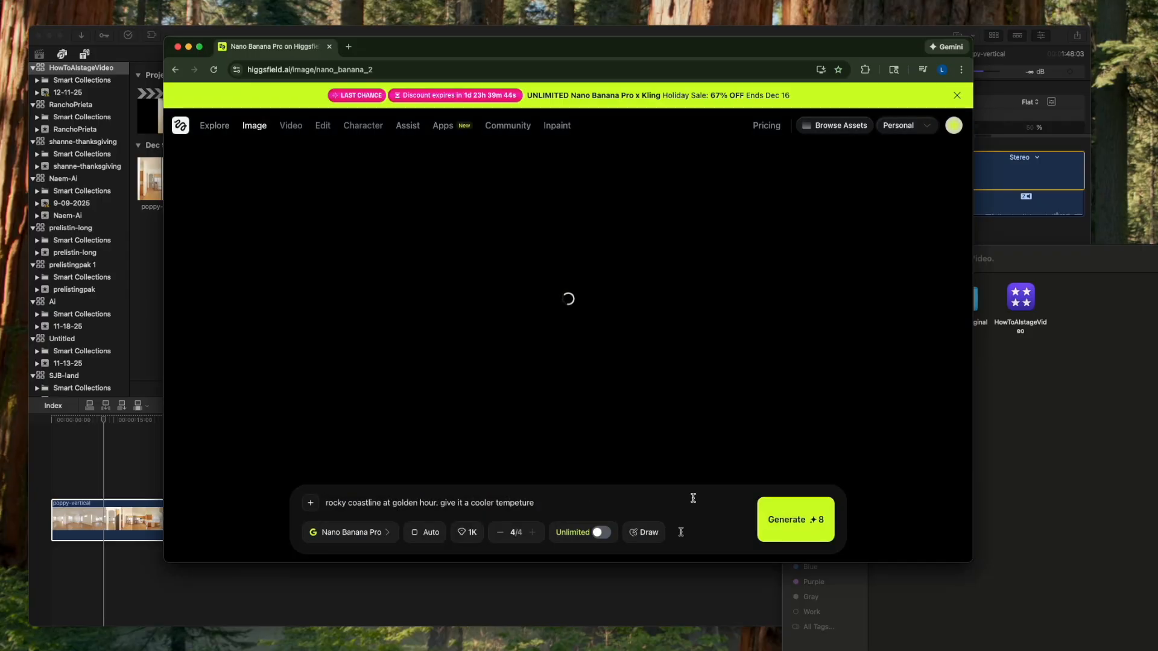
- Turn on Unlimited generation and clear the old coastline text from the prompt
{"action": "left_click", "coordinate": [600, 532]}
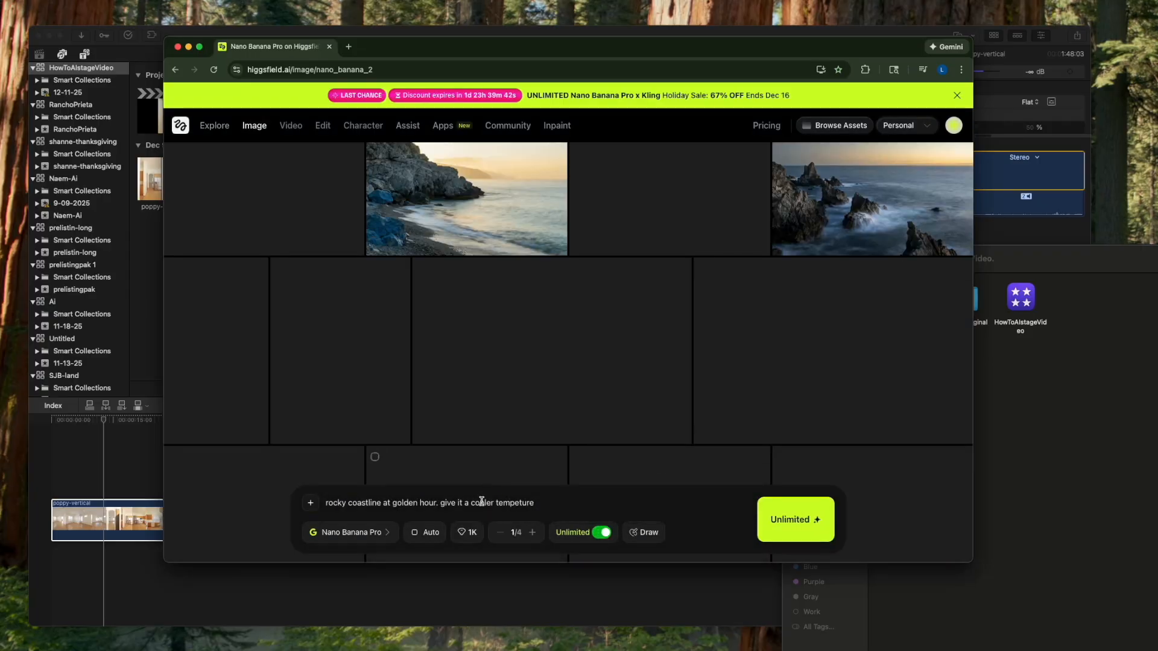
{"action": "triple_click", "coordinate": [481, 504]}
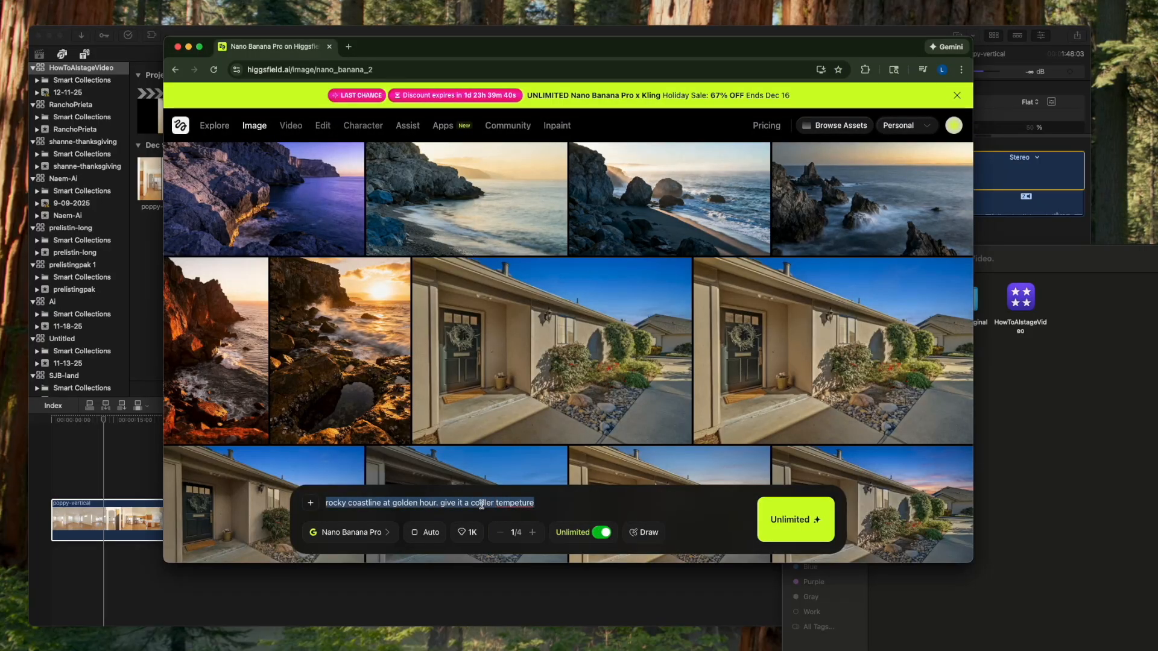
{"action": "key", "text": "BackSpace"}
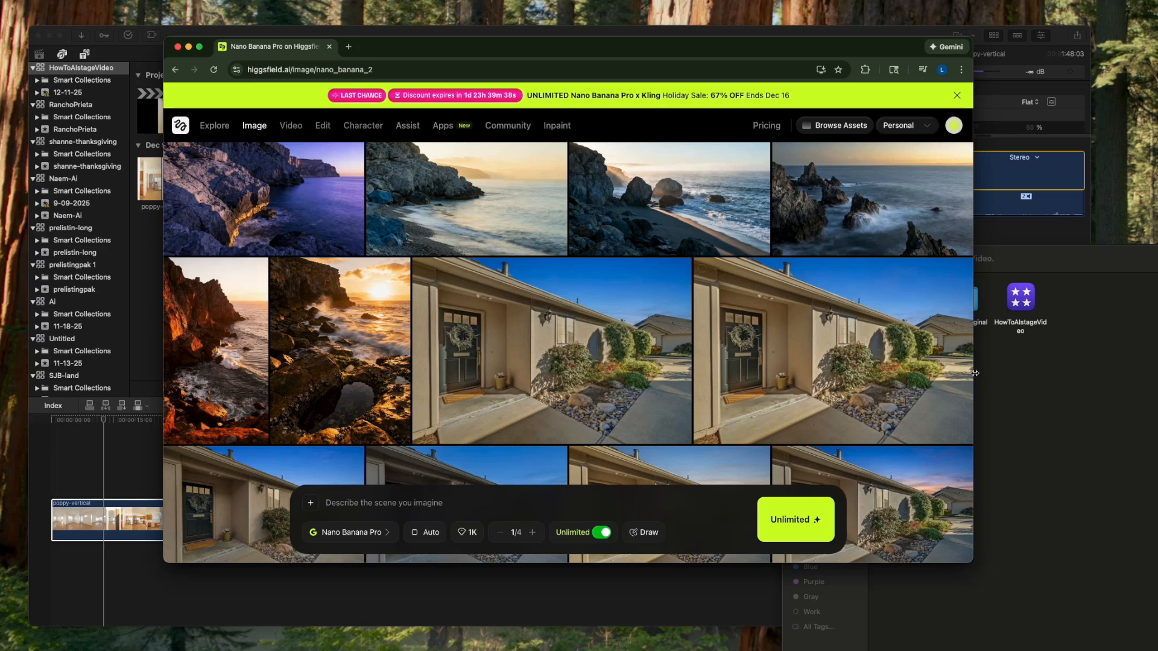
- Bring the HowToAIstageVideo Finder window forward and add livingroom-still.jpg as the reference image for the Nano Banana Pro prompt
{"action": "mouse_move", "coordinate": [570, 364]}
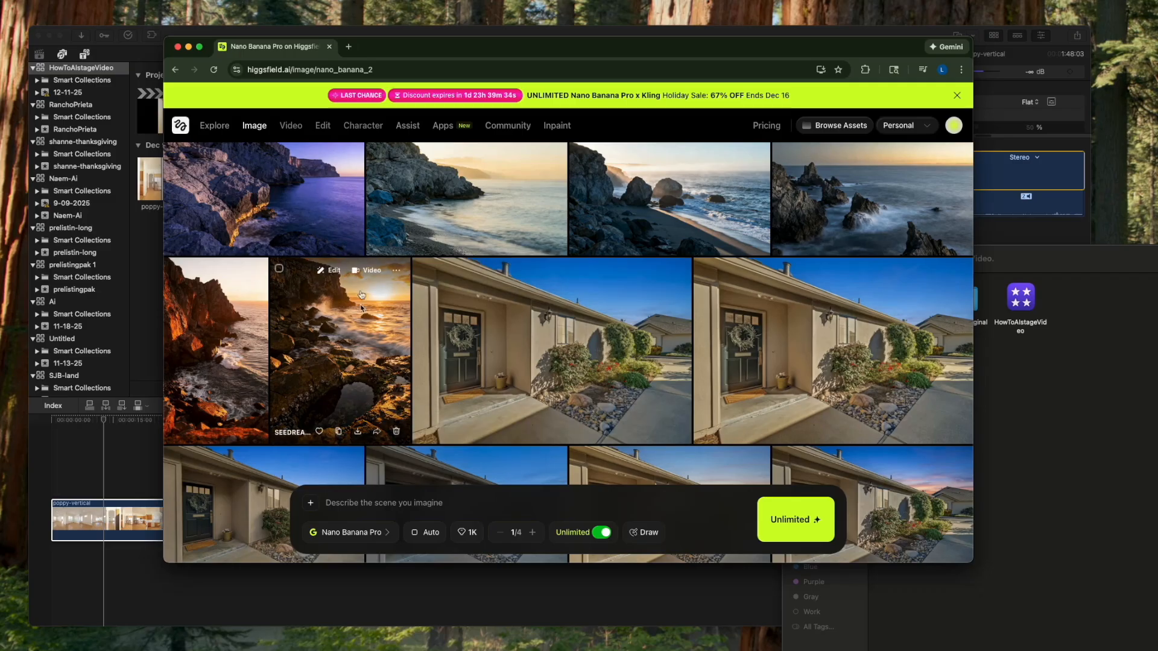
{"action": "mouse_move", "coordinate": [501, 253]}
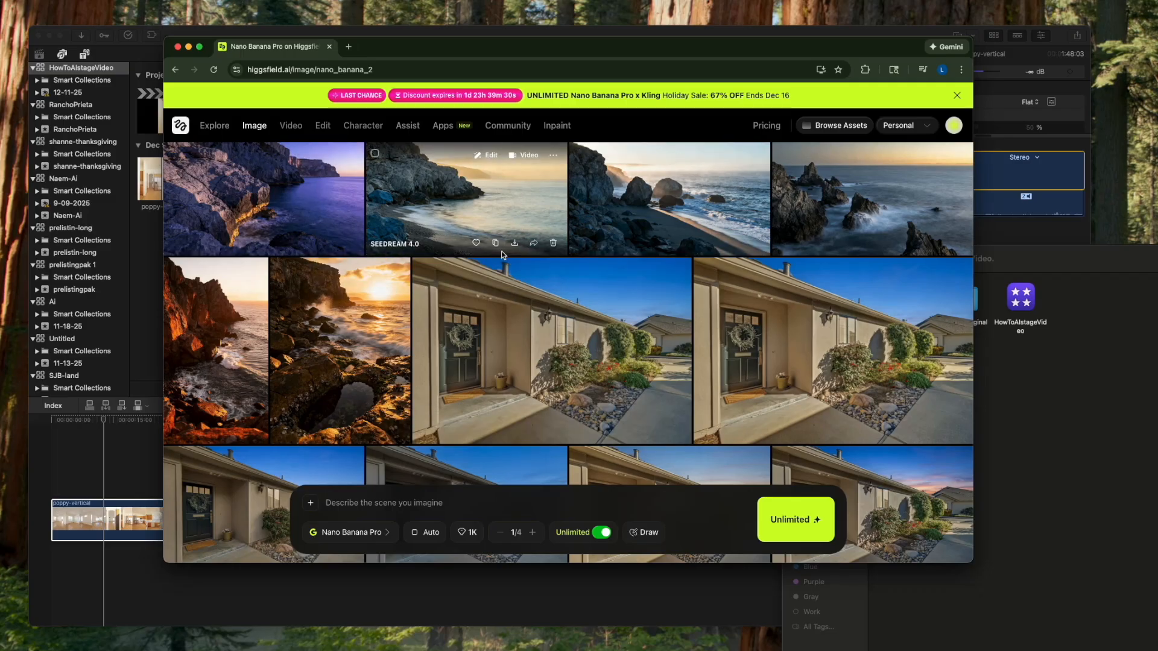
{"action": "mouse_move", "coordinate": [363, 396]}
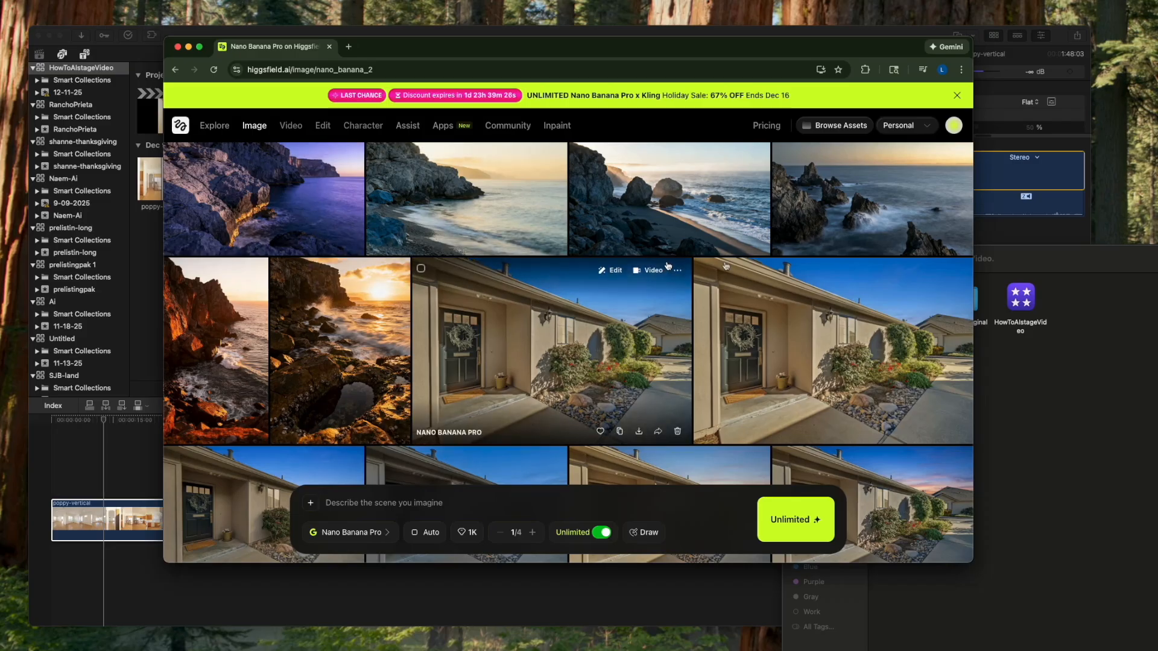
{"action": "left_click_drag", "start_coordinate": [1001, 267], "coordinate": [1063, 267]}
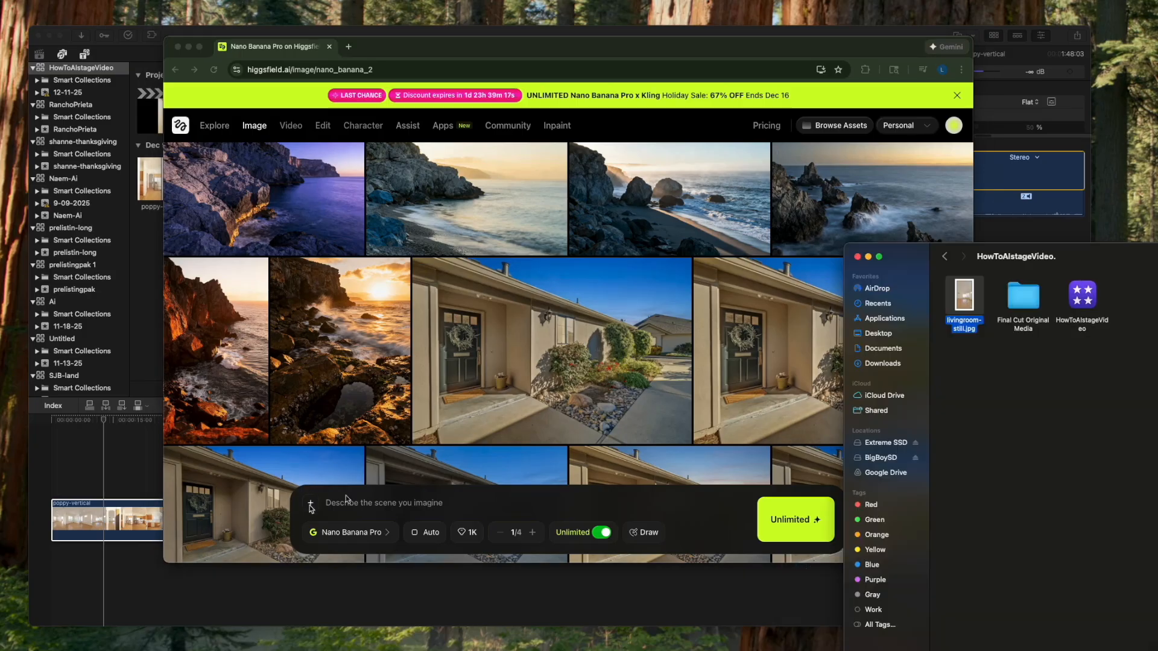
{"action": "left_click_drag", "start_coordinate": [964, 296], "coordinate": [290, 536]}
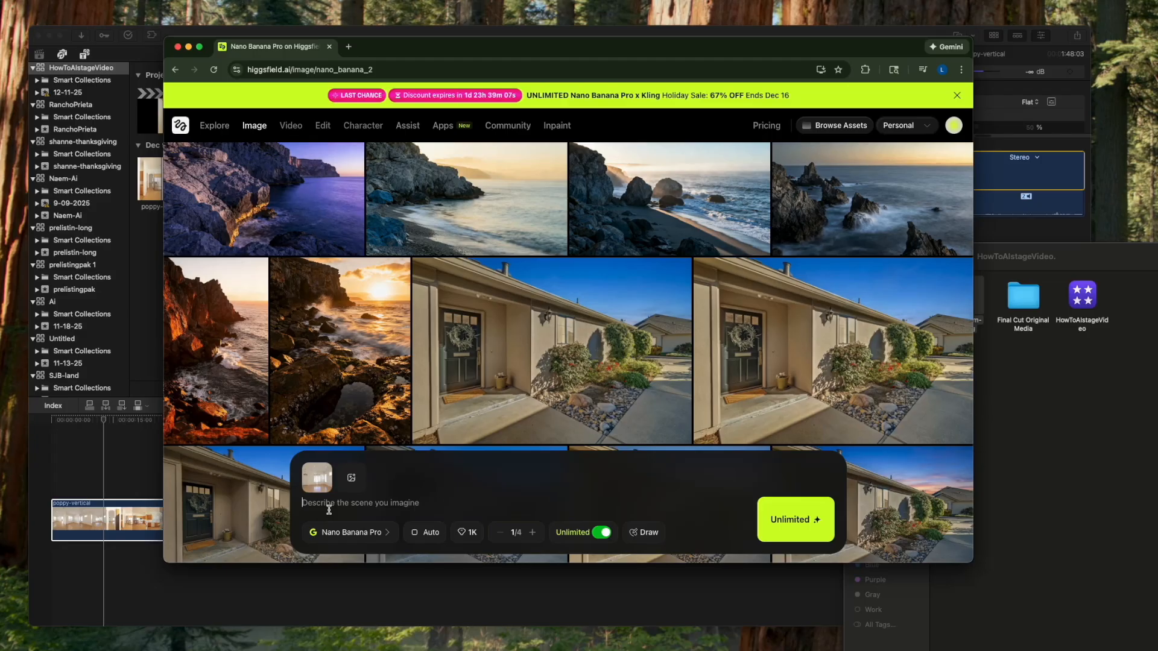
- Generate an image with the prompt "virtually stage this living room" and view the staged result in full before closing it
{"action": "type", "text": "virtually stage this living room"}
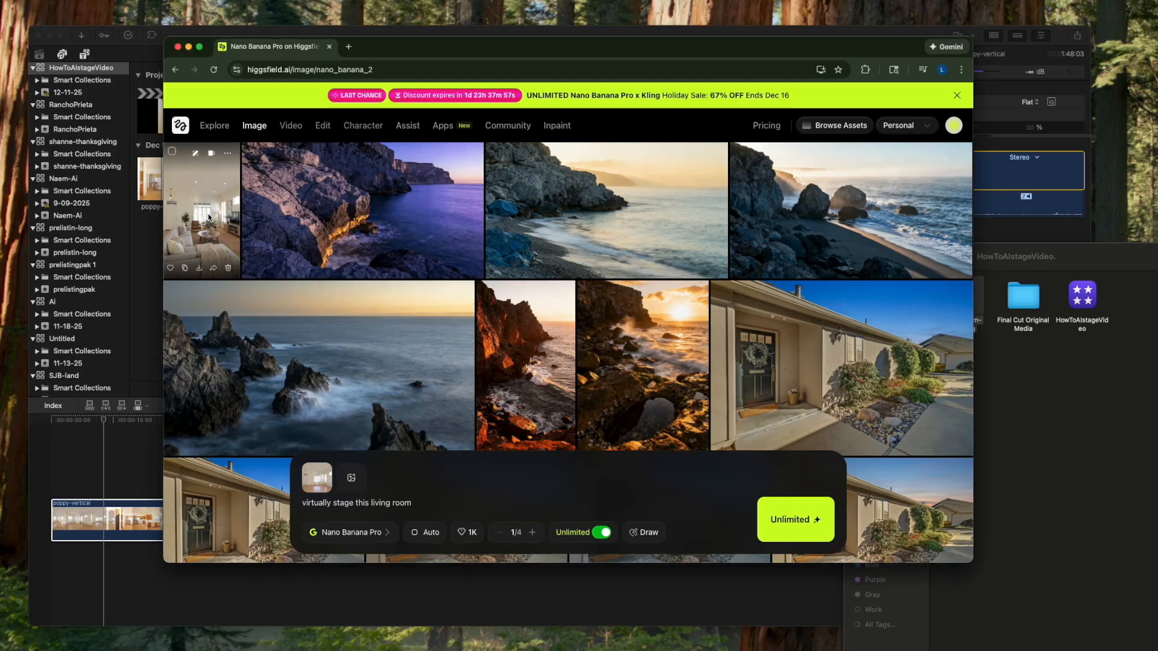
{"action": "left_click", "coordinate": [206, 217]}
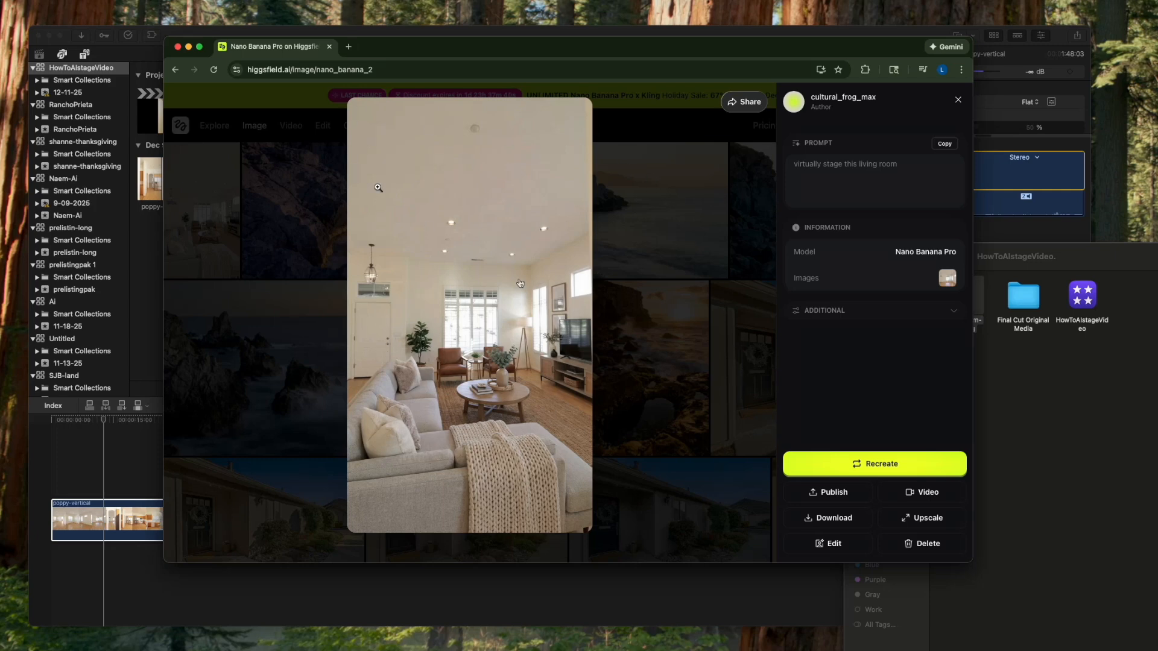
{"action": "left_click", "coordinate": [958, 100]}
{"action": "left_click", "coordinate": [531, 507]}
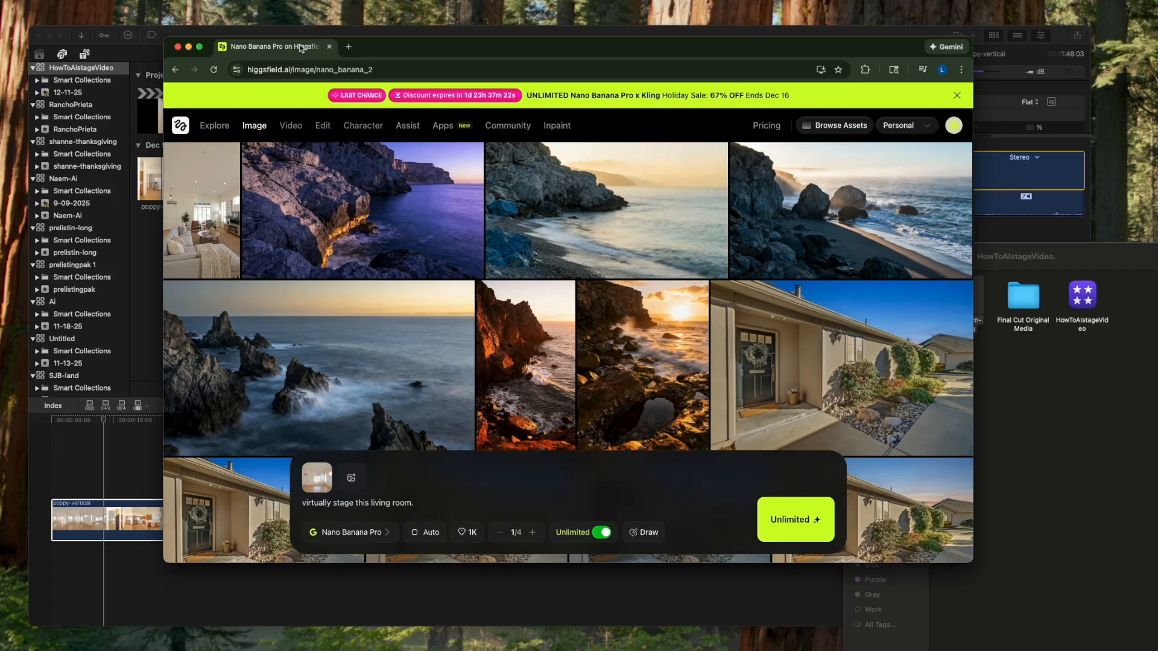
- Open the bookmarked ChatGPT site in a new browser tab
{"action": "left_click", "coordinate": [349, 47]}
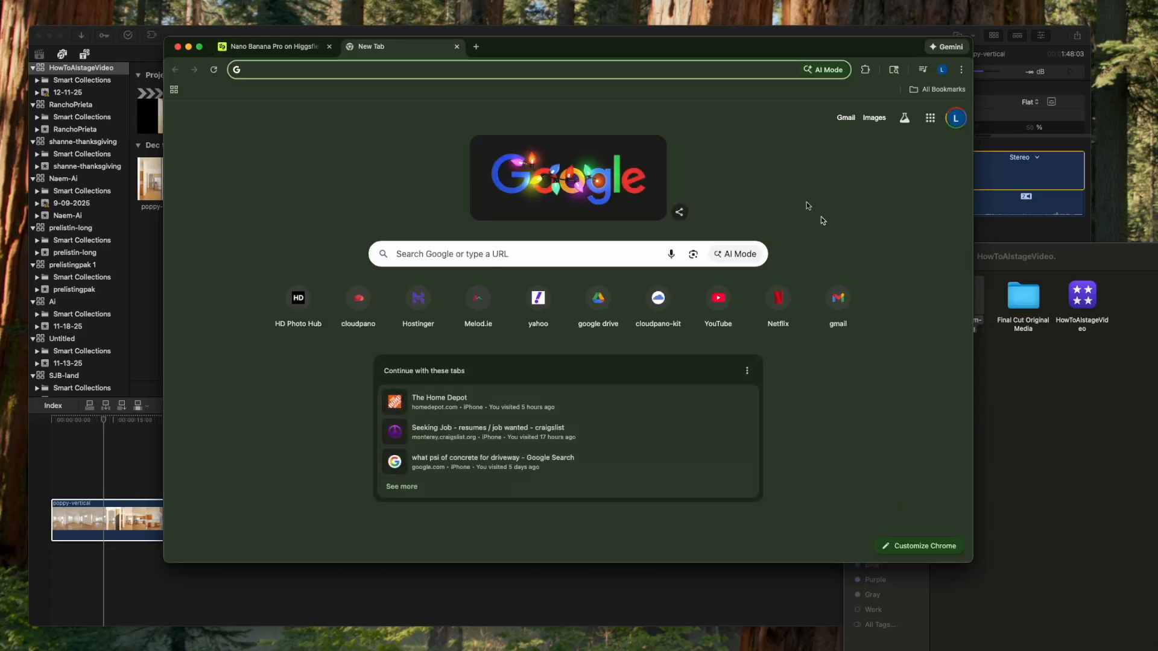
{"action": "left_click", "coordinate": [938, 90]}
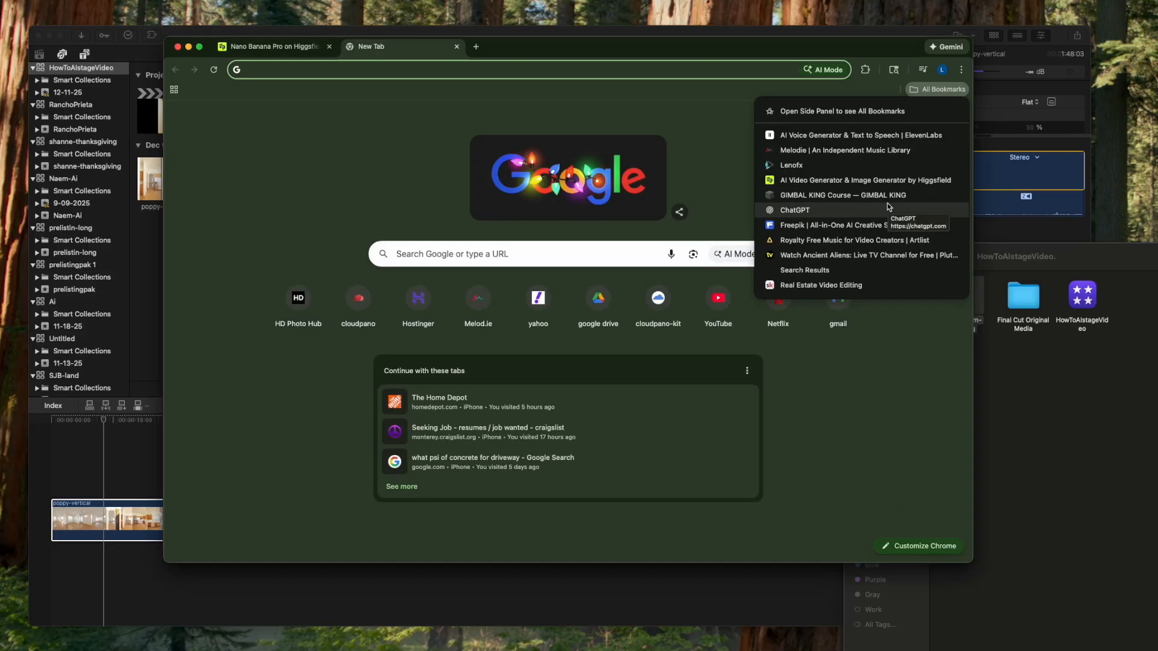
{"action": "left_click", "coordinate": [888, 205]}
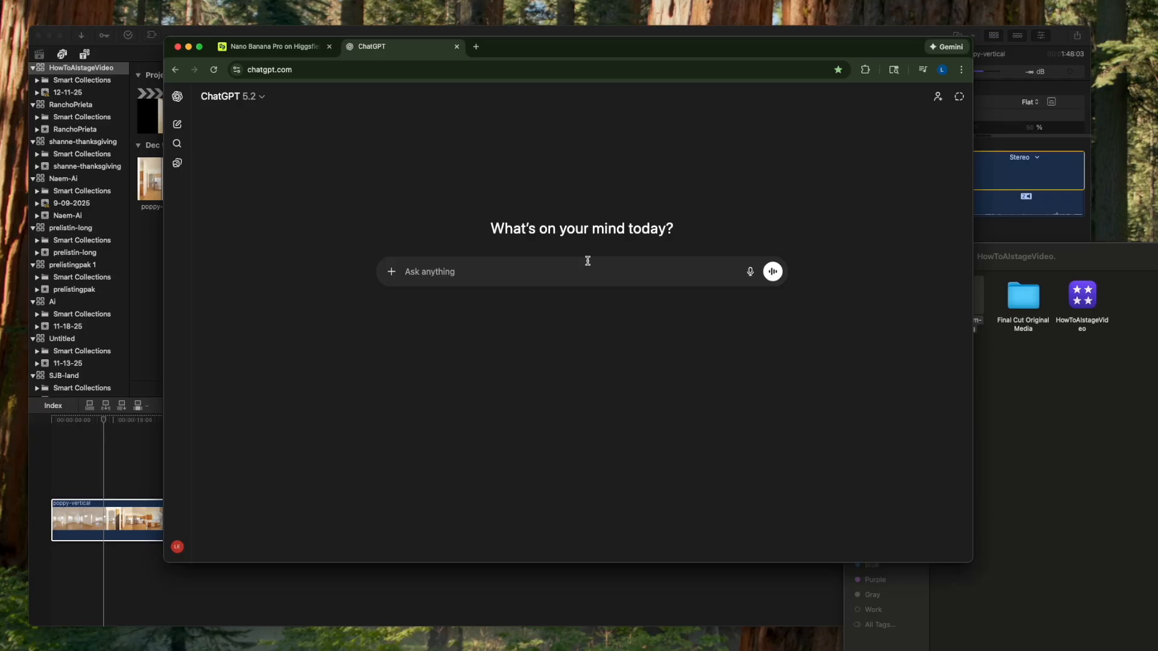
- Send ChatGPT livingroom-still.jpg with a virtual staging request giving the camera's kitchen doorway position and ruling out furniture blocking the door-to-camera path
{"action": "left_click", "coordinate": [1019, 403]}
{"action": "left_click_drag", "start_coordinate": [963, 299], "coordinate": [407, 269]}
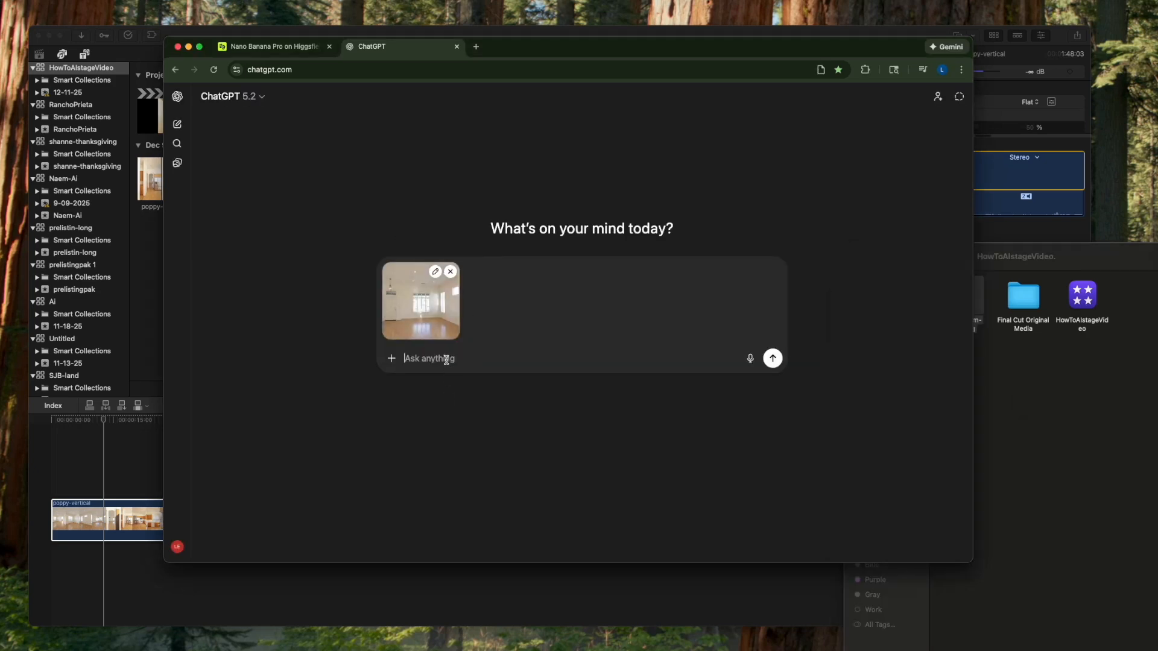
{"action": "type", "text": "i would like to have this living room virtually staged. the camera is in the door frame that leads to the kitchen. i dont want any furniture that will block the path from the door to where the camera is"}
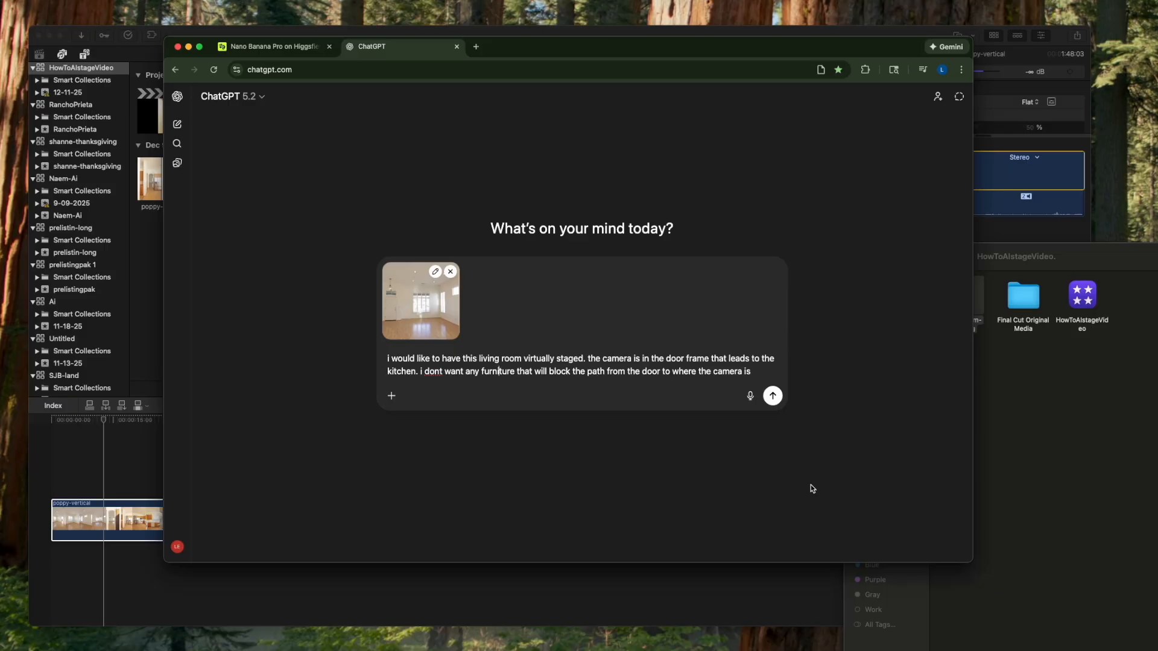
{"action": "left_click", "coordinate": [773, 395]}
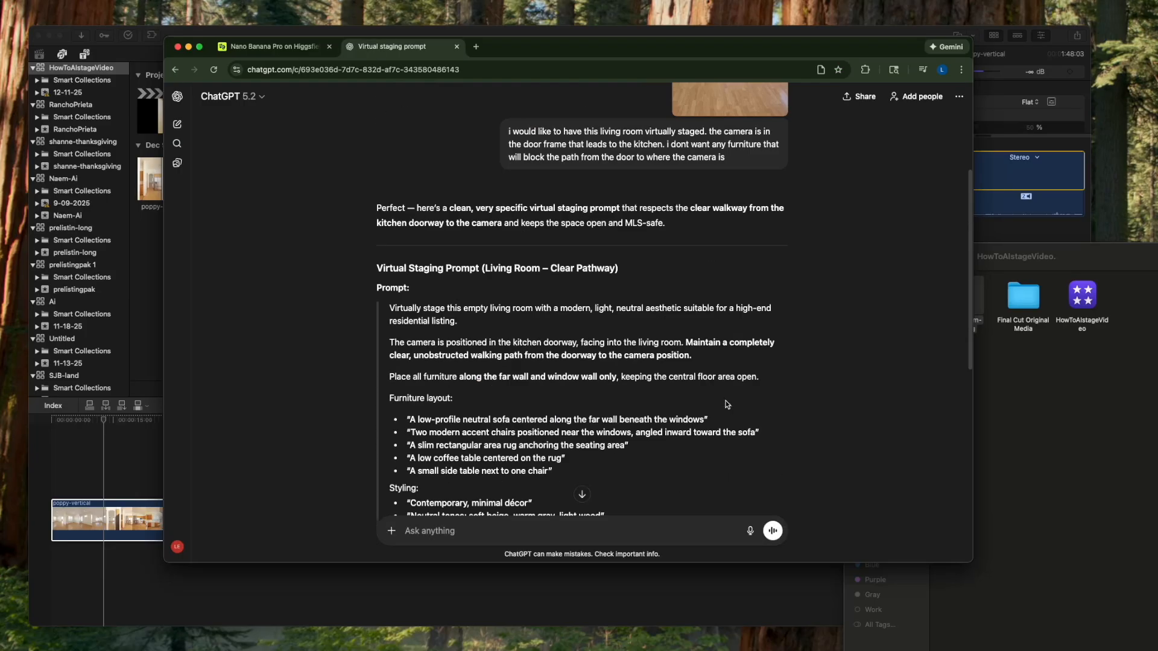
- Review ChatGPT's staging prompt and copy its text from the first furniture layout item through the closing MLS photography line
{"action": "scroll", "coordinate": [727, 404], "scroll_direction": "down", "scroll_amount": 6}
{"action": "scroll", "coordinate": [717, 337], "scroll_direction": "up", "scroll_amount": 2}
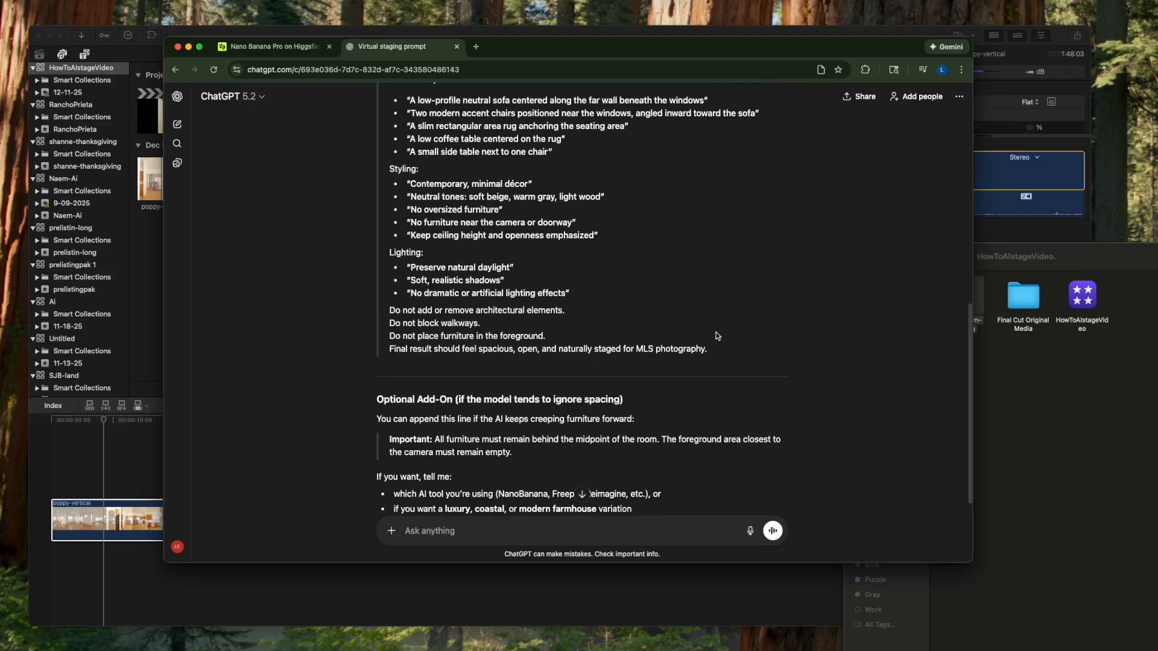
{"action": "left_click_drag", "start_coordinate": [717, 379], "coordinate": [414, 133]}
{"action": "right_click", "coordinate": [414, 134]}
{"action": "left_click", "coordinate": [455, 159]}
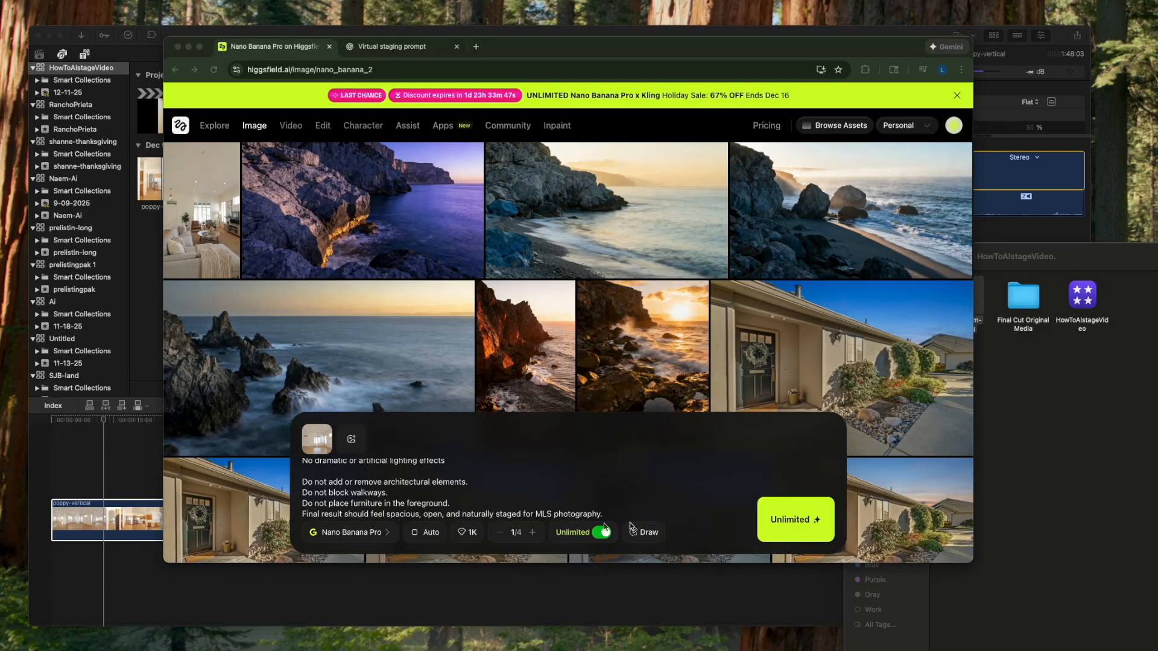
- Generate four images in Higgsfield from the copied staging prompt and look over the results
{"action": "left_click", "coordinate": [530, 533]}
{"action": "left_click", "coordinate": [531, 533]}
{"action": "left_click", "coordinate": [530, 533]}
{"action": "left_click", "coordinate": [531, 533]}
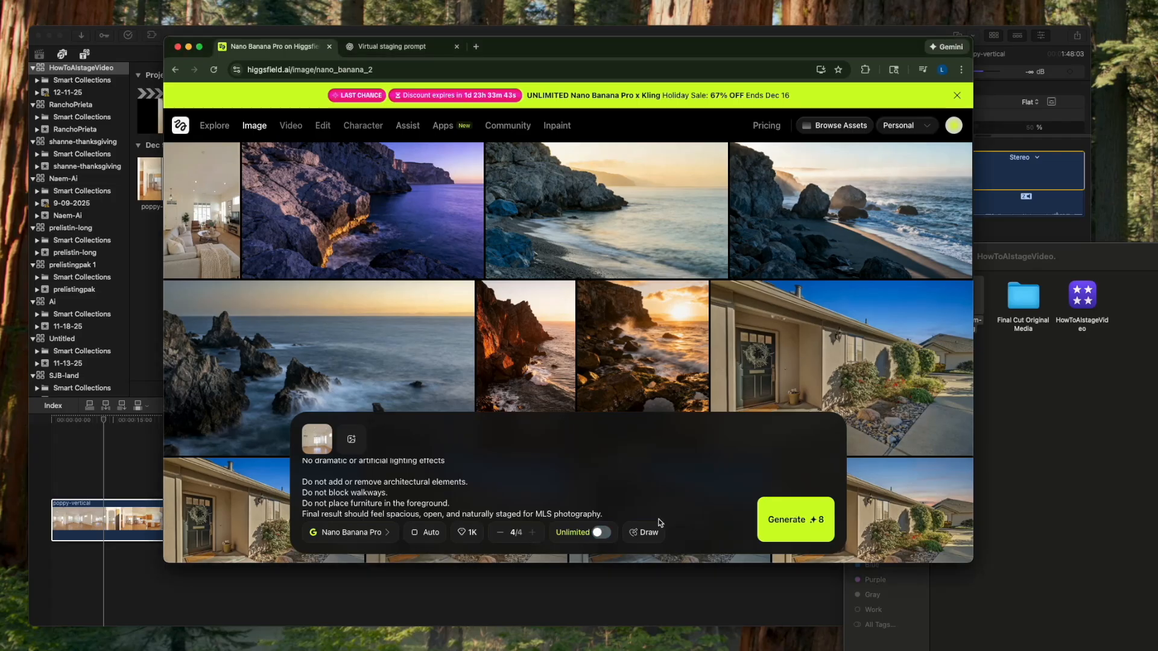
{"action": "left_click", "coordinate": [795, 519]}
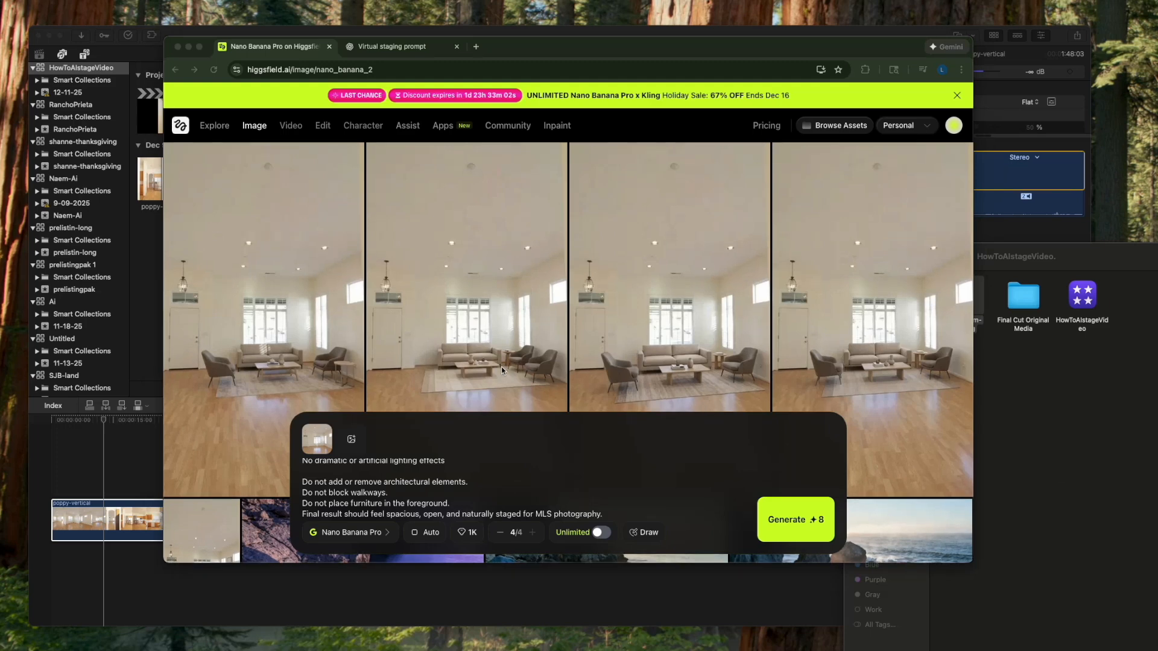
{"action": "scroll", "coordinate": [501, 367], "scroll_direction": "down", "scroll_amount": 2}
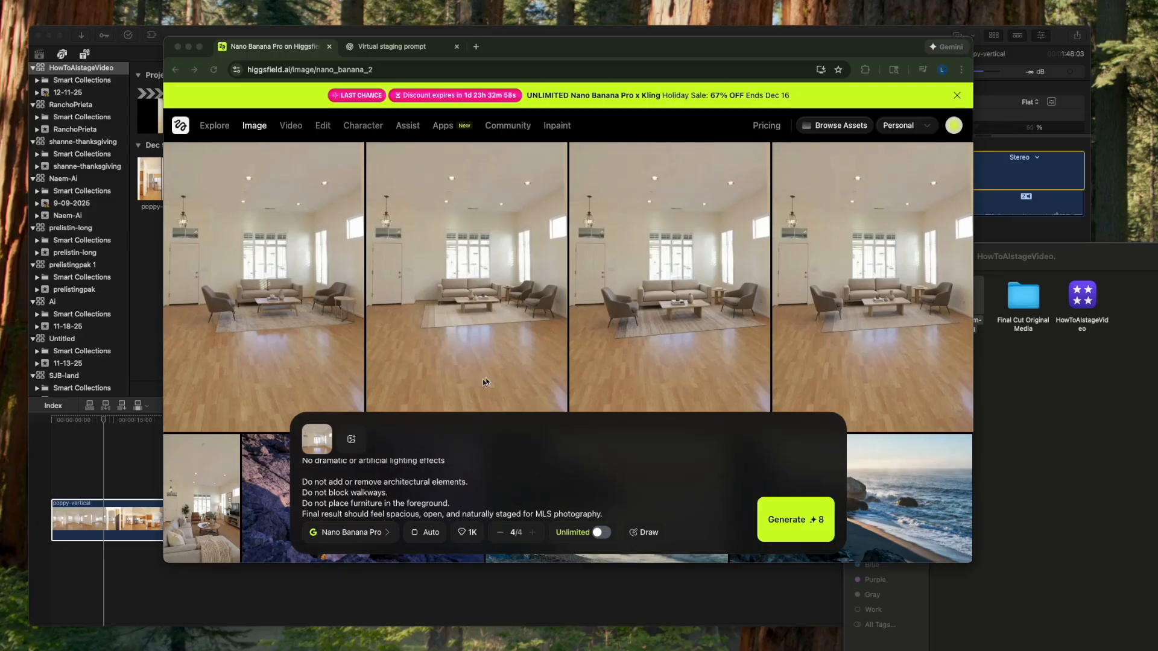
- Return to ChatGPT and write "the image it gave me was pretty boring. the image should have some couchs, coffe table, tv hanging on the wall"
{"action": "left_click", "coordinate": [399, 47]}
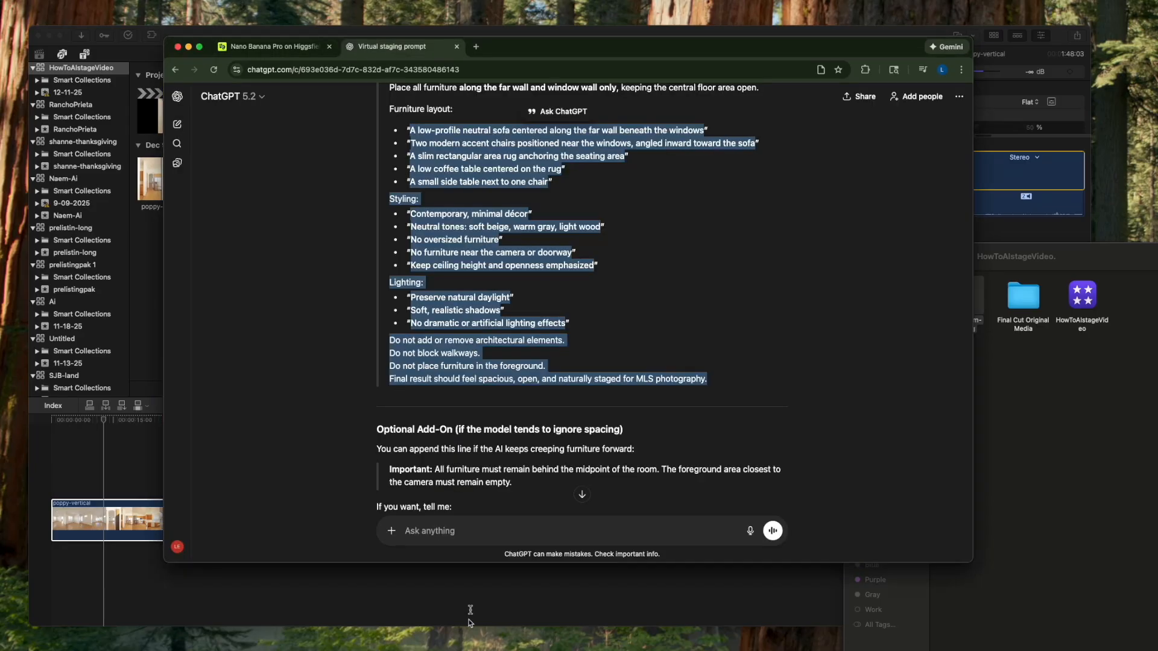
{"action": "left_click", "coordinate": [484, 534]}
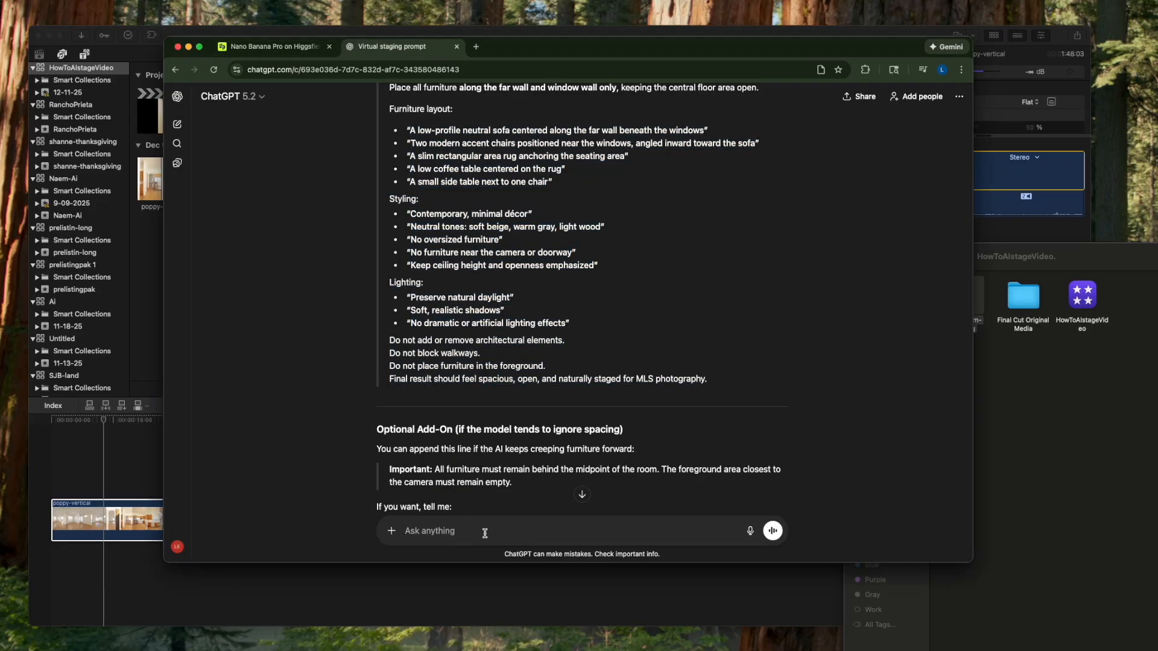
{"action": "type", "text": "the image it gave me was pretty boring. i would like i"}
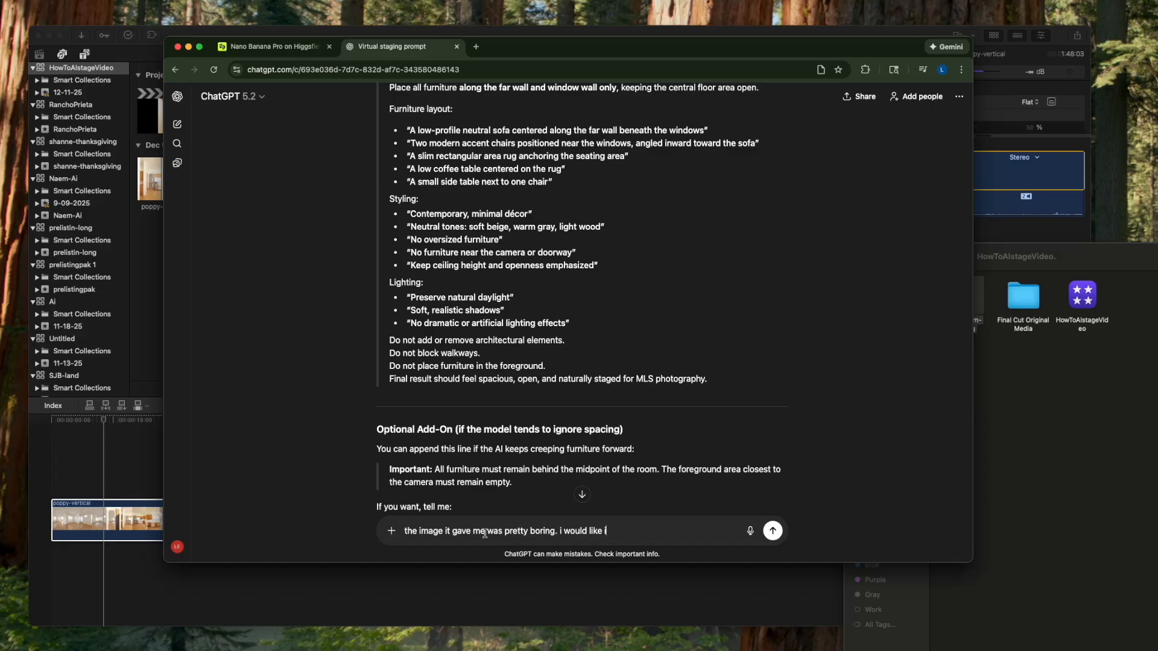
{"action": "key", "text": "BackSpace"}
{"action": "key", "text": "BackSpace"}
{"action": "key", "text": "BackSpace"}
{"action": "key", "text": "BackSpace"}
{"action": "key", "text": "BackSpace"}
{"action": "key", "text": "BackSpace"}
{"action": "key", "text": "BackSpace"}
{"action": "key", "text": "BackSpace"}
{"action": "key", "text": "BackSpace"}
{"action": "key", "text": "BackSpace"}
{"action": "type", "text": "the image should"}
{"action": "key", "text": "BackSpace"}
{"action": "type", "text": "d have some "}
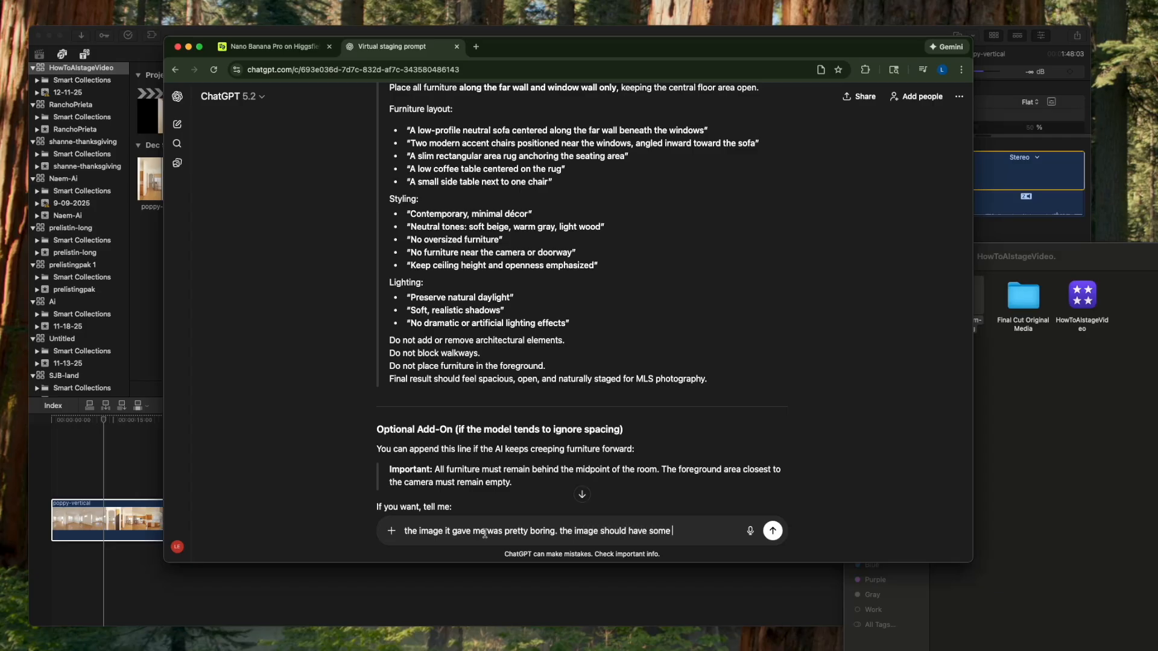
{"action": "type", "text": "couchs, coffe table, t"}
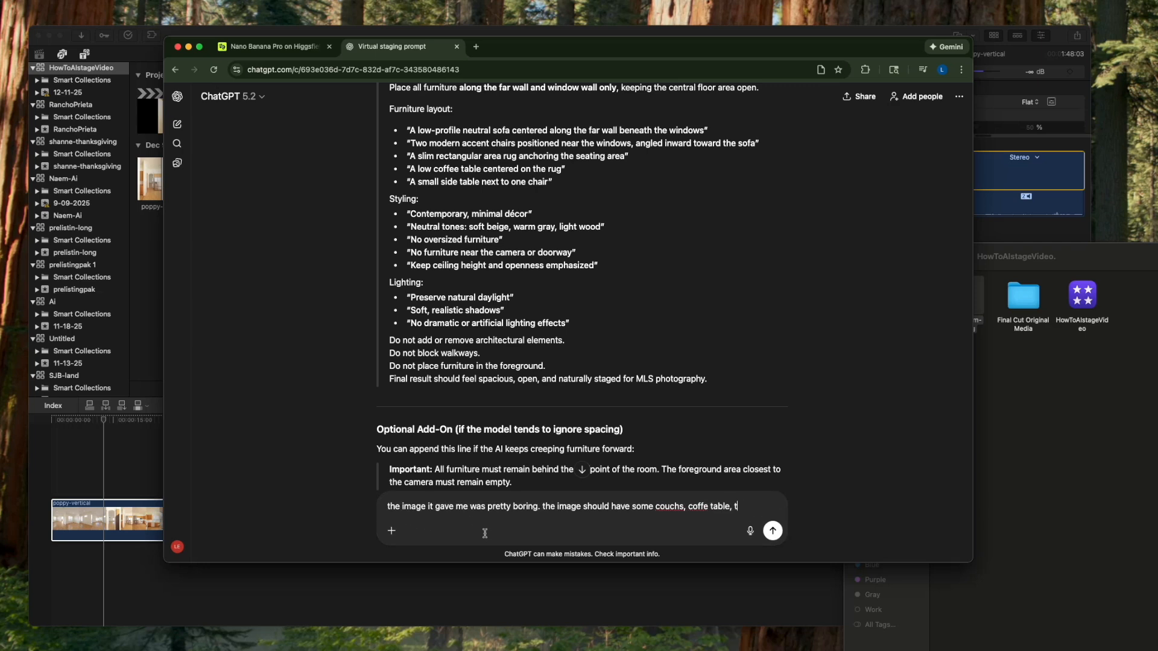
{"action": "type", "text": "v hanging on the wall"}
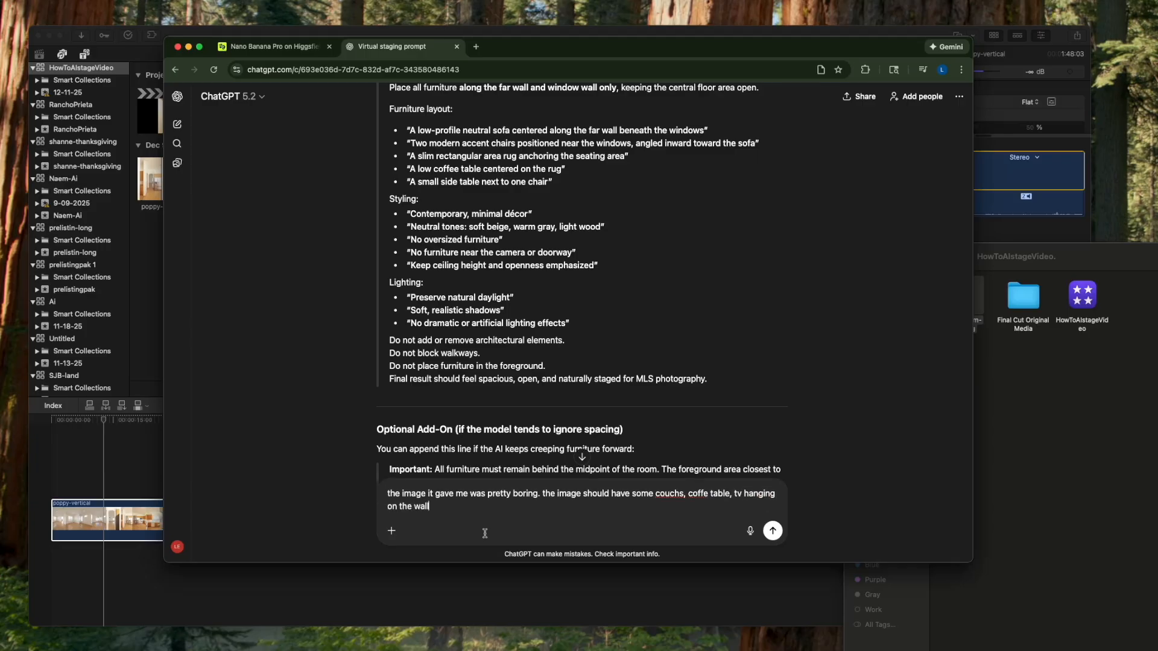
{"action": "type", "text": ". the usual items a living would have. "}
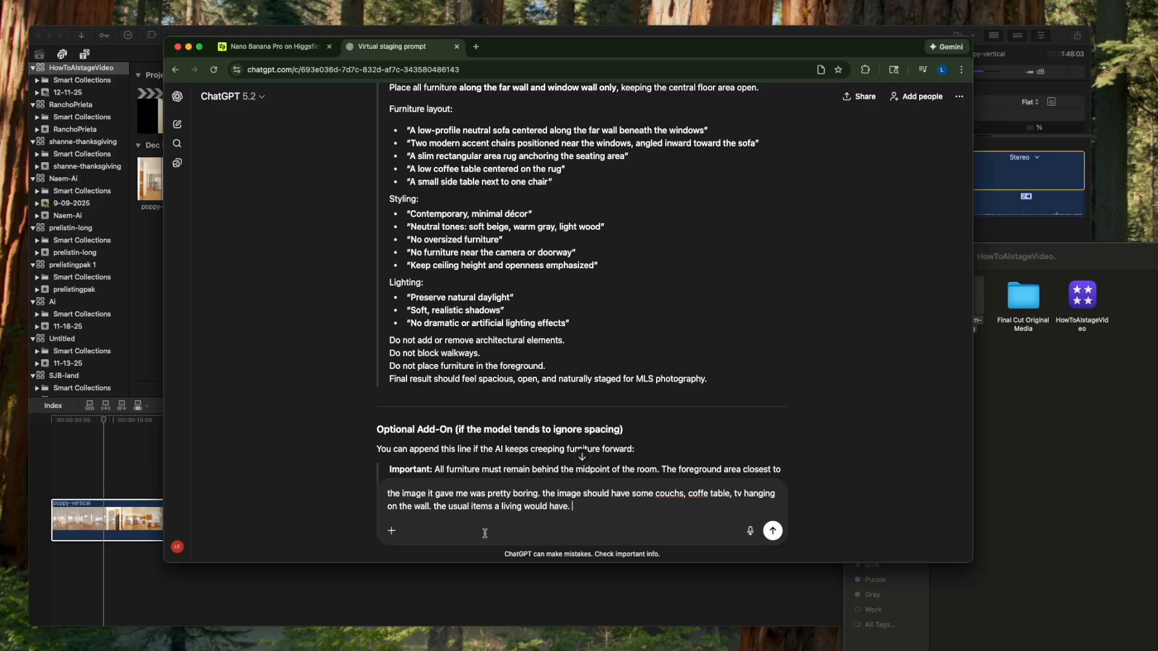
{"action": "type", "text": "the image it gave me was pretty ba"}
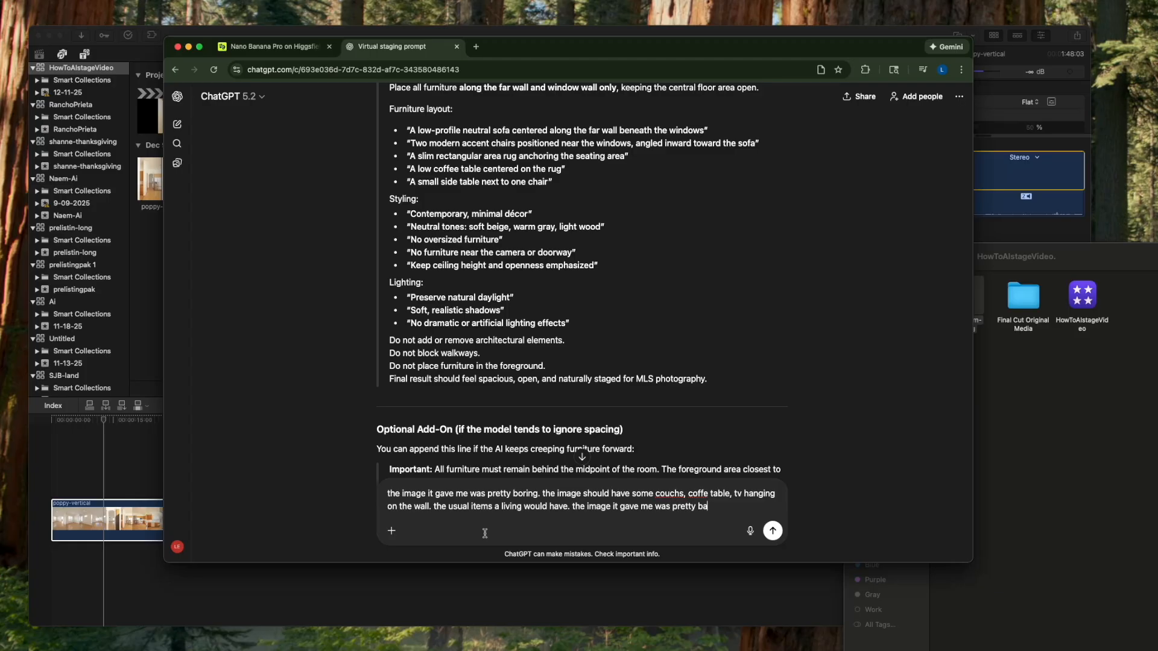
{"action": "type", "text": "re. keep"}
{"action": "type", "text": " prompt"}
- End the message with "keep the prompt as short as possible" and send it
{"action": "key", "text": "BackSpace"}
{"action": "key", "text": "BackSpace"}
{"action": "key", "text": "BackSpace"}
{"action": "key", "text": "BackSpace"}
{"action": "key", "text": "BackSpace"}
{"action": "key", "text": "BackSpace"}
{"action": "type", "text": "the prompt as short as possib l"}
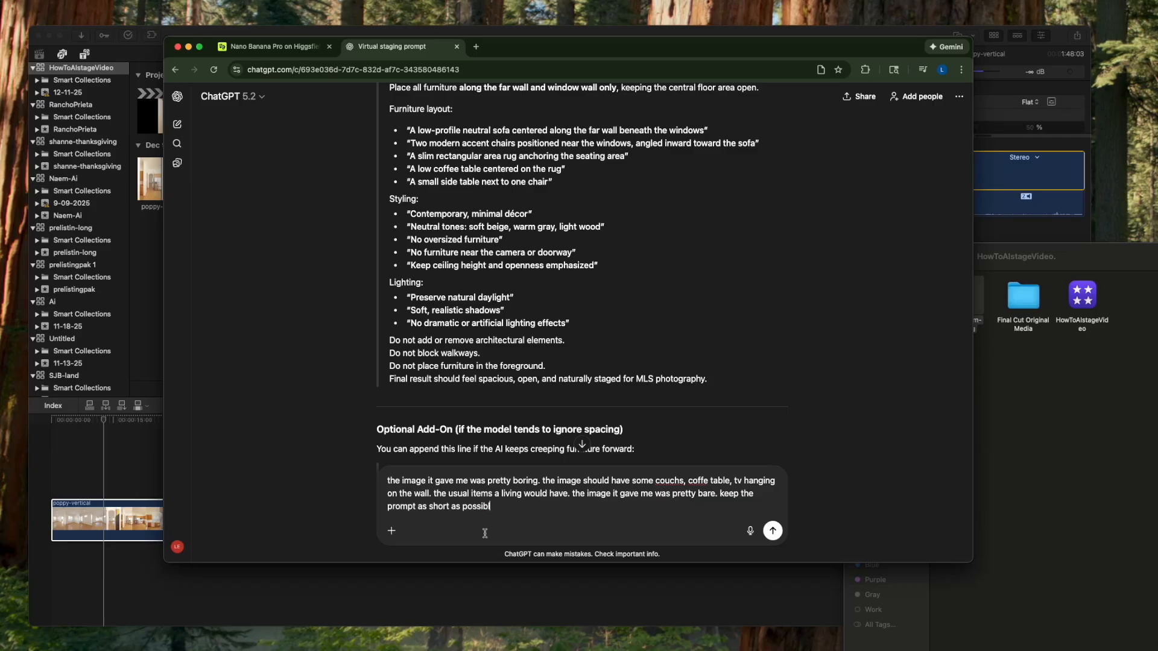
{"action": "type", "text": "e"}
{"action": "key", "text": "Return"}
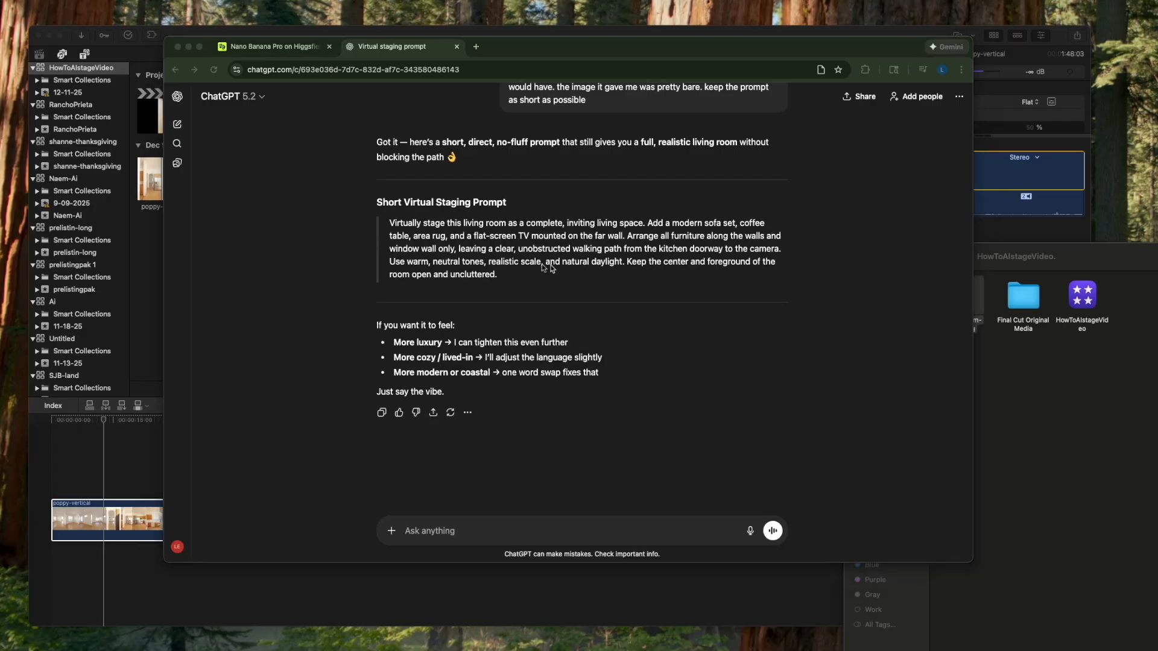
- Copy the full paragraph under Short Virtual Staging Prompt from ChatGPT's reply
{"action": "left_click", "coordinate": [517, 279]}
{"action": "left_click_drag", "start_coordinate": [384, 225], "coordinate": [521, 275]}
{"action": "right_click", "coordinate": [478, 253]}
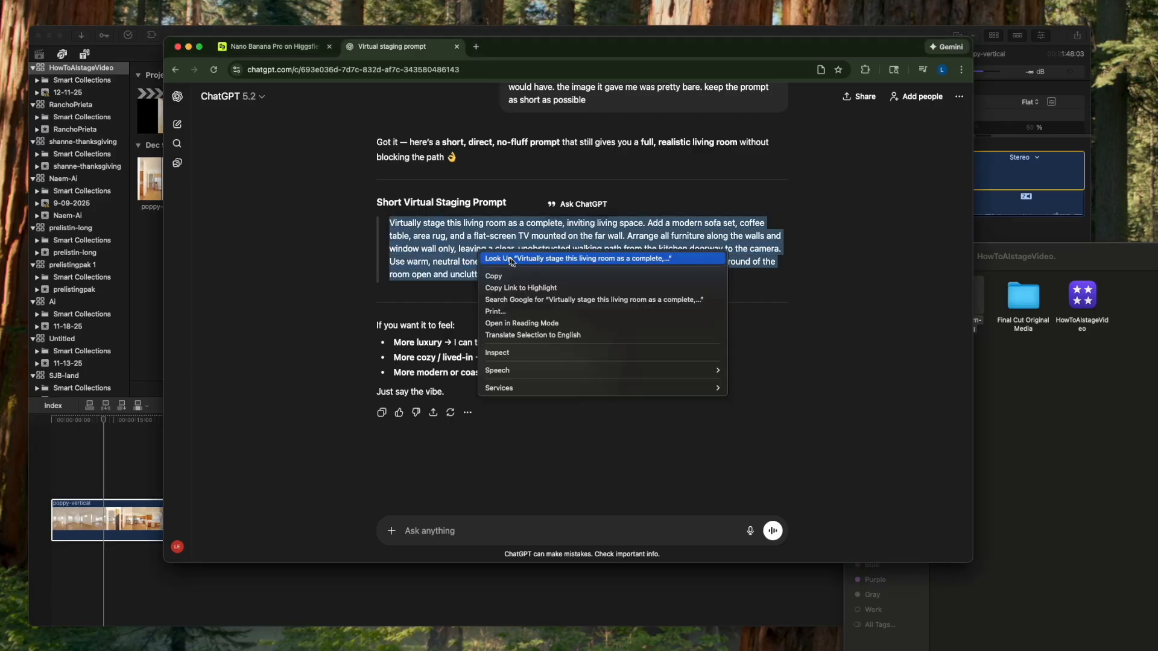
{"action": "left_click", "coordinate": [519, 277]}
- Replace the staging prompt in Higgsfield's Nano Banana Pro with the copied short prompt and generate new images
{"action": "left_click", "coordinate": [279, 47]}
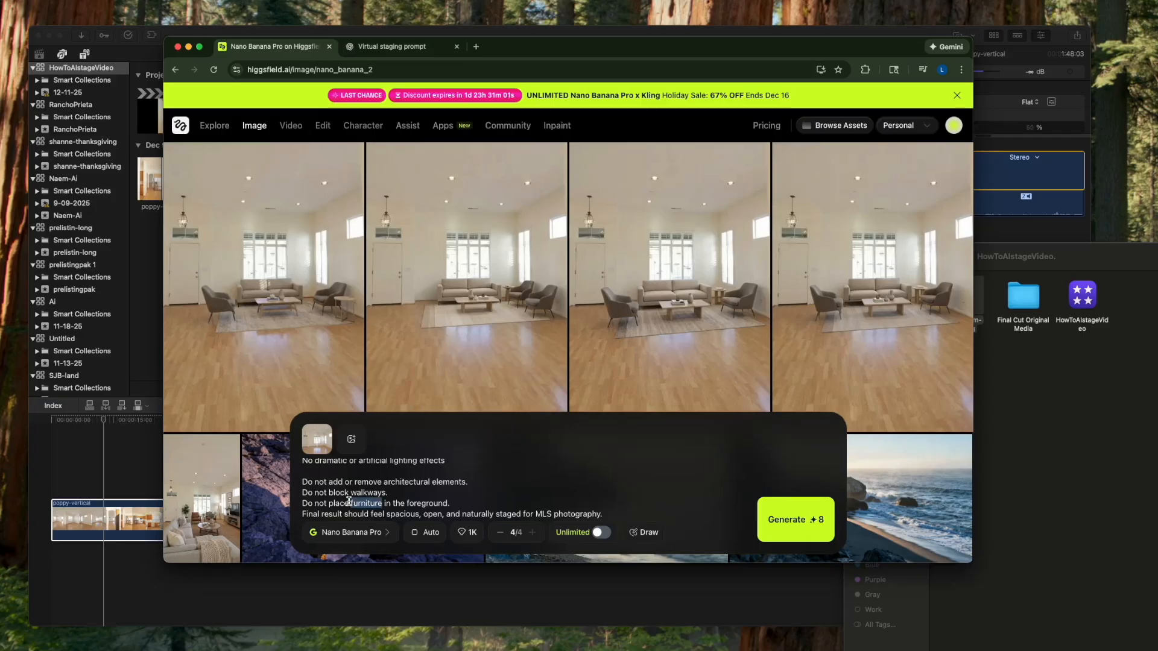
{"action": "key", "text": "super+a"}
{"action": "right_click", "coordinate": [350, 501]}
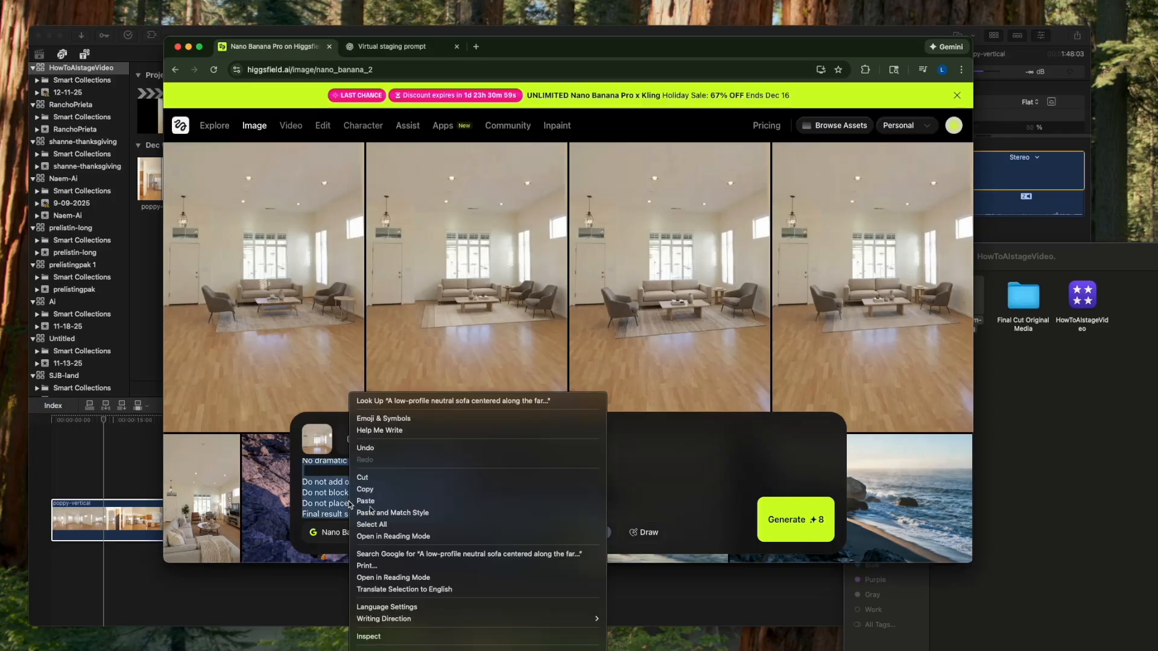
{"action": "left_click", "coordinate": [365, 501]}
{"action": "left_click", "coordinate": [795, 519]}
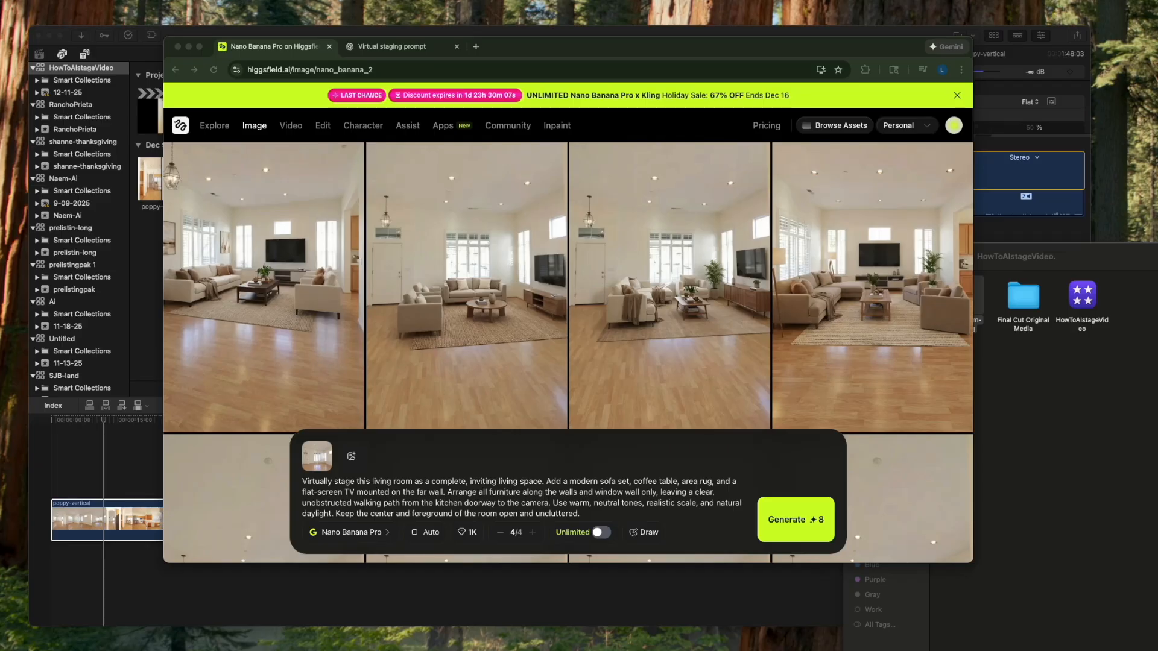
- Open livingroom-still.jpg beside the generated images, compare the empty room with the staged versions, and close it
{"action": "left_click", "coordinate": [1040, 416]}
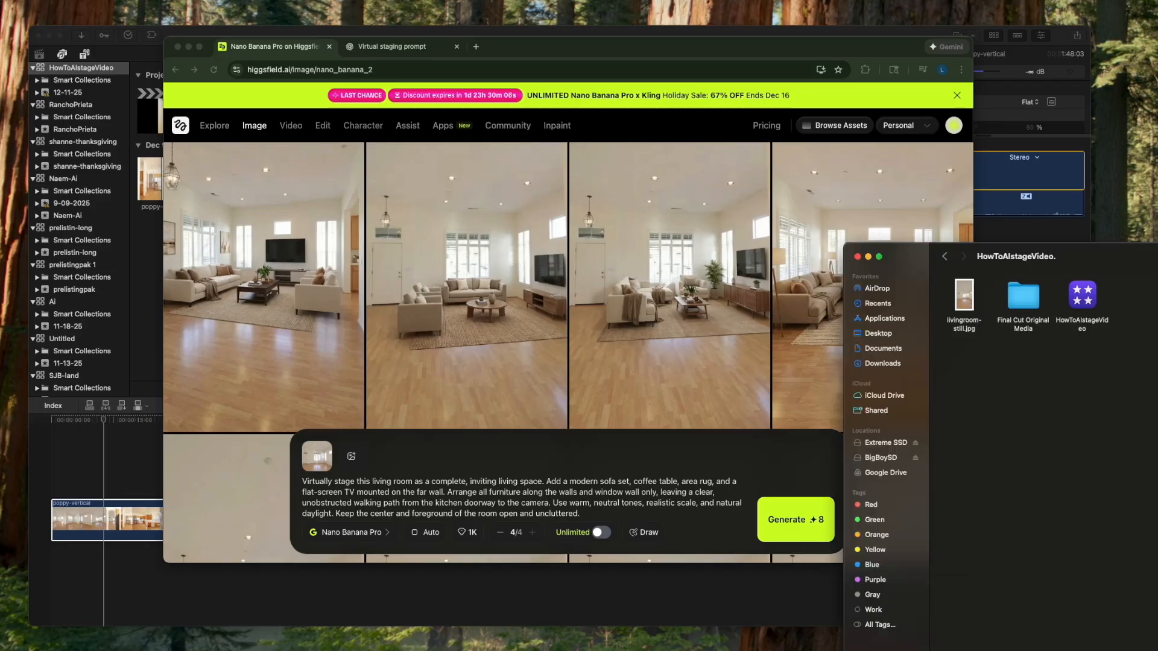
{"action": "left_click", "coordinate": [965, 304]}
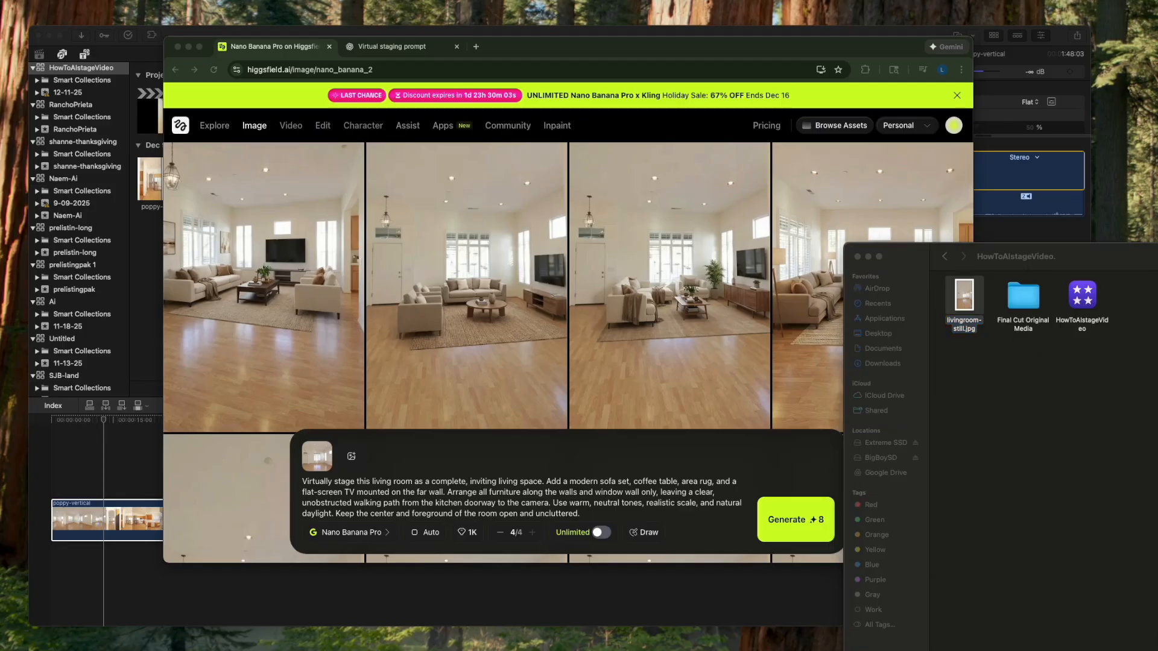
{"action": "left_click_drag", "start_coordinate": [1150, 371], "coordinate": [778, 132]}
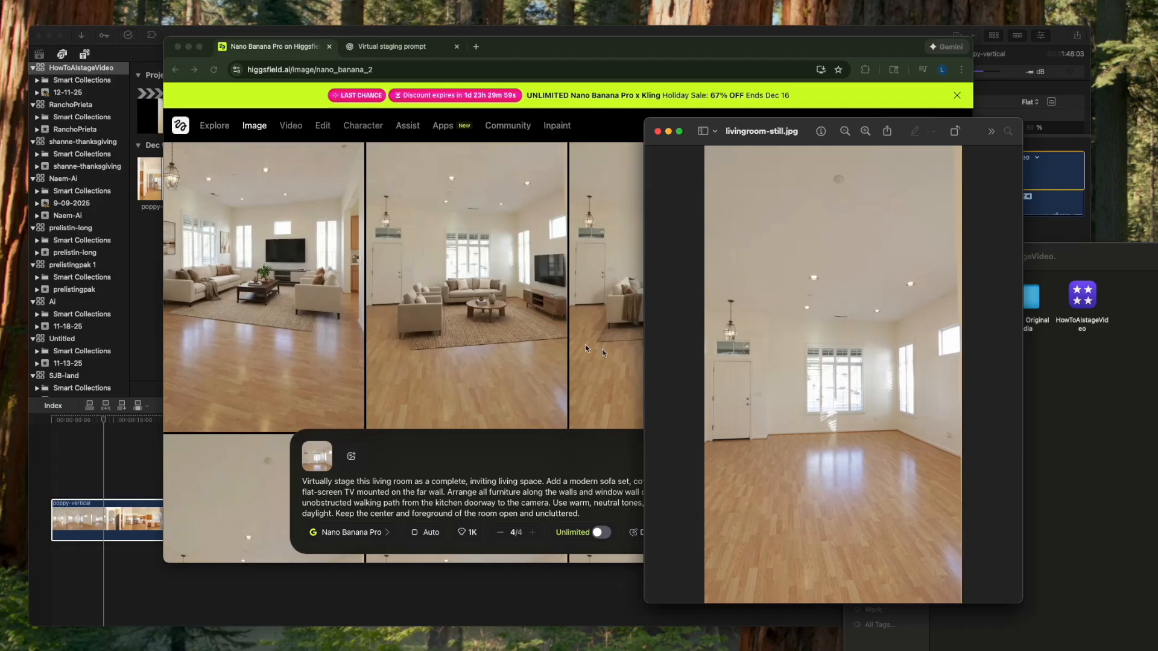
{"action": "key", "text": "super+w"}
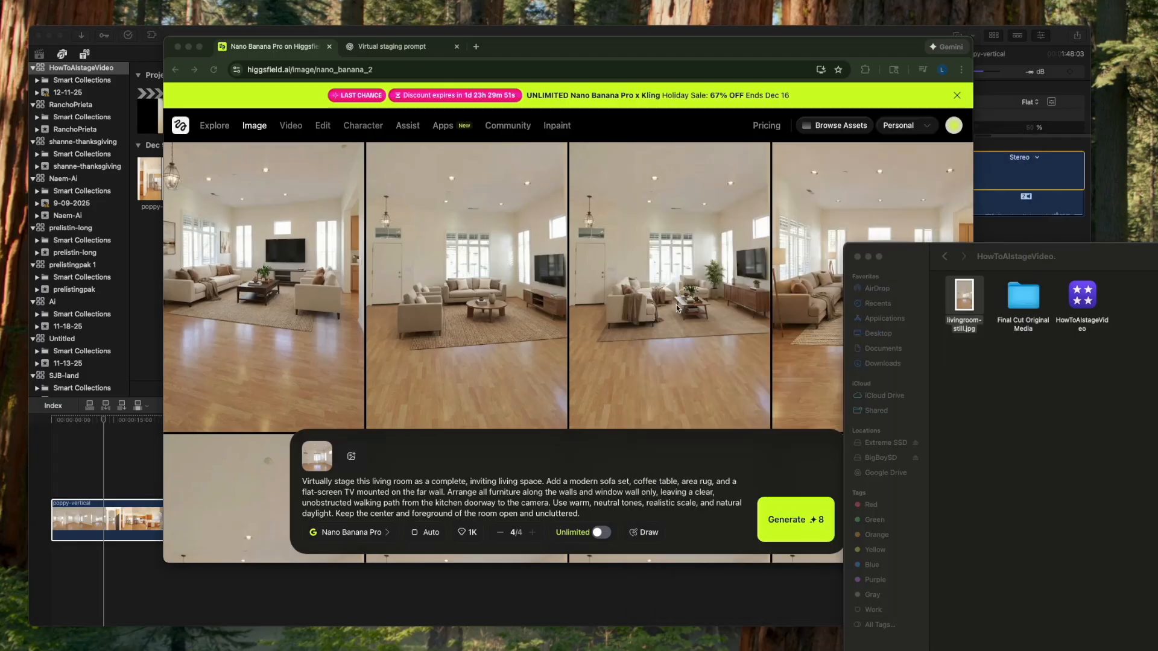
- Download the third staged image to the HowToAIstageVideo folder as staged-livingroom.png
{"action": "left_click", "coordinate": [676, 308]}
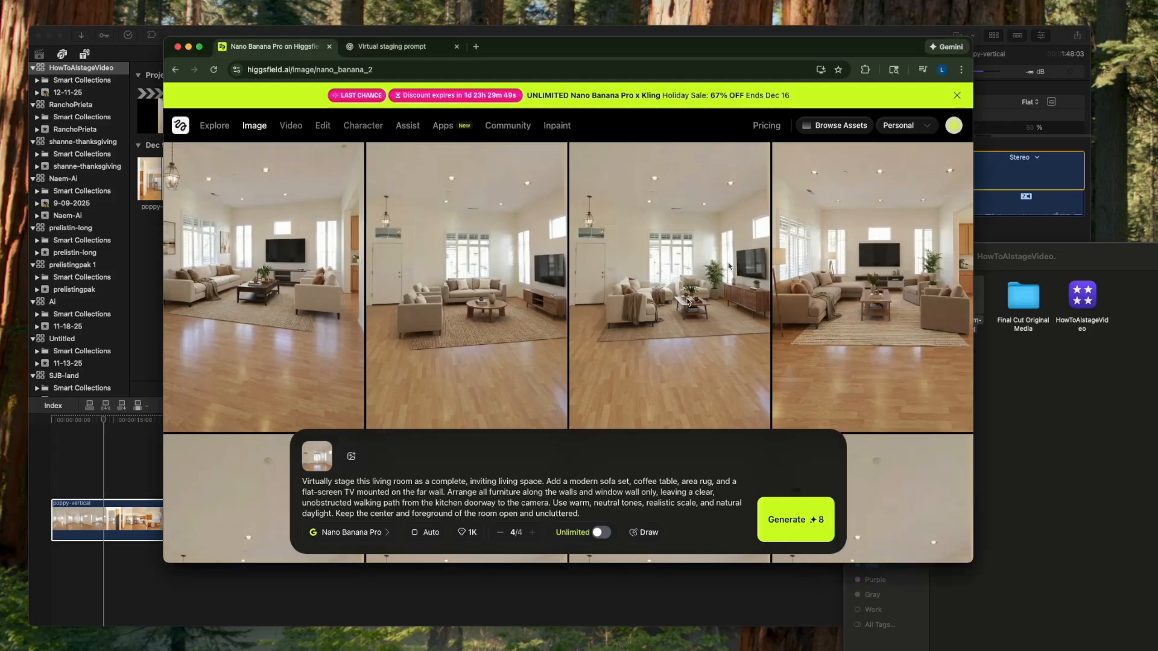
{"action": "mouse_move", "coordinate": [725, 366]}
{"action": "left_click", "coordinate": [719, 420]}
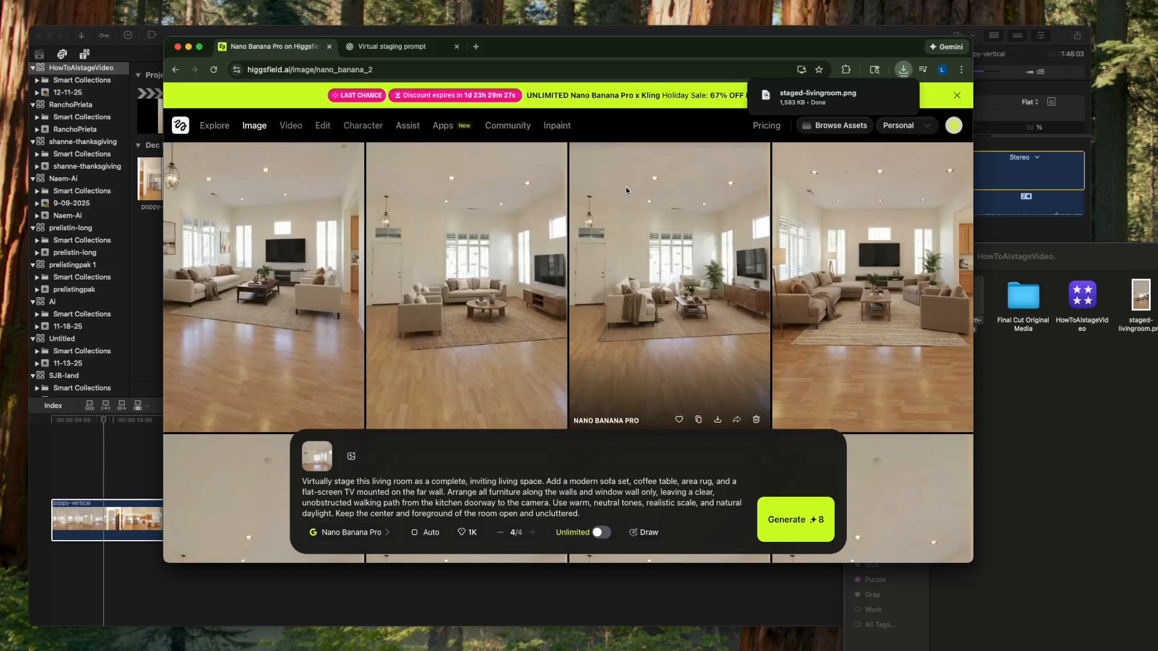
{"action": "left_click", "coordinate": [1084, 433]}
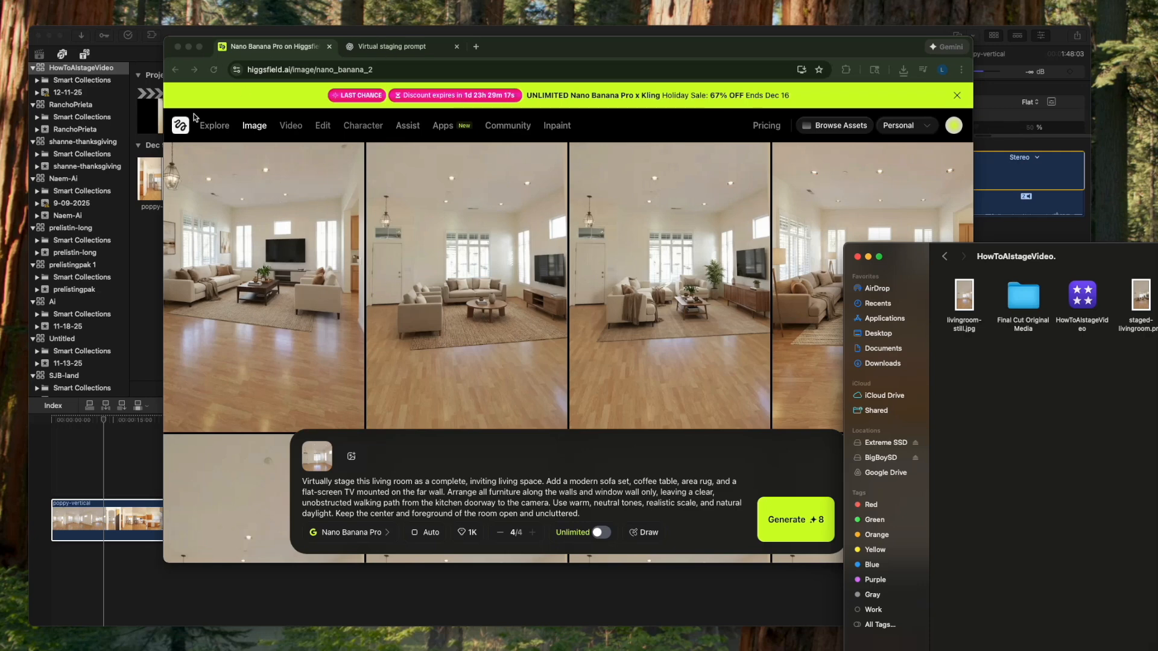
- Open Higgsfield's video generator, clear the old start and end frames, and replace the Seamless Transition preset with General
{"action": "left_click", "coordinate": [292, 126]}
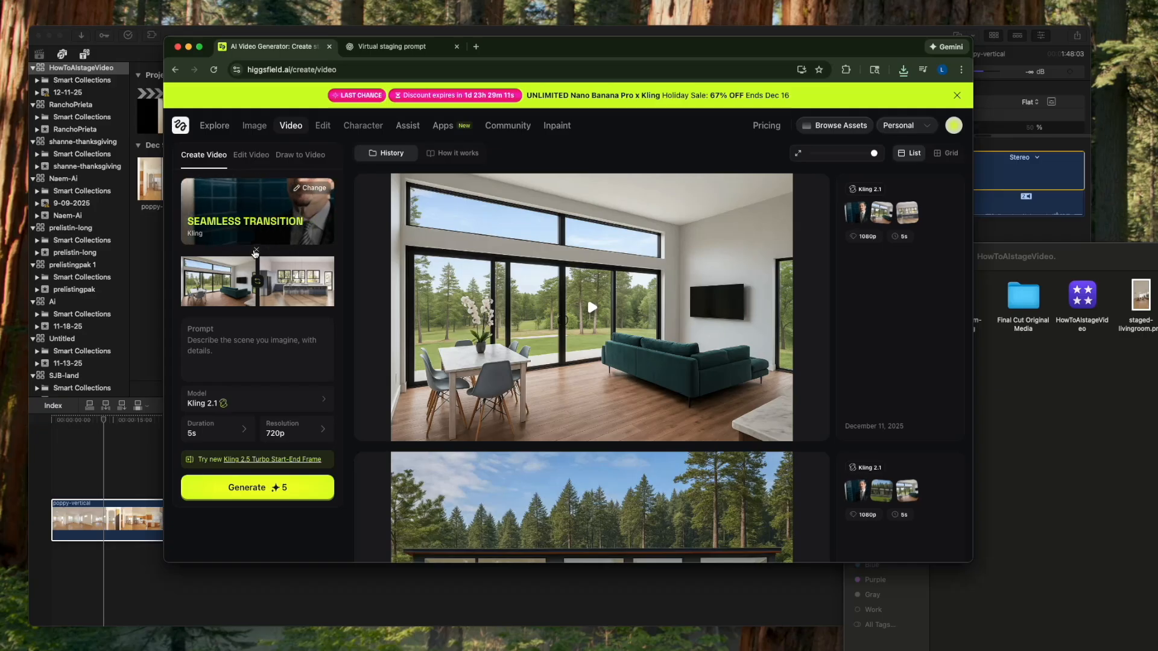
{"action": "left_click", "coordinate": [257, 251]}
{"action": "left_click", "coordinate": [334, 251]}
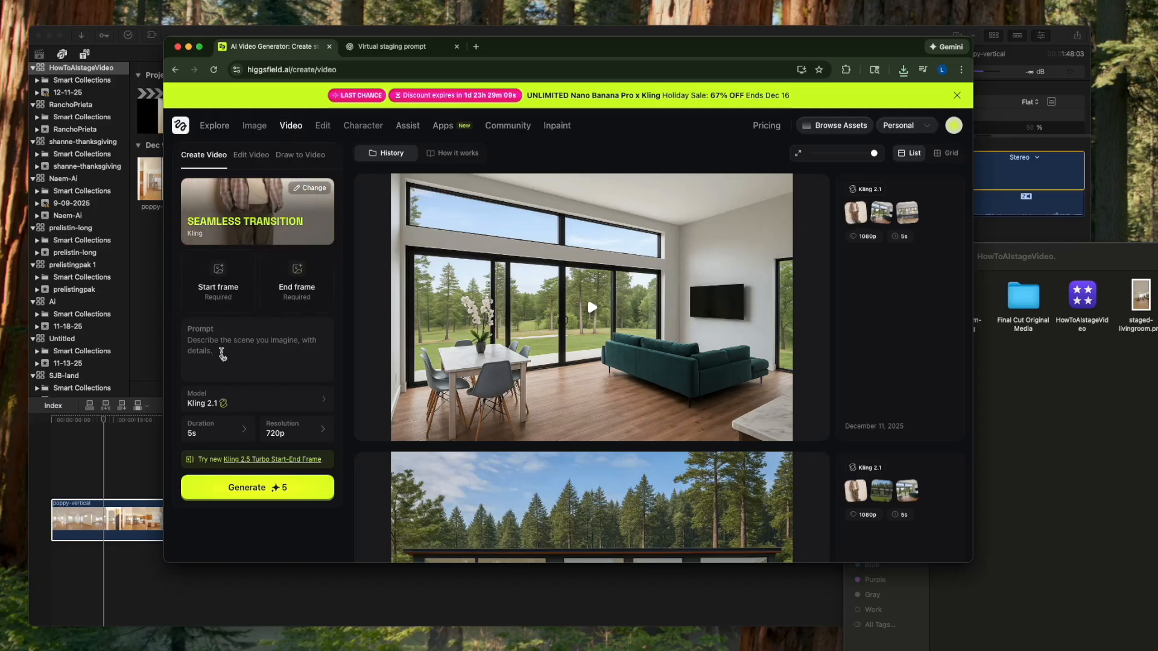
{"action": "left_click", "coordinate": [212, 227]}
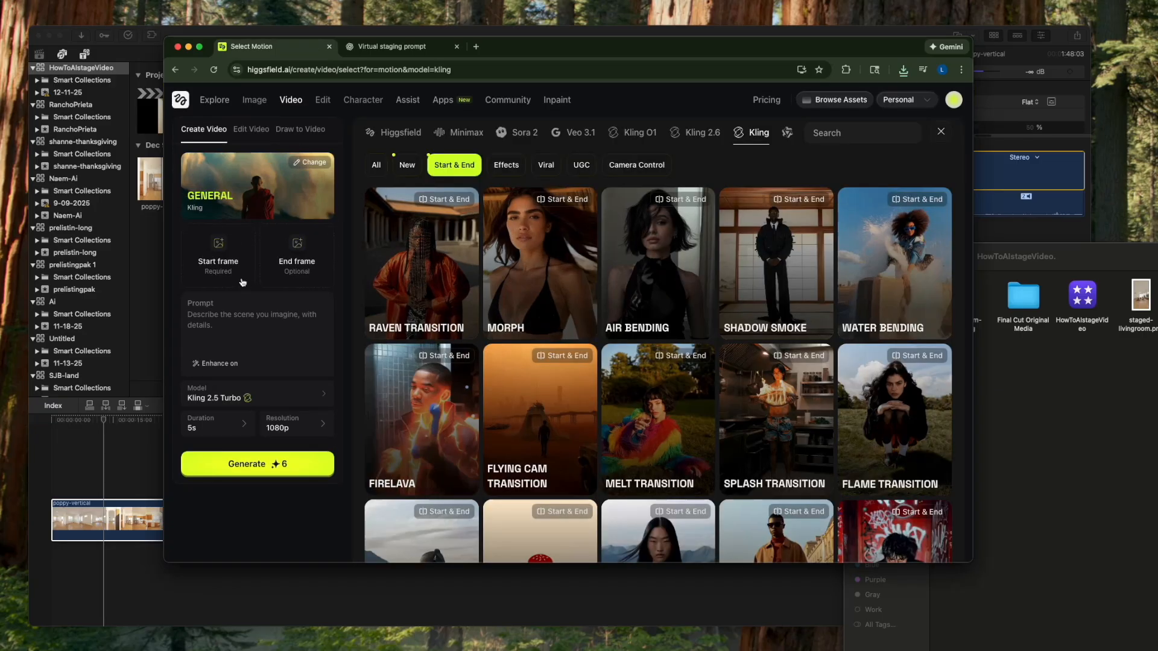
- Add livingroom-still.jpg as the video's start frame and staged-livingroom.png as its end frame
{"action": "left_click", "coordinate": [211, 251]}
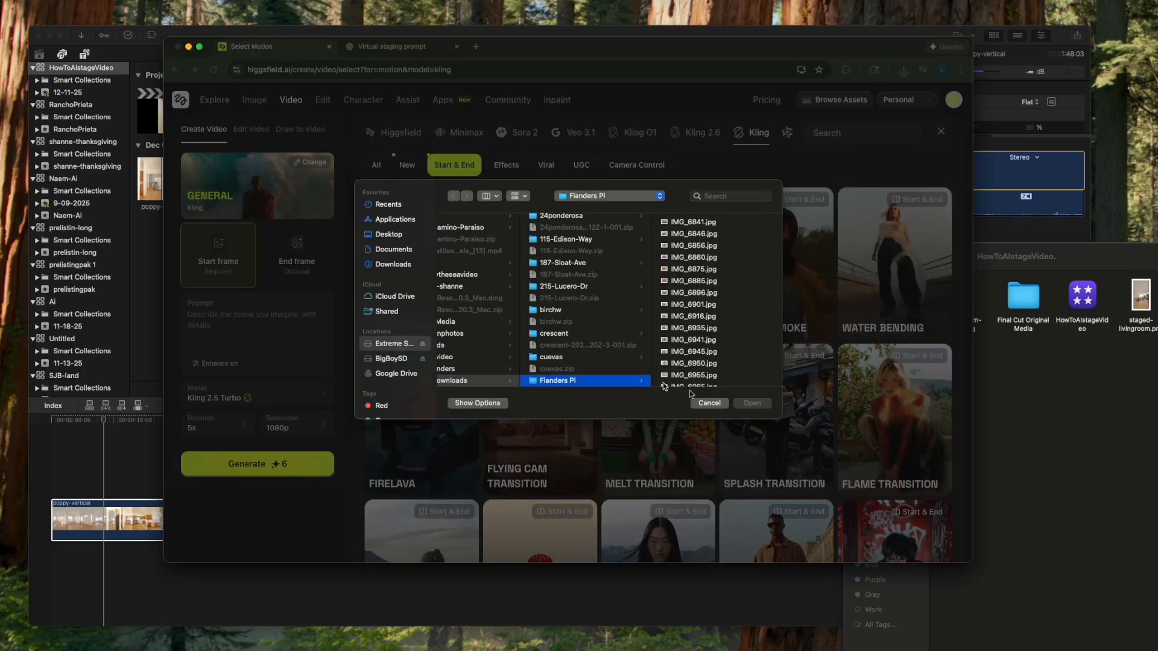
{"action": "left_click", "coordinate": [713, 403]}
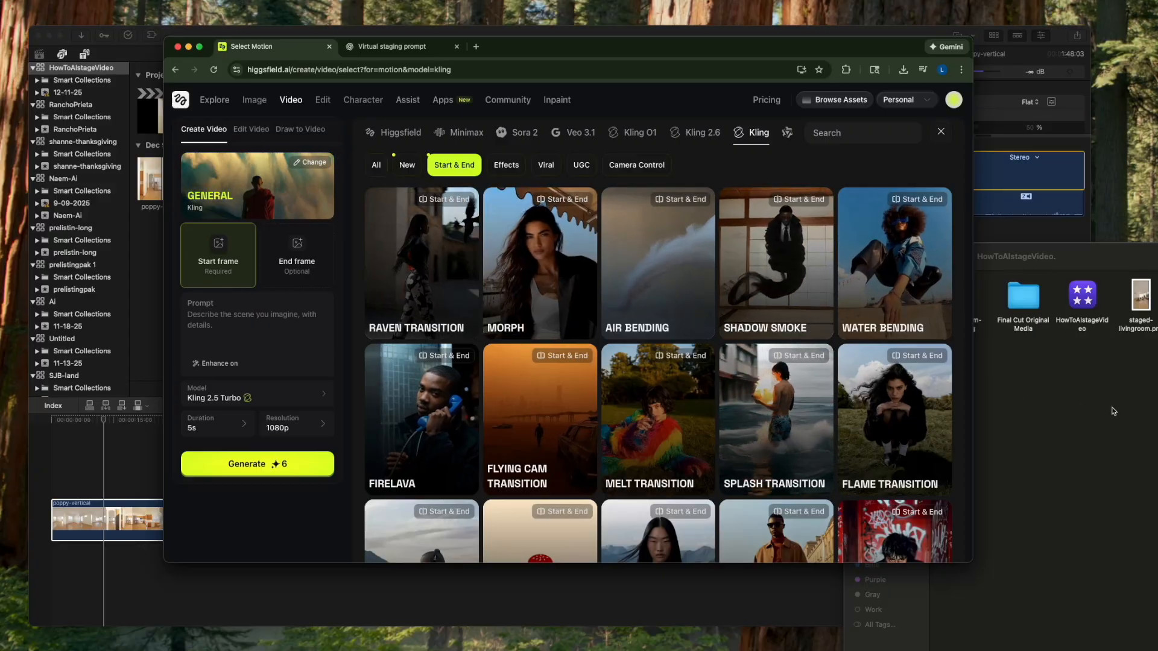
{"action": "left_click", "coordinate": [980, 307]}
{"action": "left_click_drag", "start_coordinate": [963, 308], "coordinate": [212, 256]}
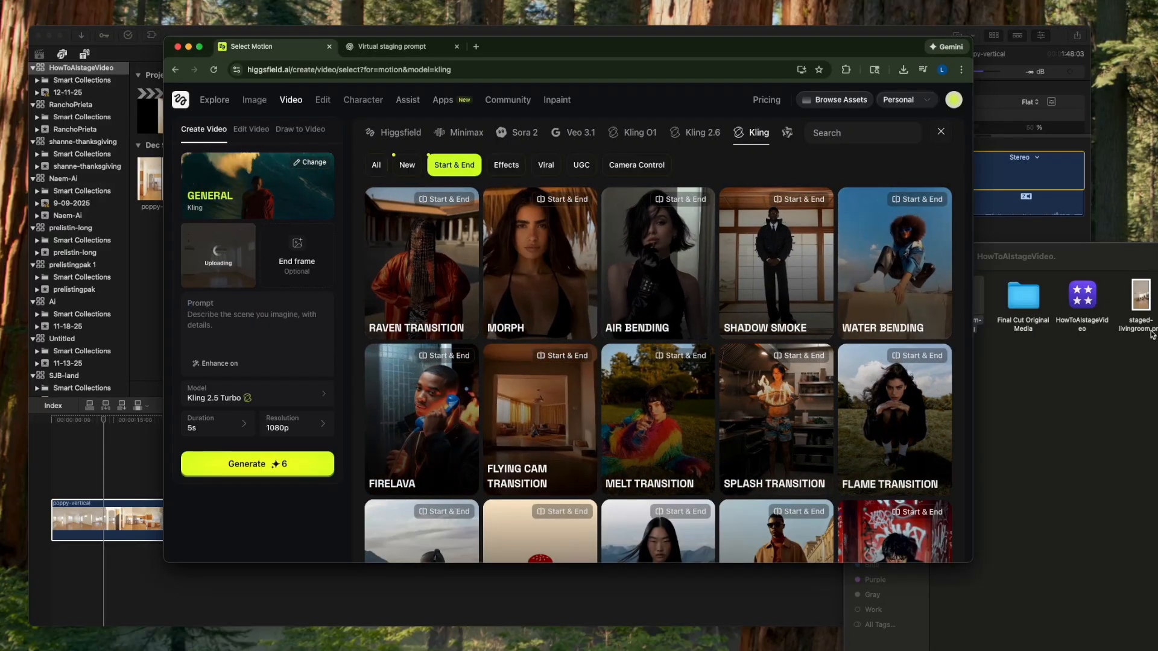
{"action": "left_click_drag", "start_coordinate": [1141, 302], "coordinate": [297, 253]}
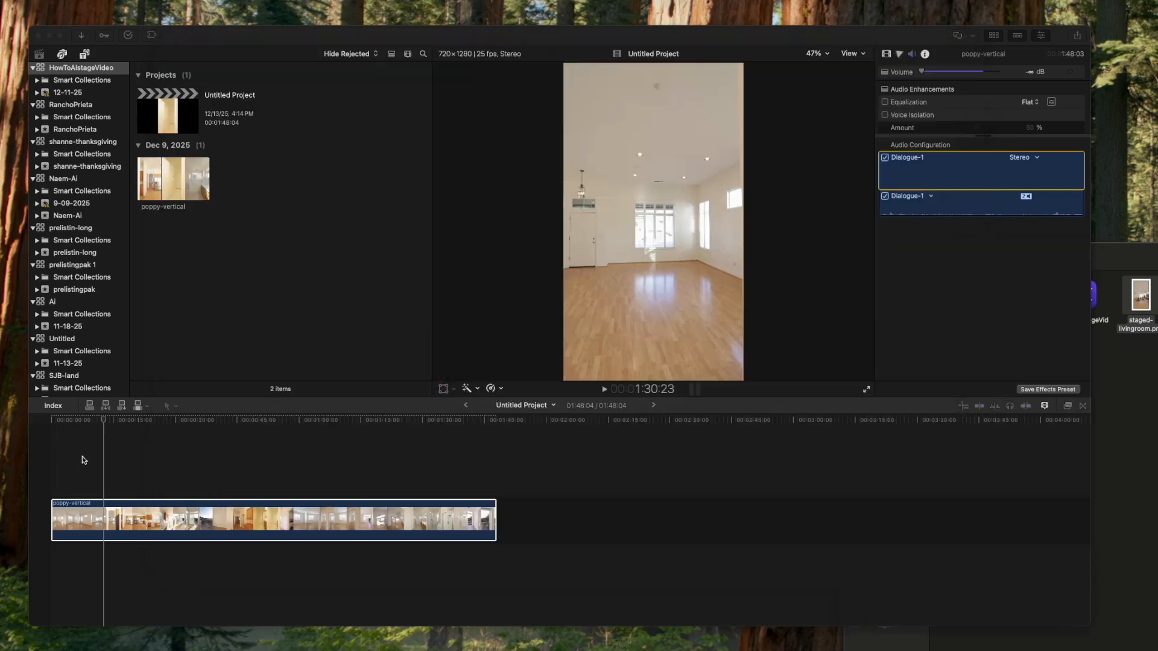
- Switch to Final Cut Pro, split the poppy-vertical clip at the 12:19 playhead, and lower the editor window
{"action": "left_click", "coordinate": [105, 509]}
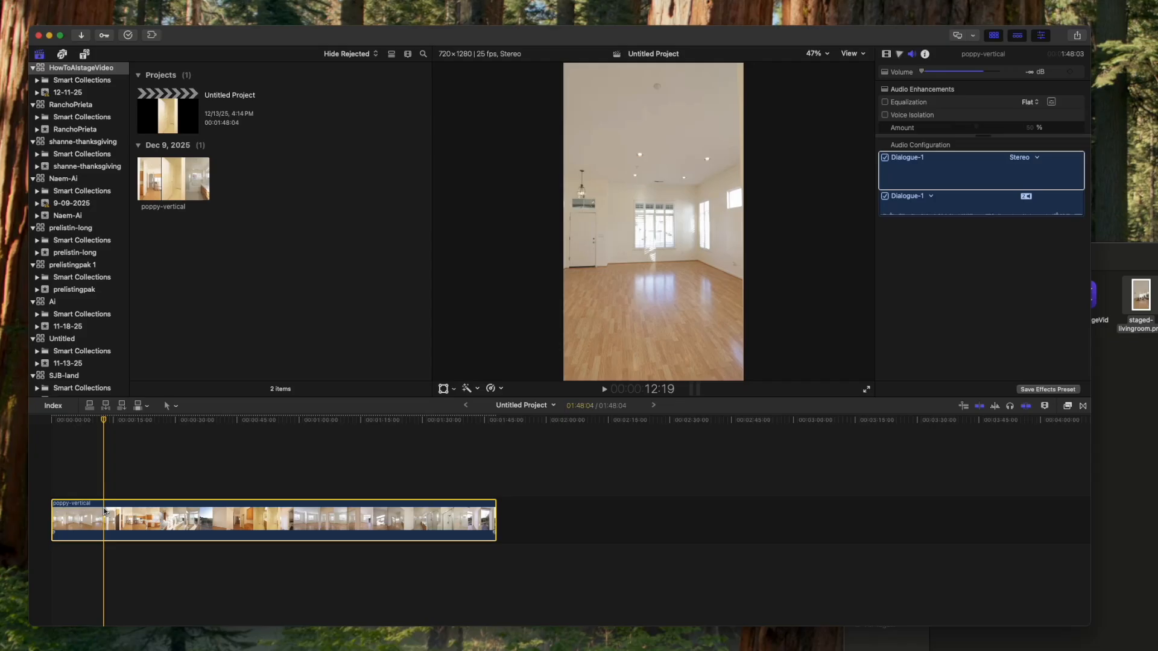
{"action": "key", "text": "super+b"}
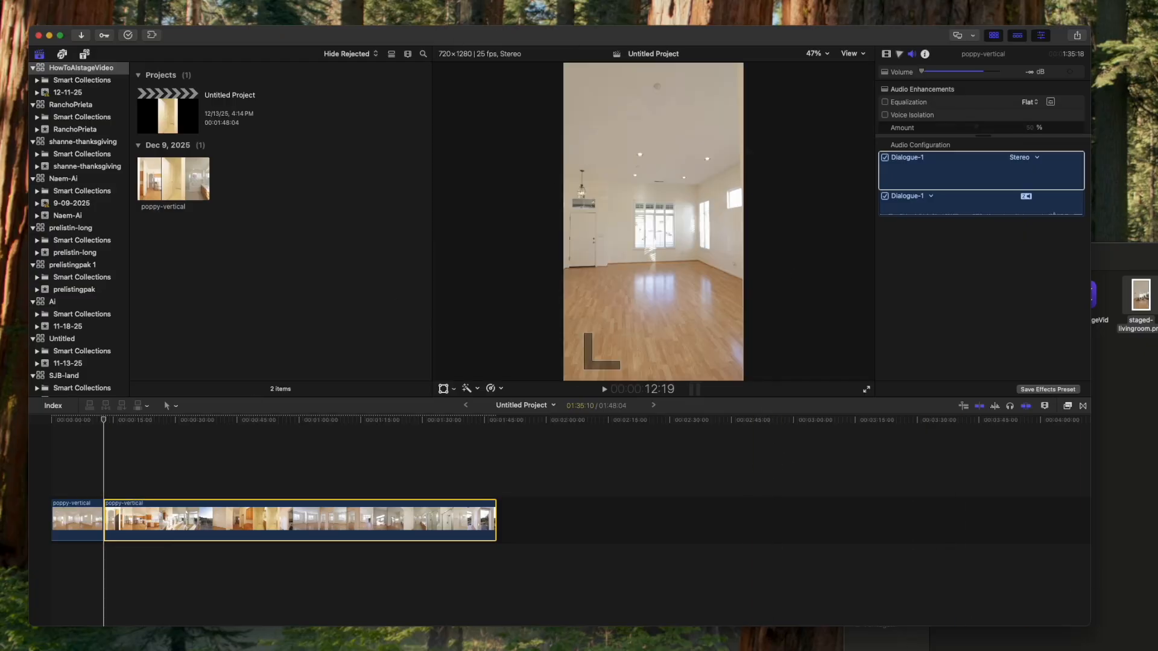
{"action": "left_click_drag", "start_coordinate": [500, 24], "coordinate": [500, 98]}
- Return to Higgsfield, enter the prompt "have the furniture come into the room one piece at a time." and generate the video
{"action": "left_click", "coordinate": [526, 58]}
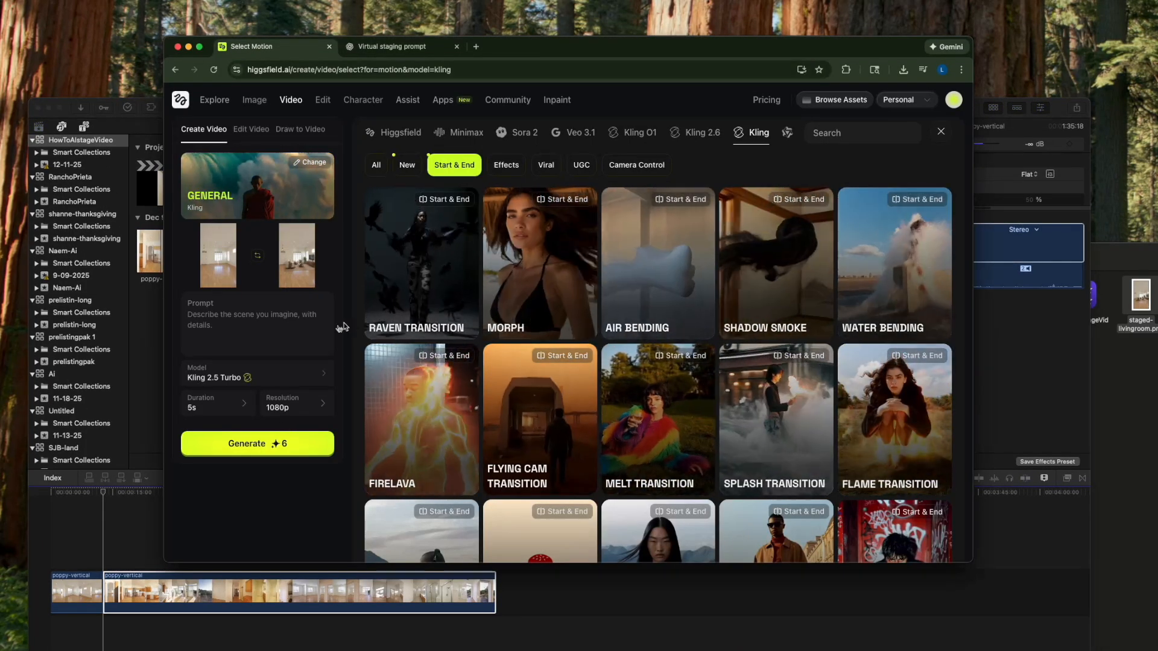
{"action": "left_click", "coordinate": [278, 334]}
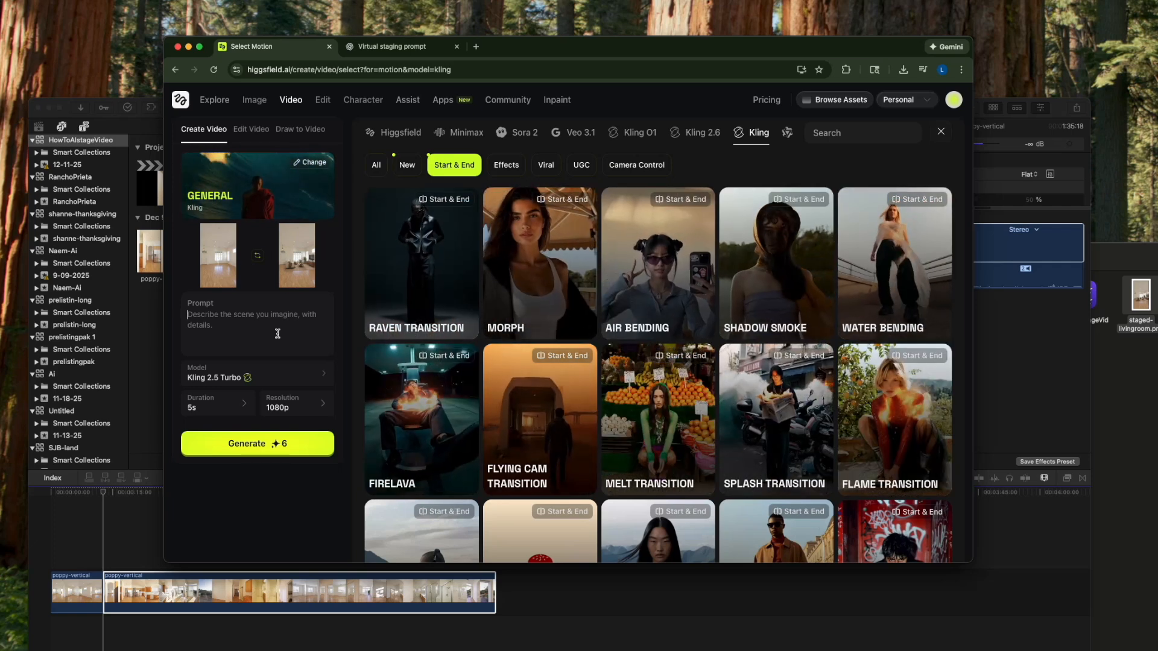
{"action": "type", "text": "have the furn"}
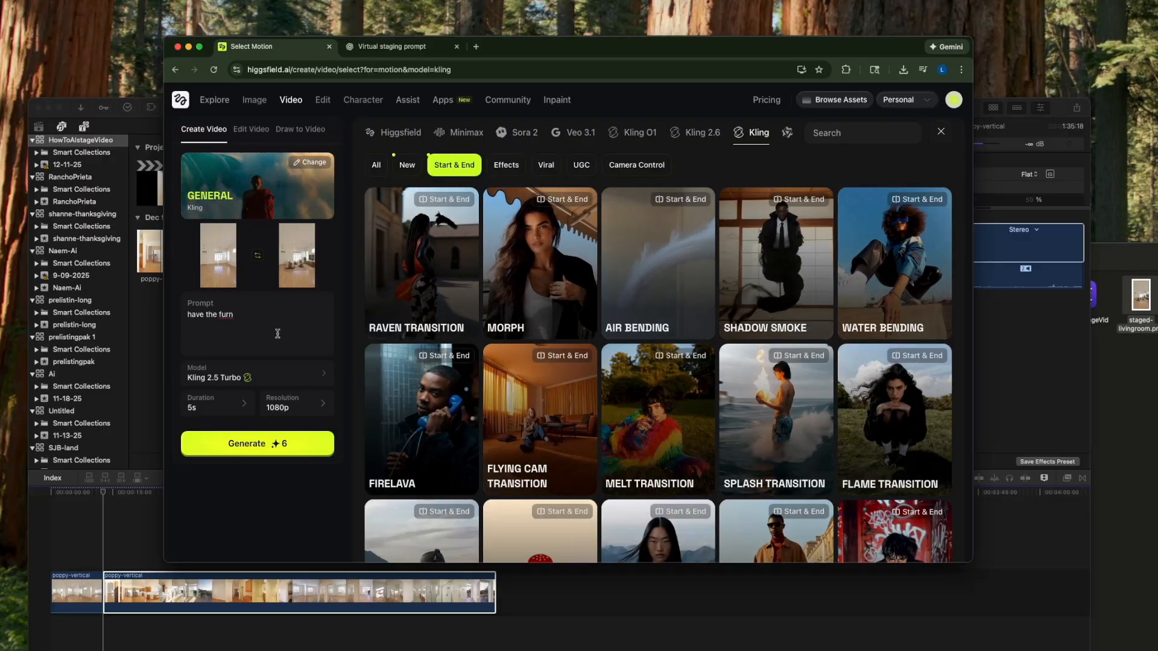
{"action": "type", "text": "iture come "}
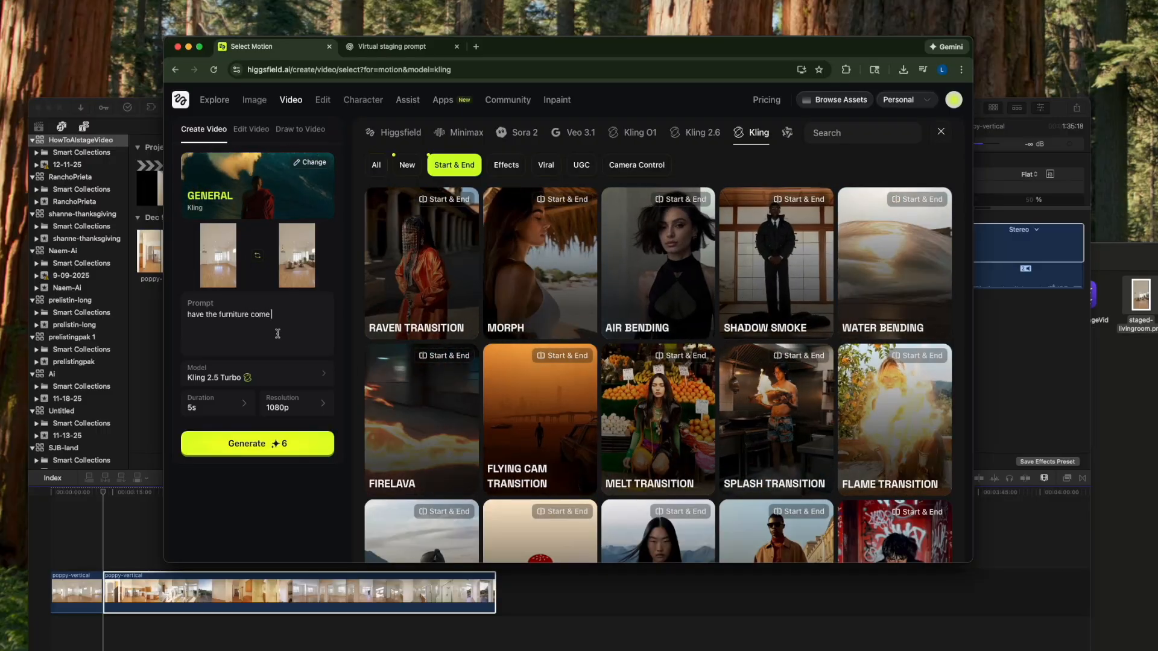
{"action": "type", "text": "into the room "}
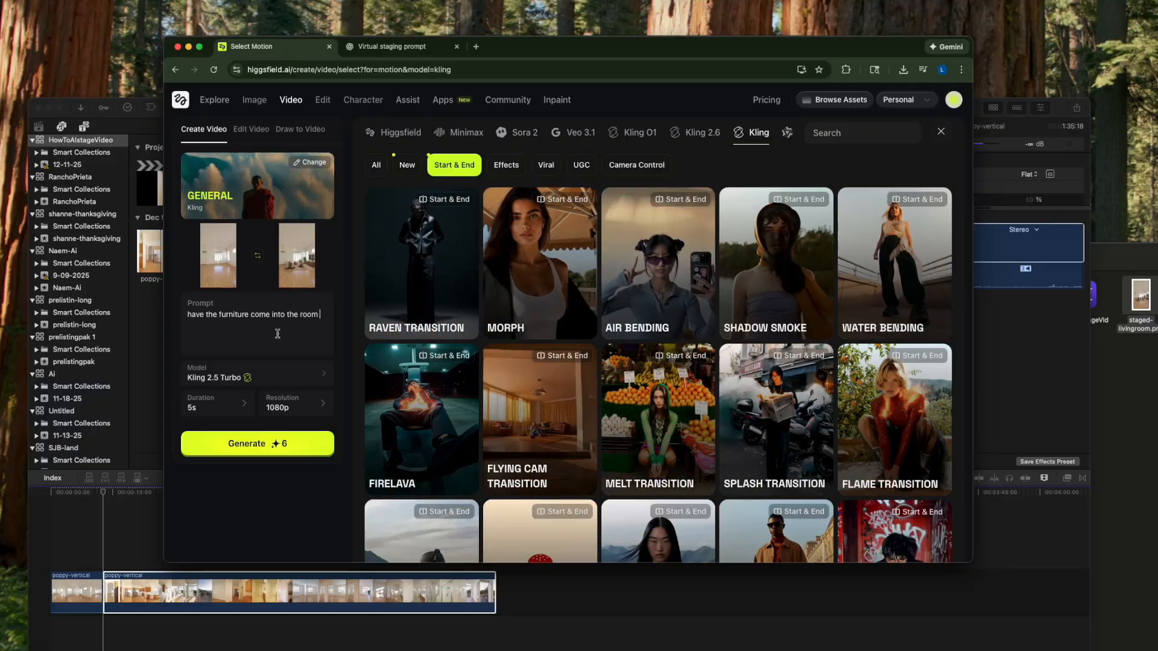
{"action": "type", "text": "one"}
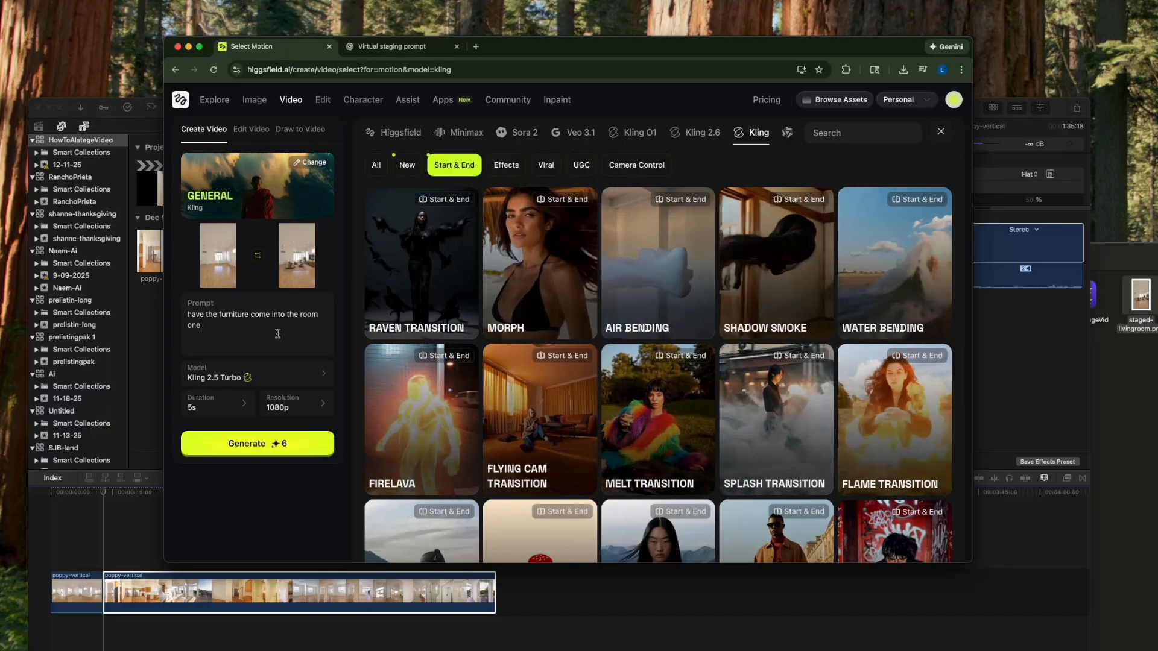
{"action": "type", "text": " piece at a time"}
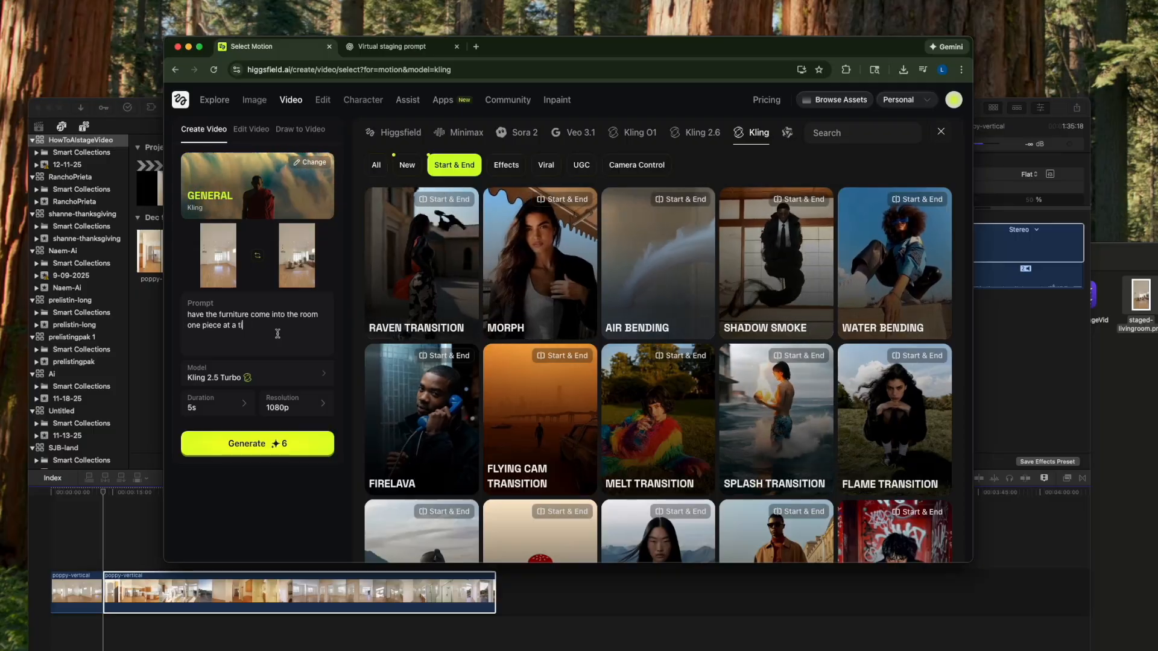
{"action": "type", "text": "."}
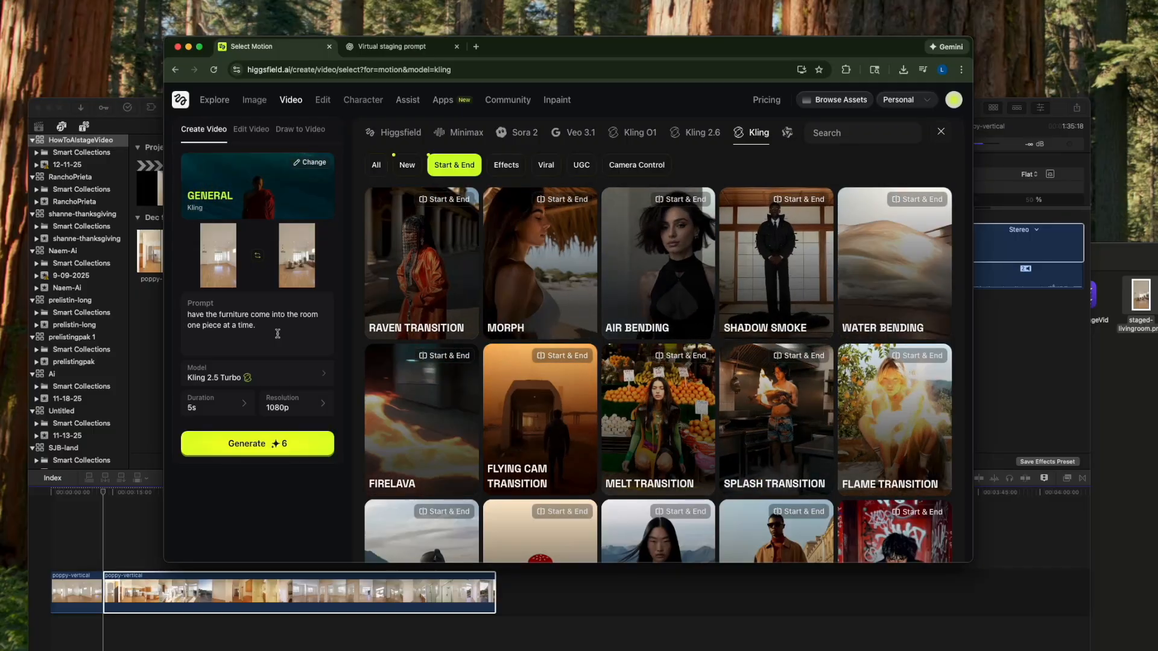
{"action": "left_click", "coordinate": [281, 452]}
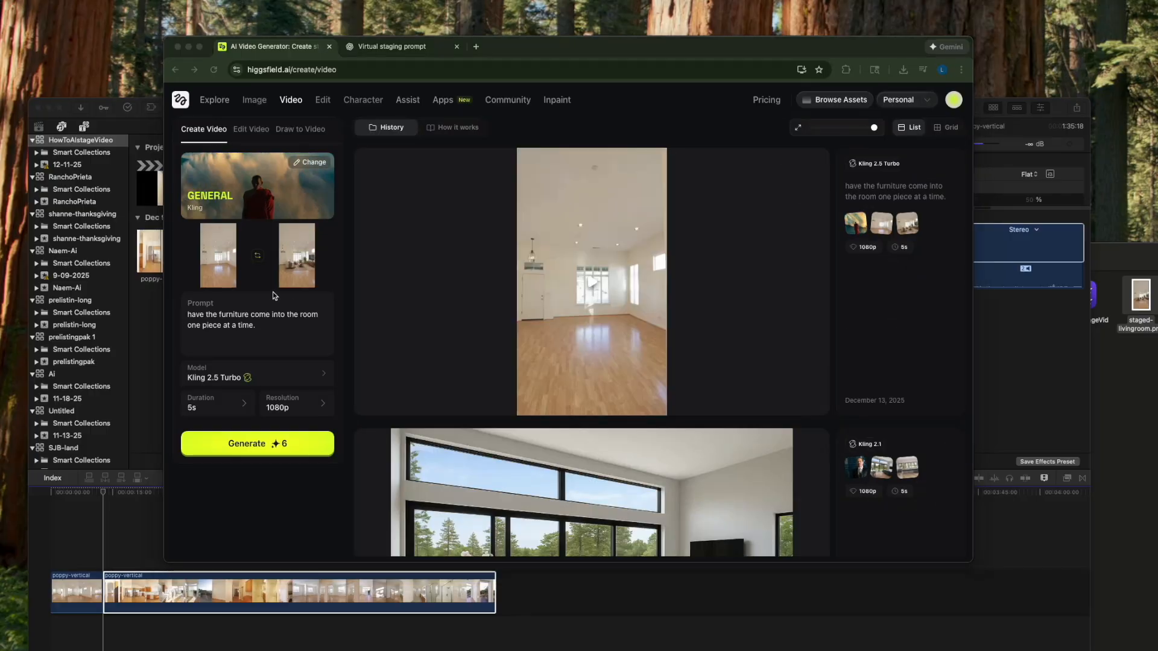
- Play the generated transition video to review how the furniture enters the room
{"action": "left_click", "coordinate": [570, 280]}
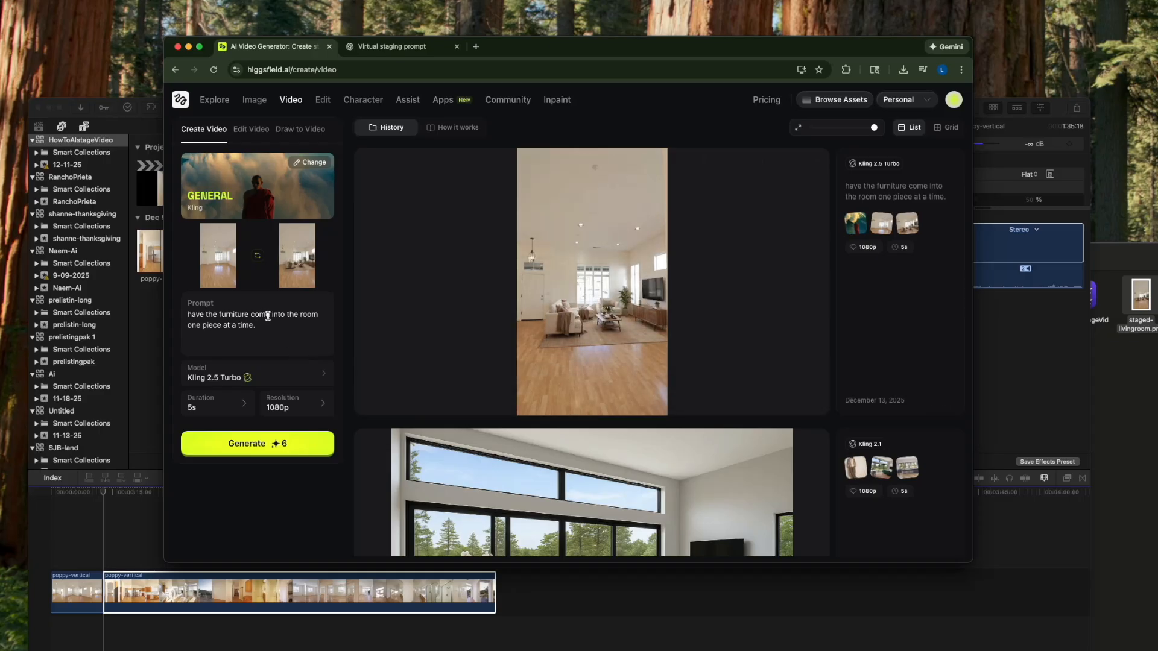
{"action": "mouse_move", "coordinate": [556, 369]}
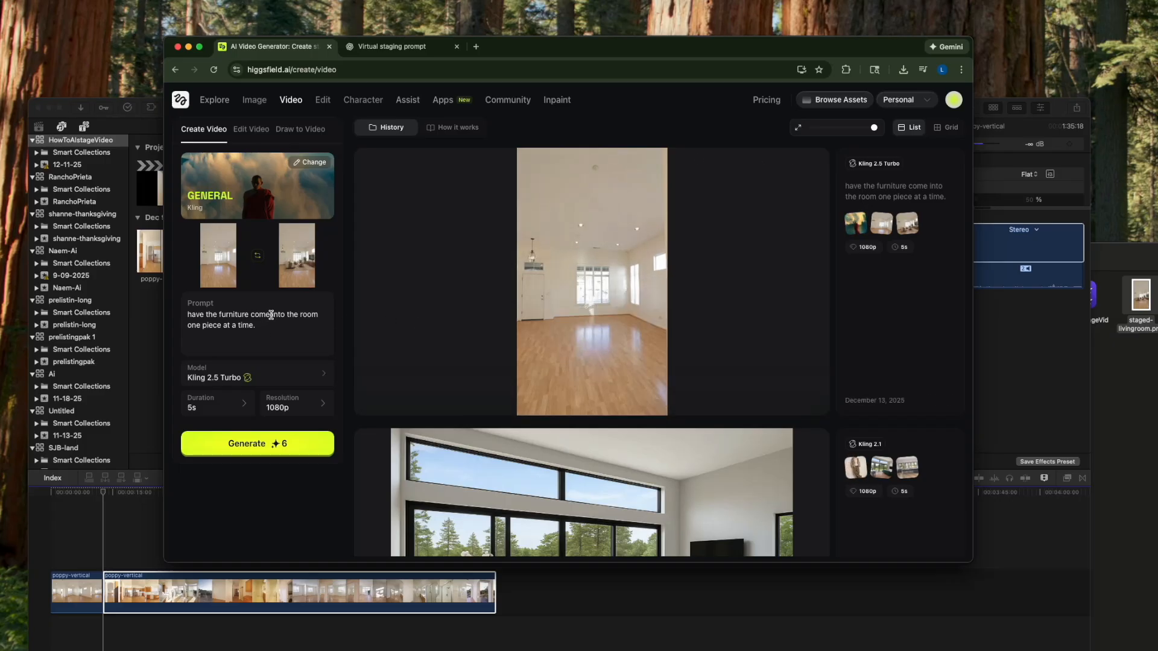
{"action": "mouse_move", "coordinate": [388, 313]}
{"action": "left_click", "coordinate": [366, 391]}
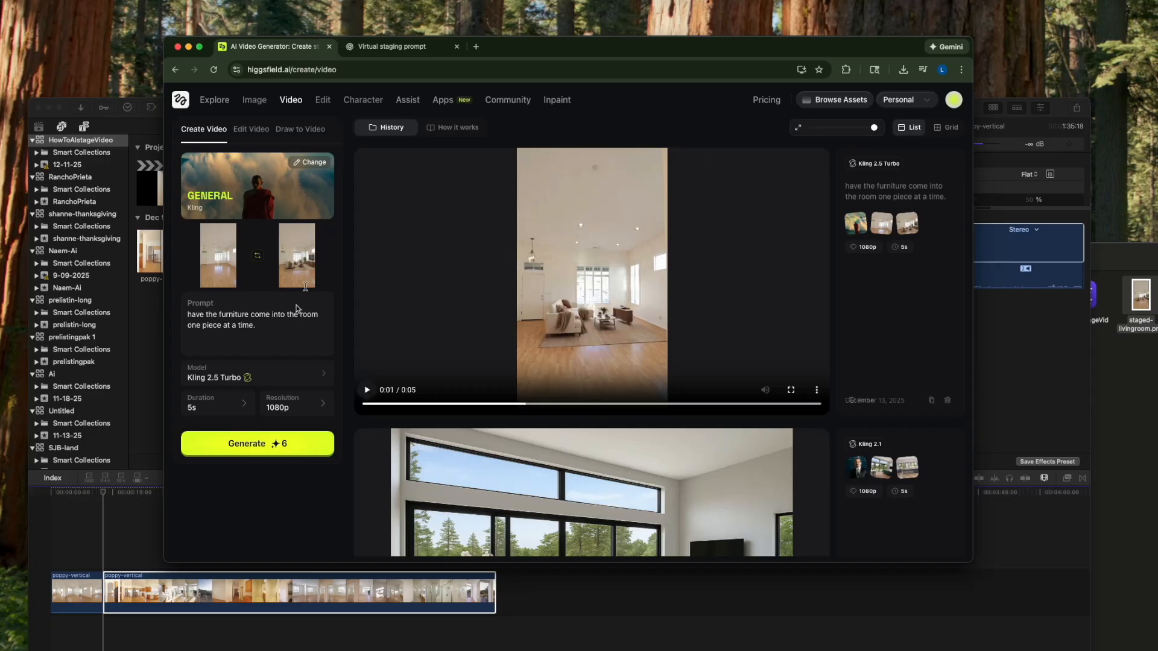
- Change "come" to "drop" in the video prompt and generate another version
{"action": "left_click", "coordinate": [272, 315]}
{"action": "mouse_move", "coordinate": [406, 275]}
{"action": "key", "text": "BackSpace"}
{"action": "key", "text": "BackSpace"}
{"action": "key", "text": "BackSpace"}
{"action": "key", "text": "BackSpace"}
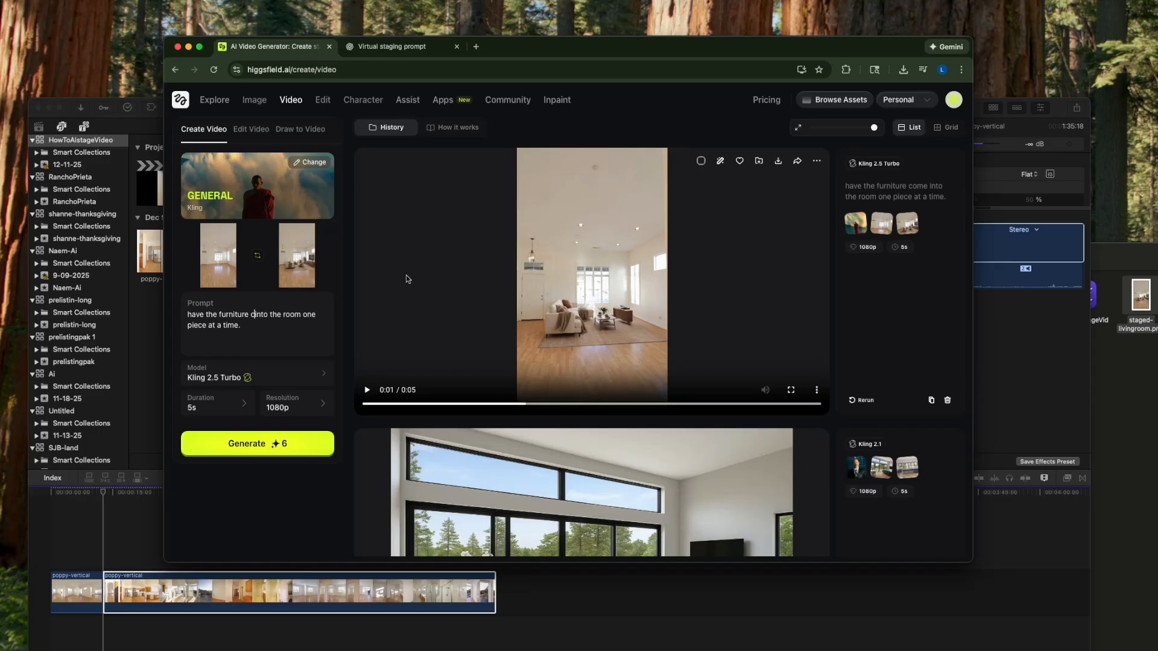
{"action": "key", "text": "BackSpace"}
{"action": "type", "text": "dro"}
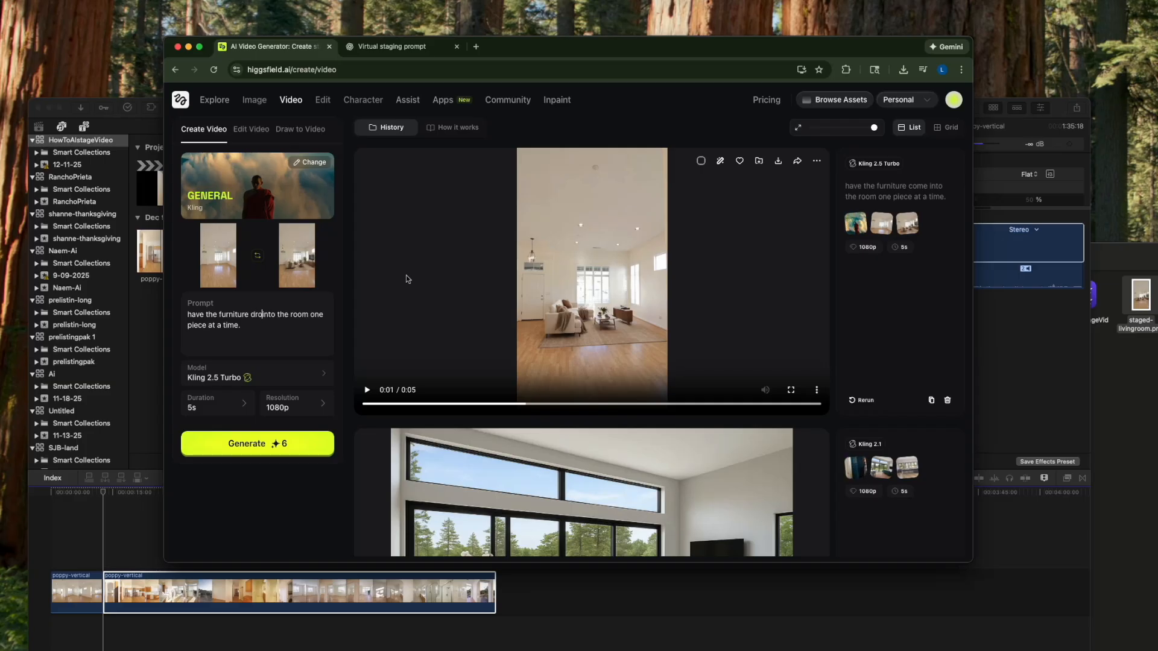
{"action": "type", "text": "p"}
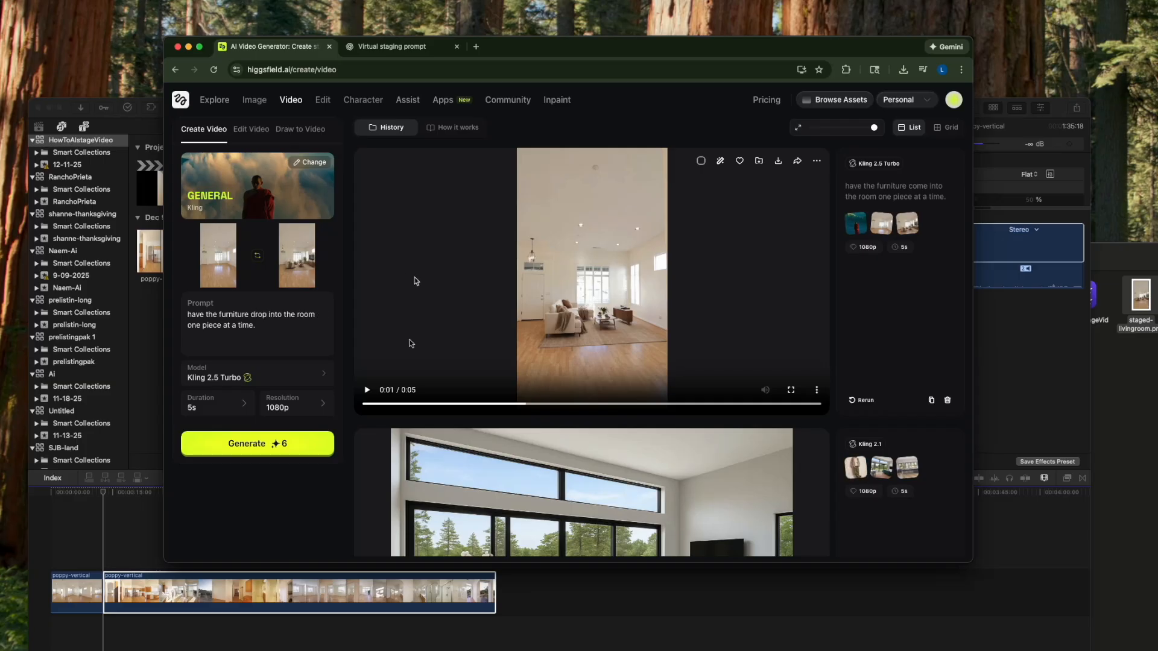
{"action": "left_click", "coordinate": [269, 434]}
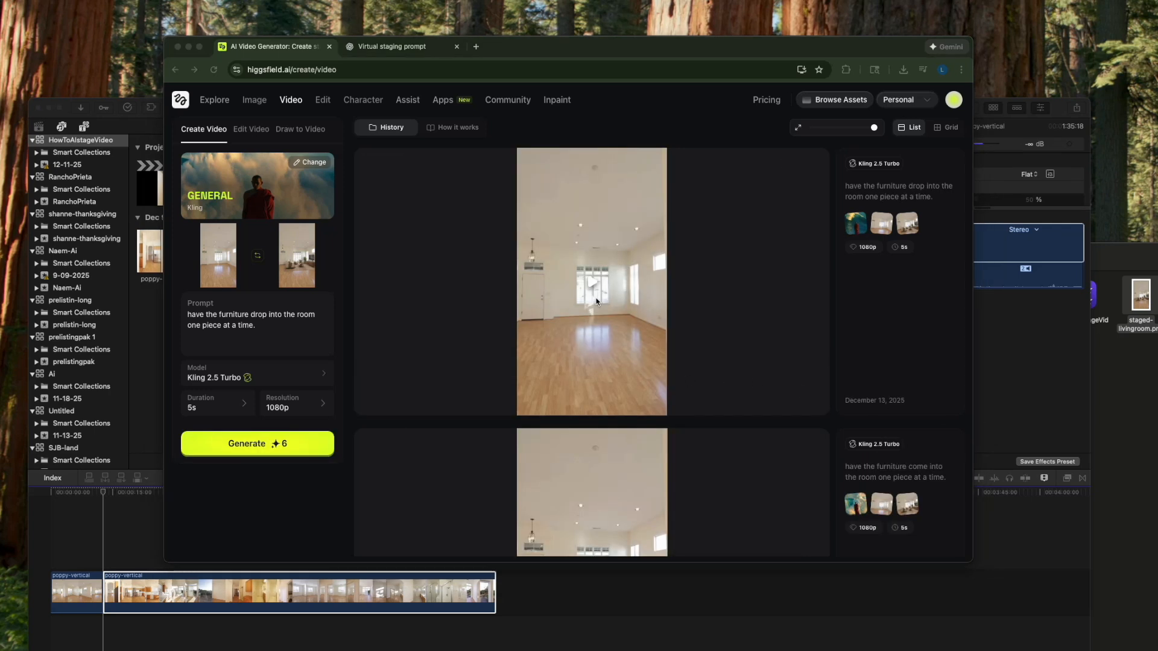
- Play the newly generated furniture-drop video and compare it with the earlier "come into the room" version
{"action": "left_click", "coordinate": [596, 301]}
{"action": "left_click", "coordinate": [596, 301]}
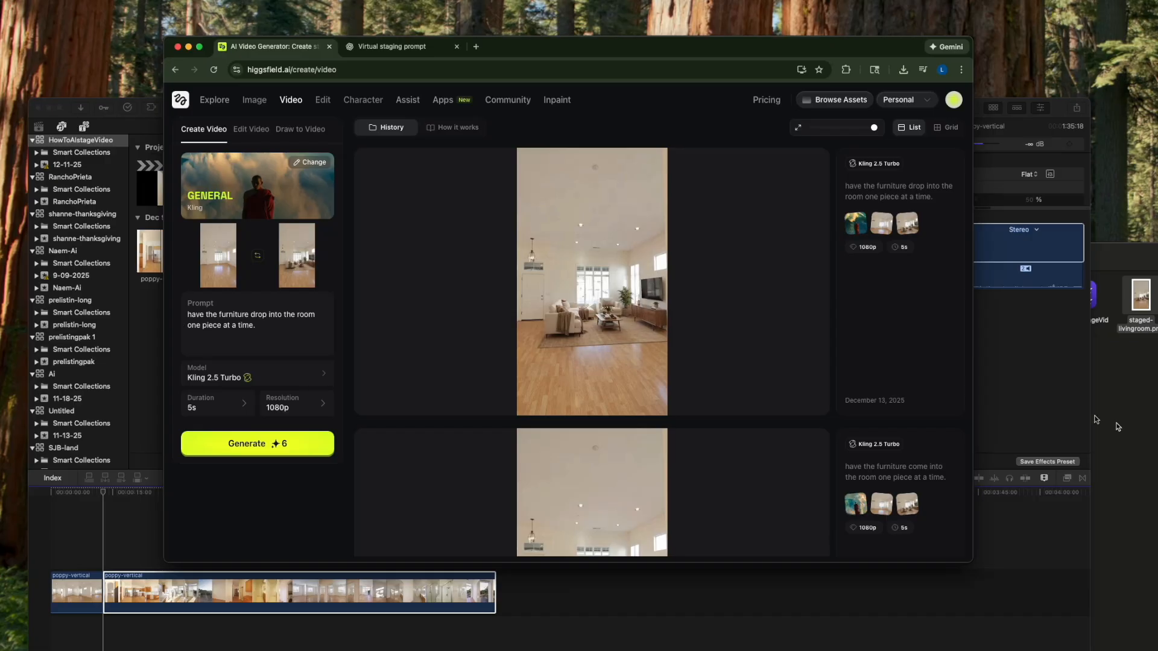
{"action": "mouse_move", "coordinate": [719, 339]}
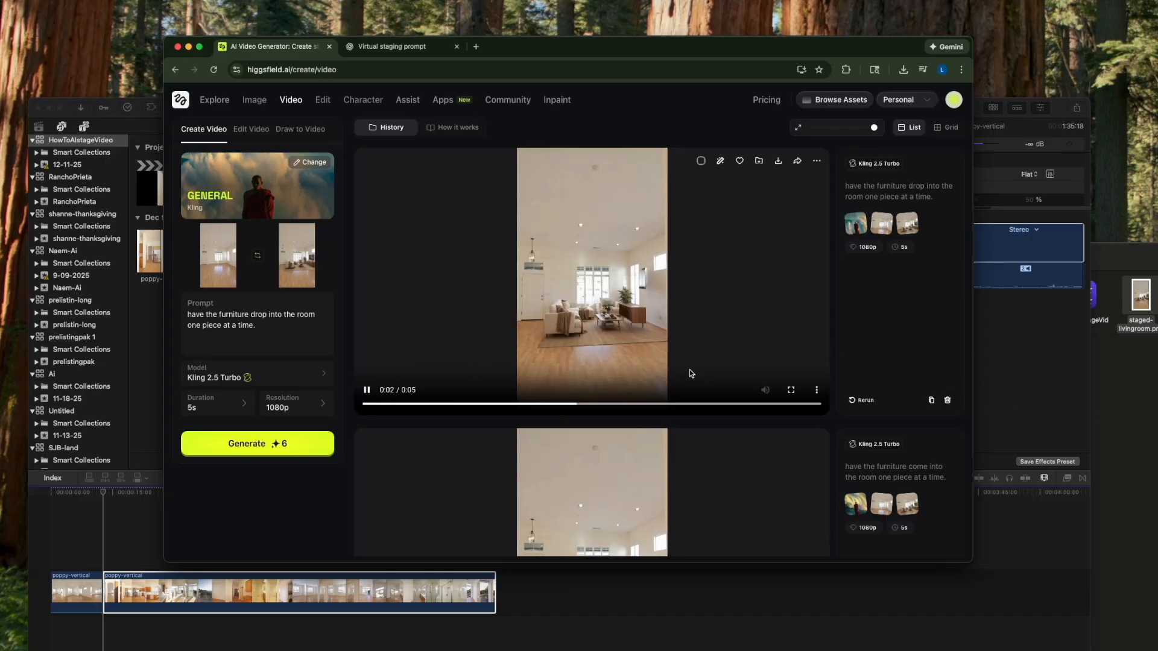
{"action": "scroll", "coordinate": [705, 518], "scroll_direction": "down", "scroll_amount": 3}
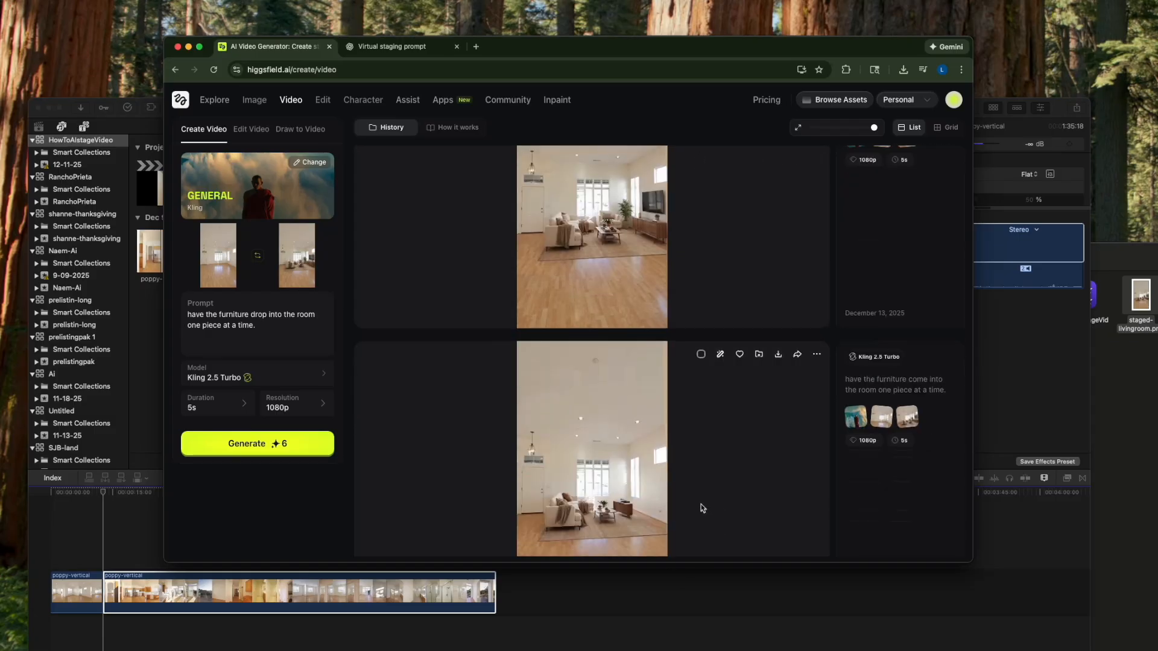
{"action": "scroll", "coordinate": [703, 510], "scroll_direction": "down", "scroll_amount": 3}
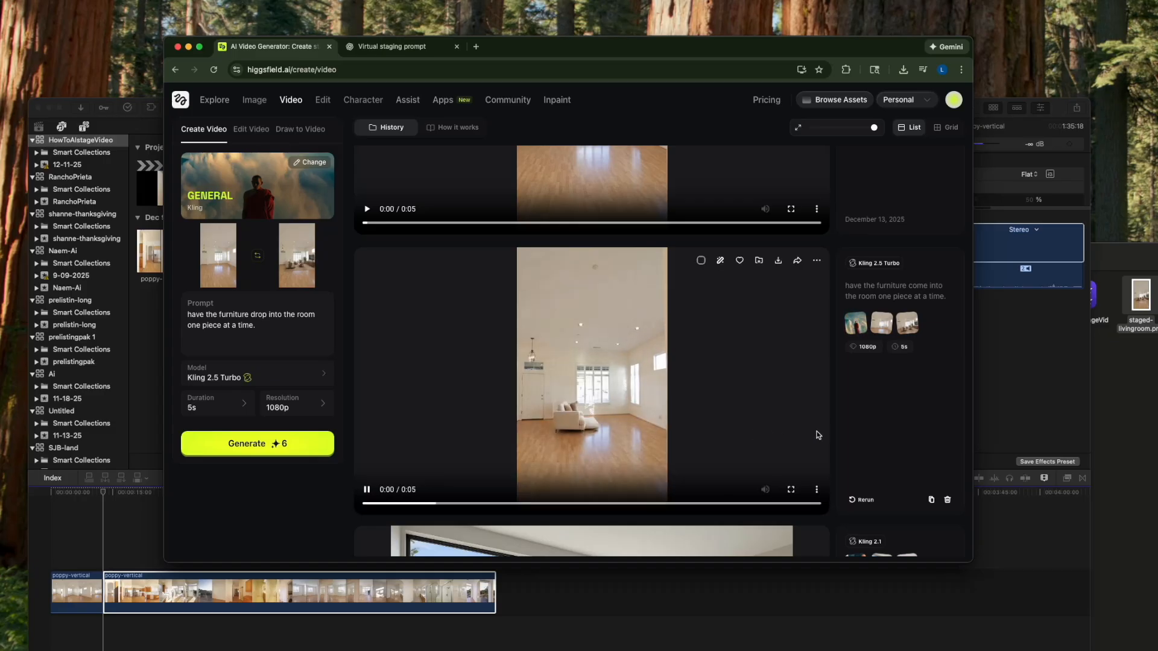
- Download the furniture-drop video into a new folder named "videoclips" inside HowToAIstageVideo
{"action": "scroll", "coordinate": [754, 434], "scroll_direction": "down", "scroll_amount": 3}
{"action": "left_click", "coordinate": [779, 163]}
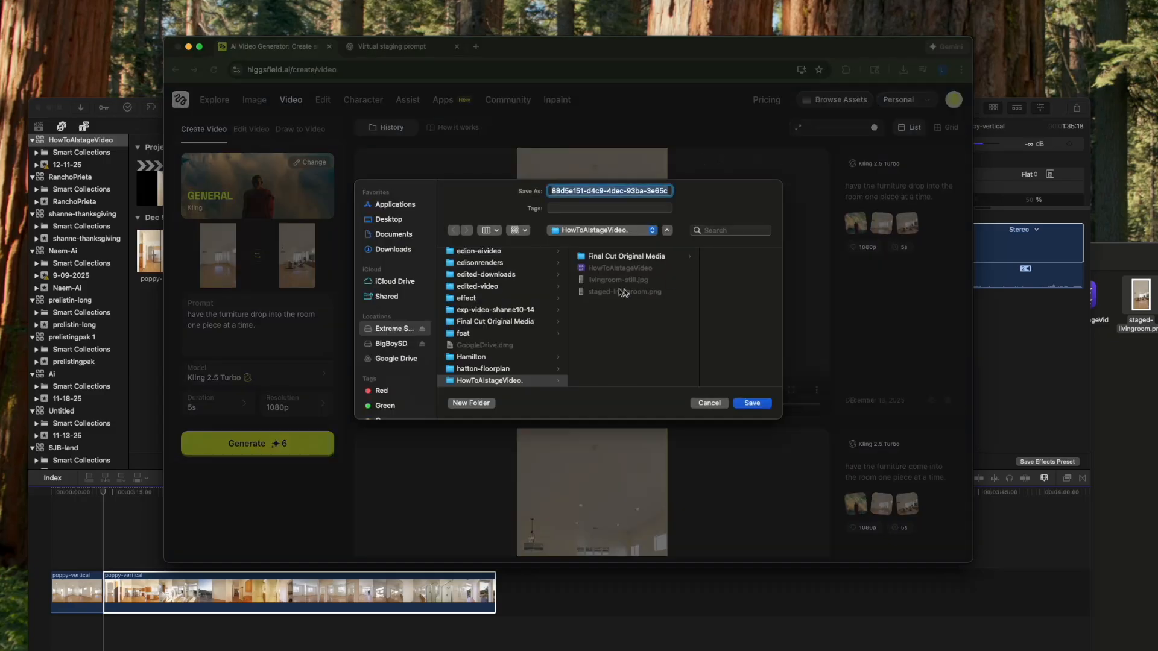
{"action": "left_click", "coordinate": [479, 403]}
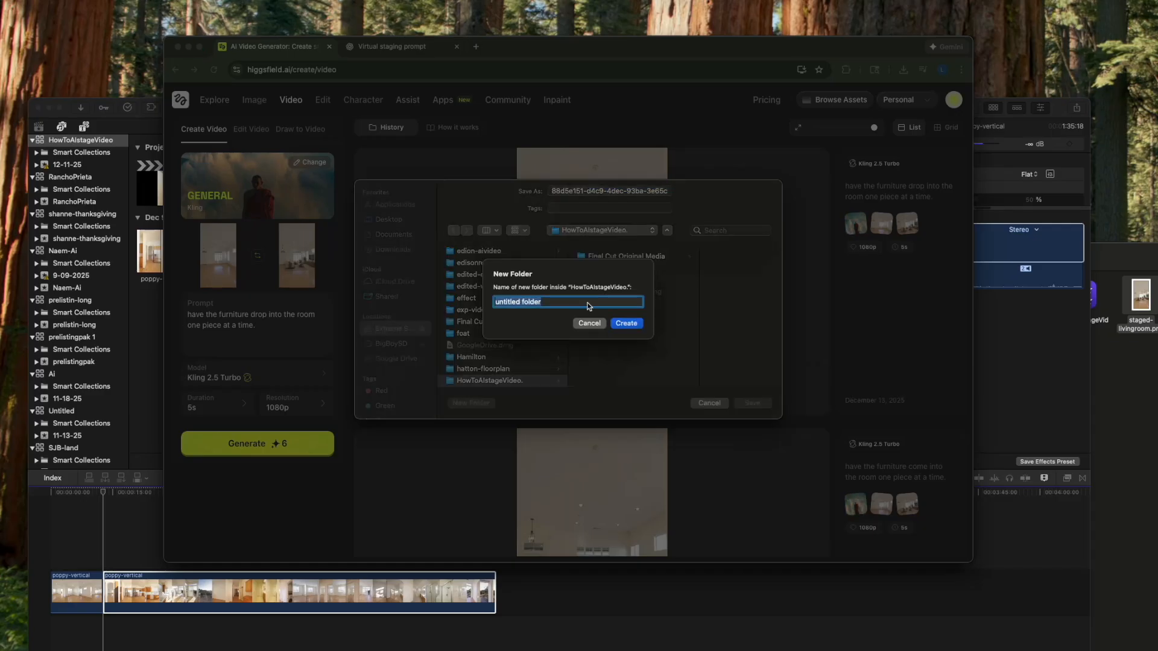
{"action": "type", "text": "videoclips"}
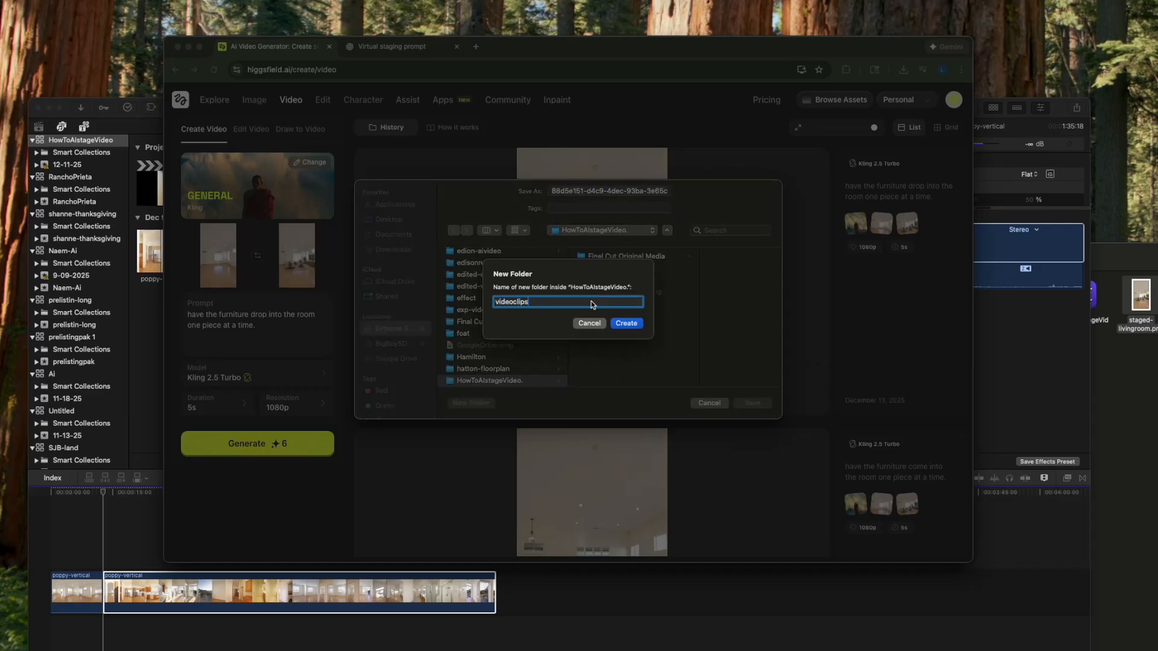
{"action": "key", "text": "Return"}
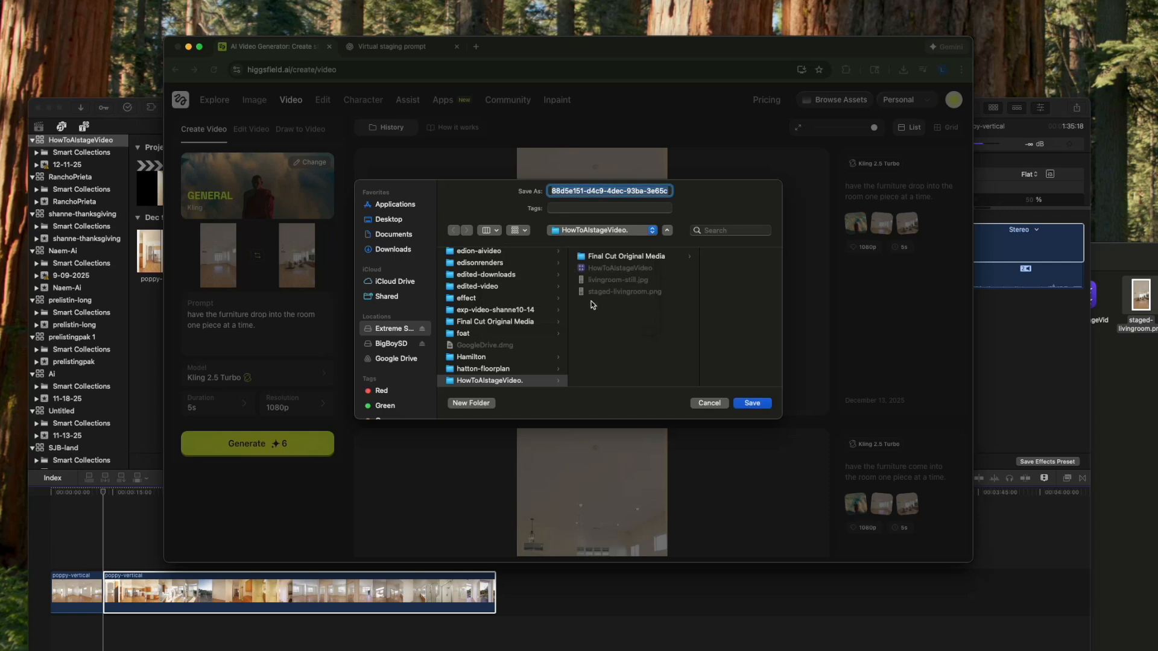
{"action": "left_click", "coordinate": [752, 404]}
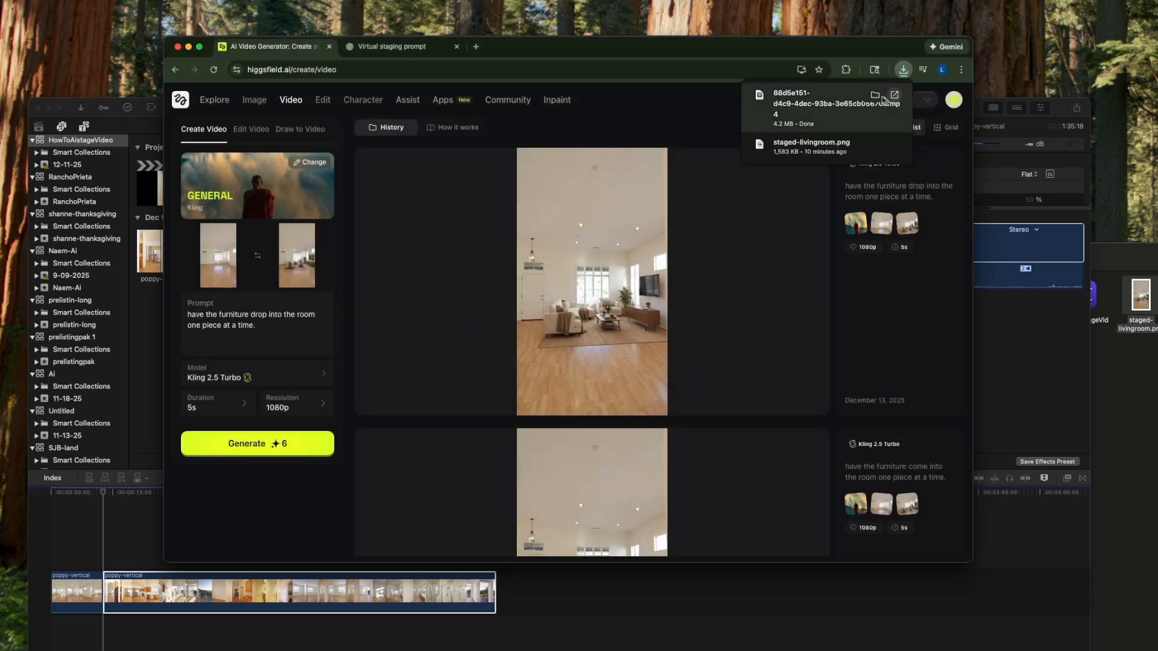
- Show the downloaded video in Finder and rename it livingroom1.mp4
{"action": "left_click", "coordinate": [875, 94]}
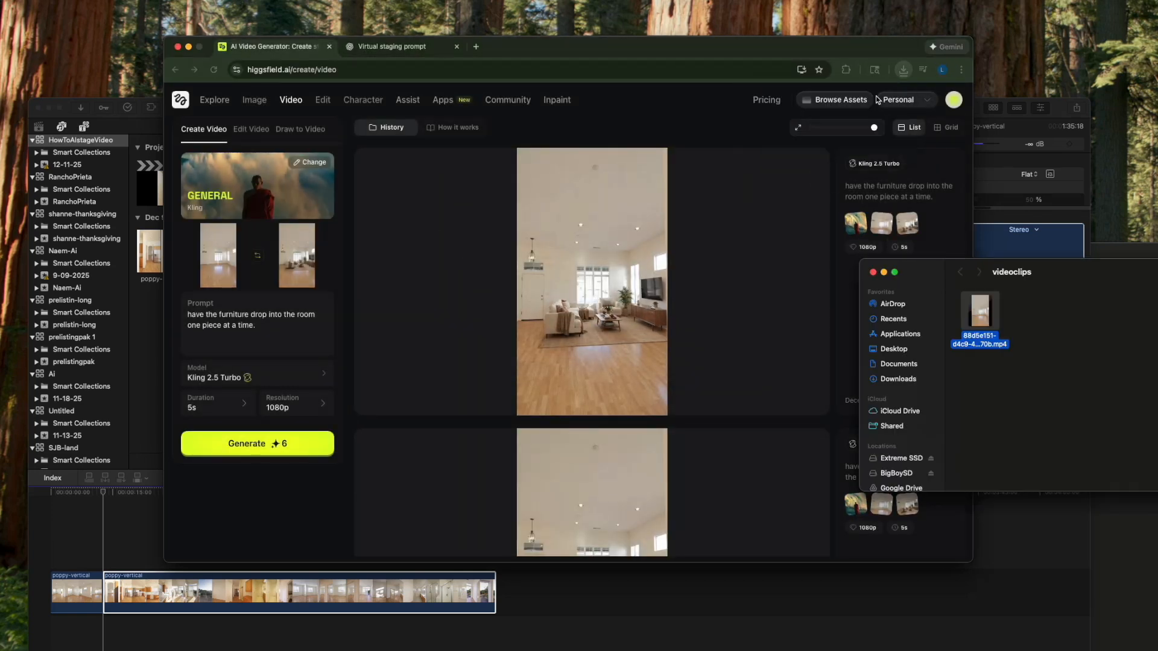
{"action": "left_click", "coordinate": [980, 343]}
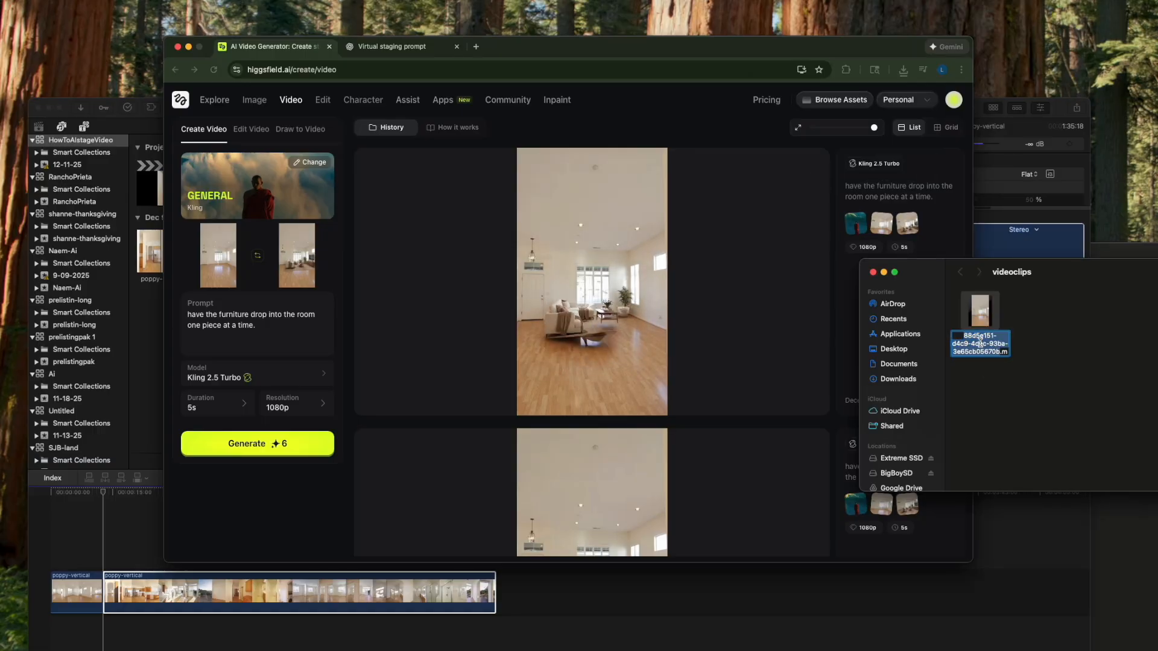
{"action": "type", "text": "livin"}
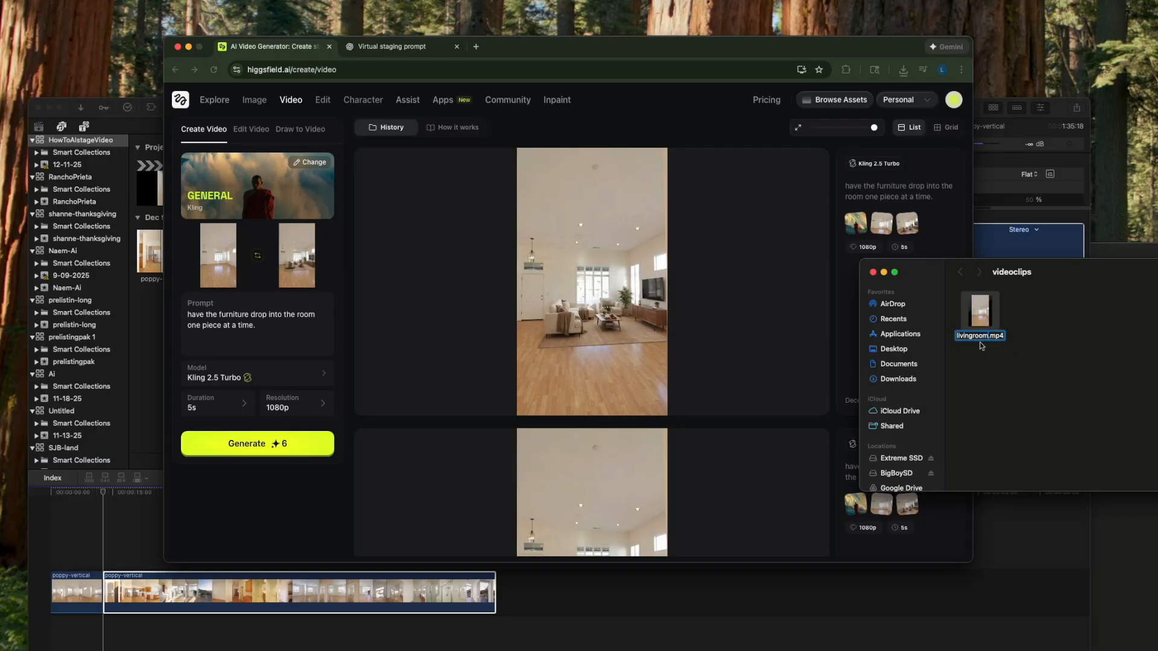
{"action": "type", "text": "groom1"}
{"action": "key", "text": "Return"}
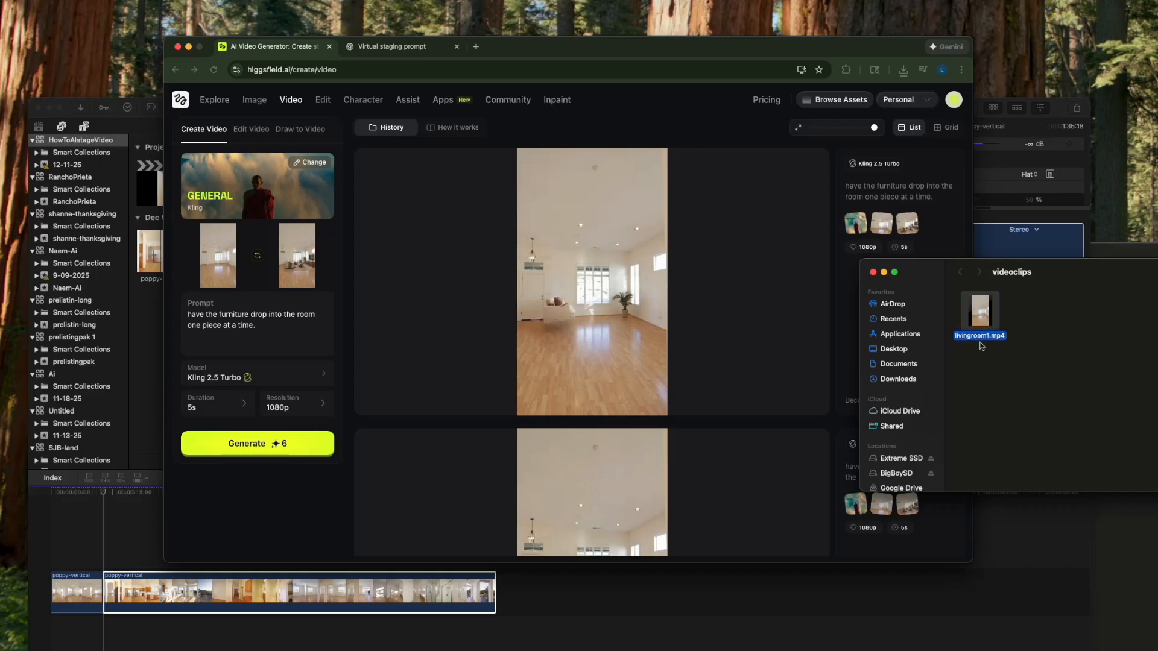
- Switch to Final Cut Pro, insert livingroom1.mp4 between the two poppy-vertical clips at 12:19, and play through the edit
{"action": "left_click", "coordinate": [1012, 535]}
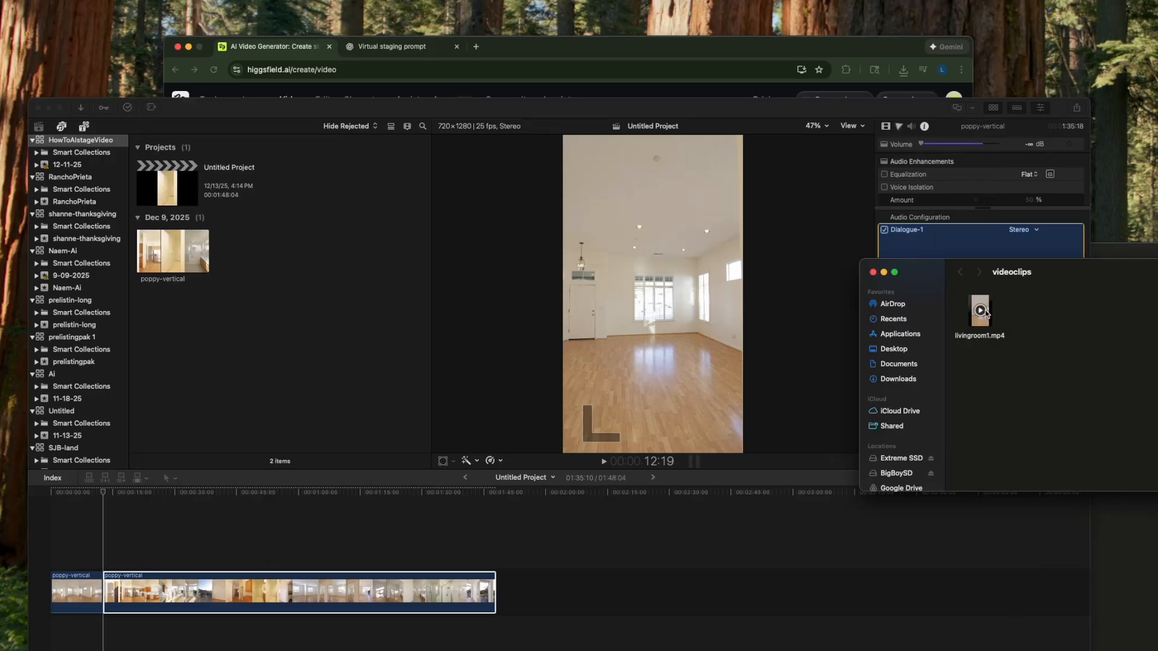
{"action": "left_click_drag", "start_coordinate": [950, 333], "coordinate": [107, 559]}
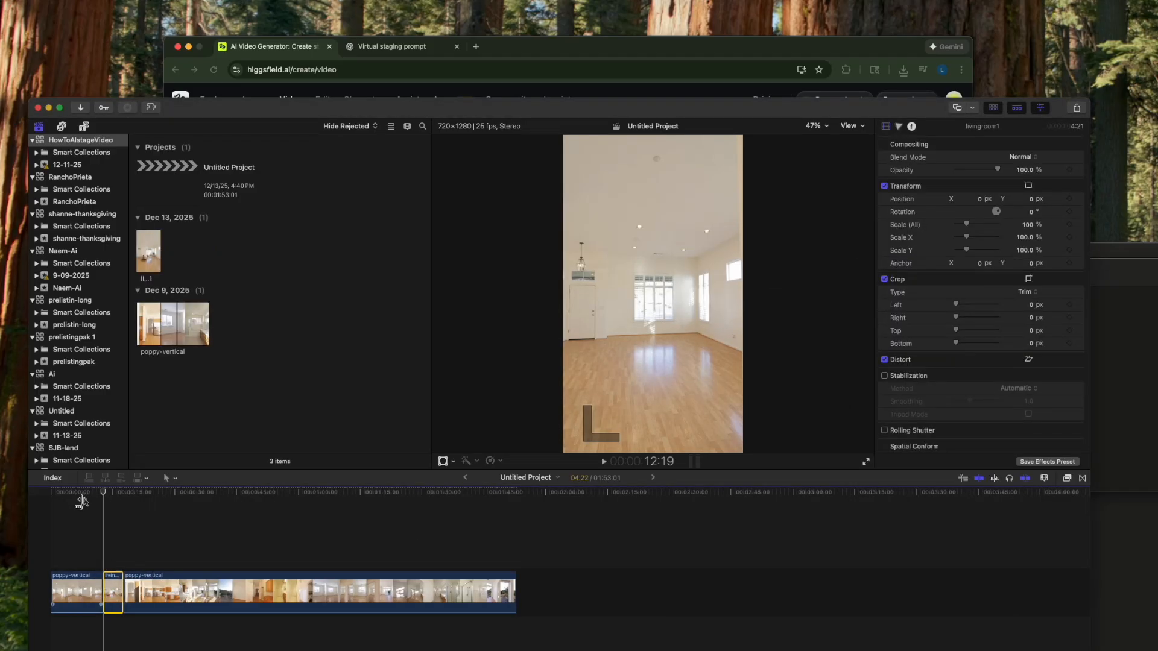
{"action": "left_click", "coordinate": [89, 494]}
{"action": "key", "text": "space"}
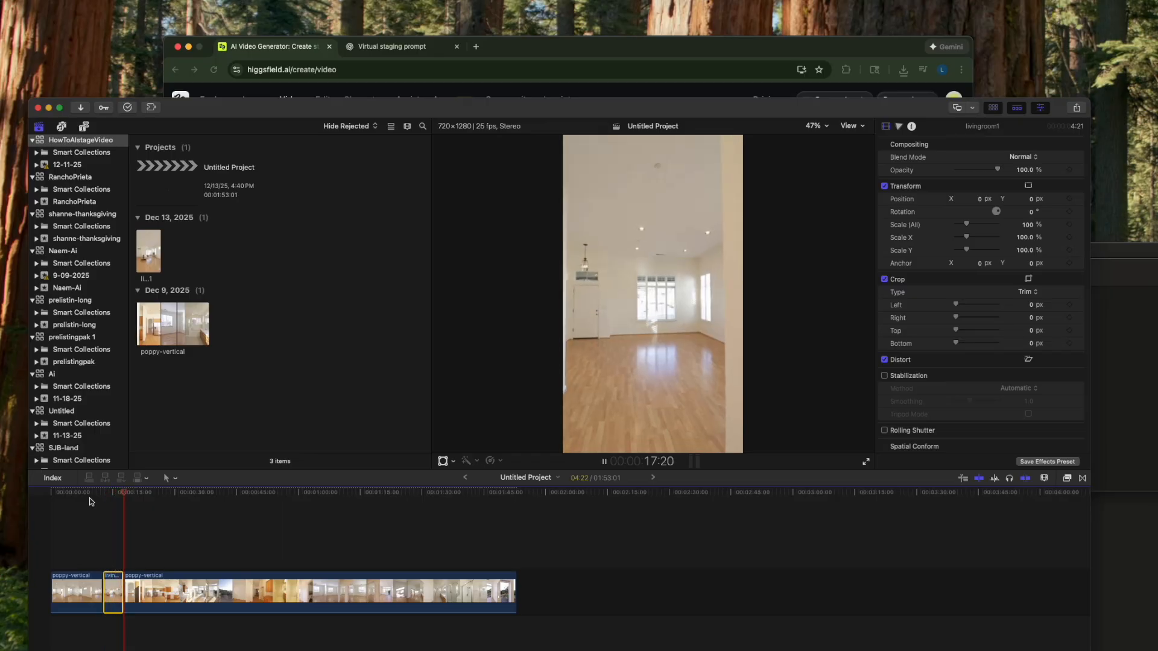
{"action": "key", "text": "space"}
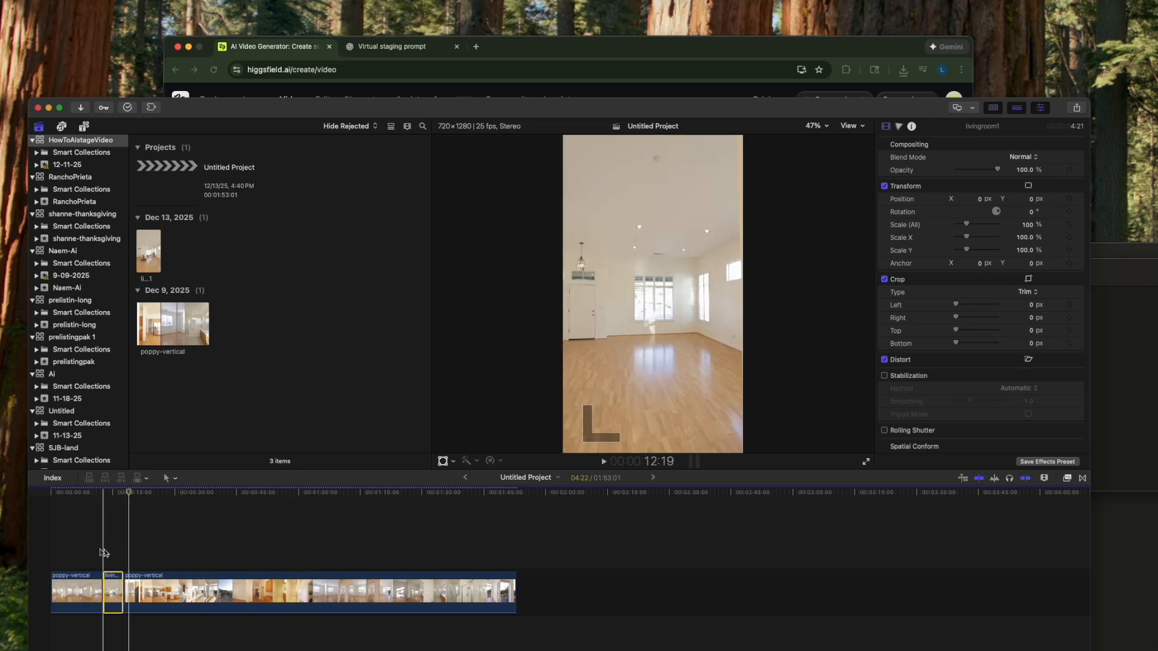
- Raise the editor window, enlarge the timeline around the livingroom1 clip, and play the transitions into and out of it
{"action": "left_click_drag", "start_coordinate": [287, 97], "coordinate": [290, 50]}
{"action": "left_click", "coordinate": [100, 459]}
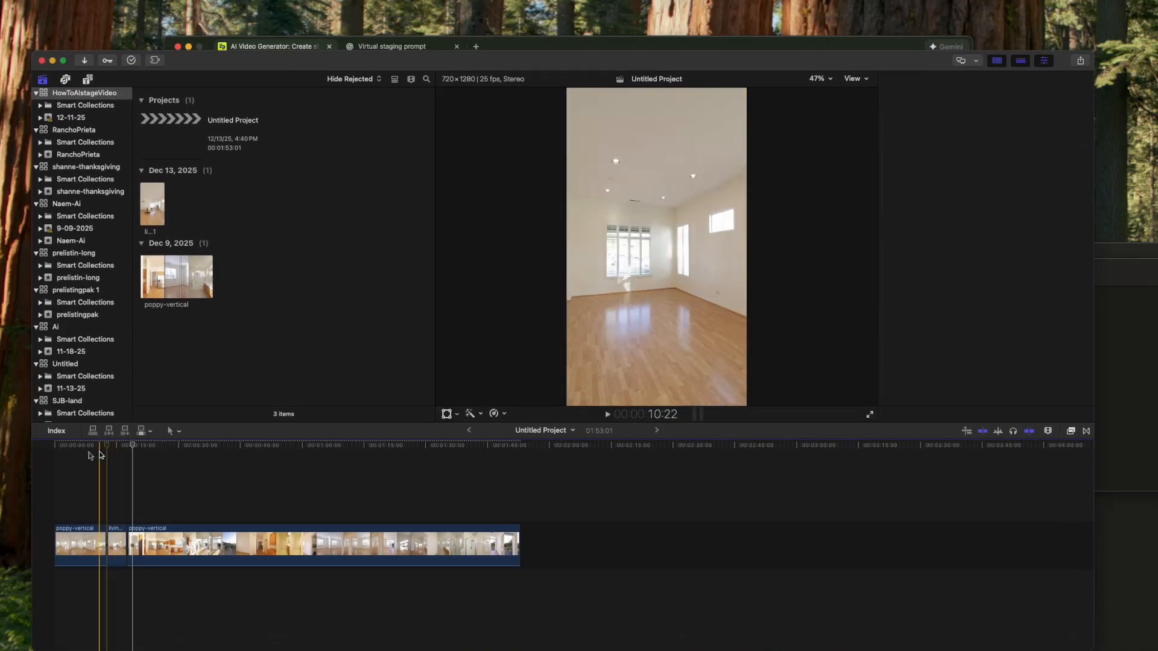
{"action": "key", "text": "super+equal"}
{"action": "key", "text": "super+equal"}
{"action": "key", "text": "super+equal"}
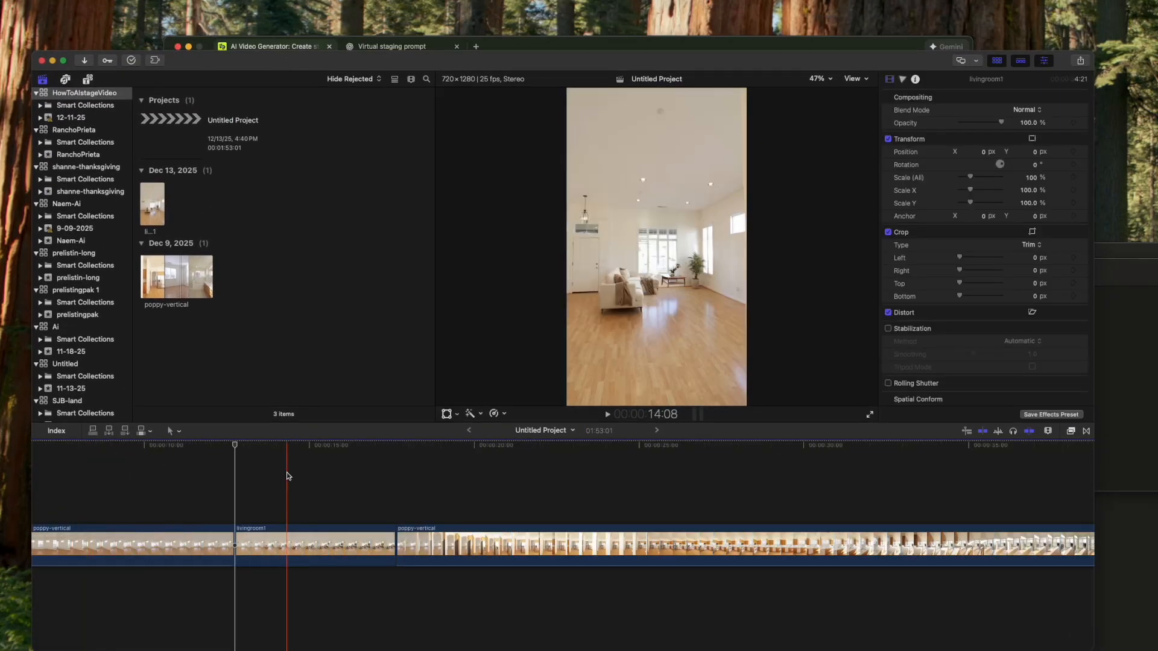
{"action": "key", "text": "space"}
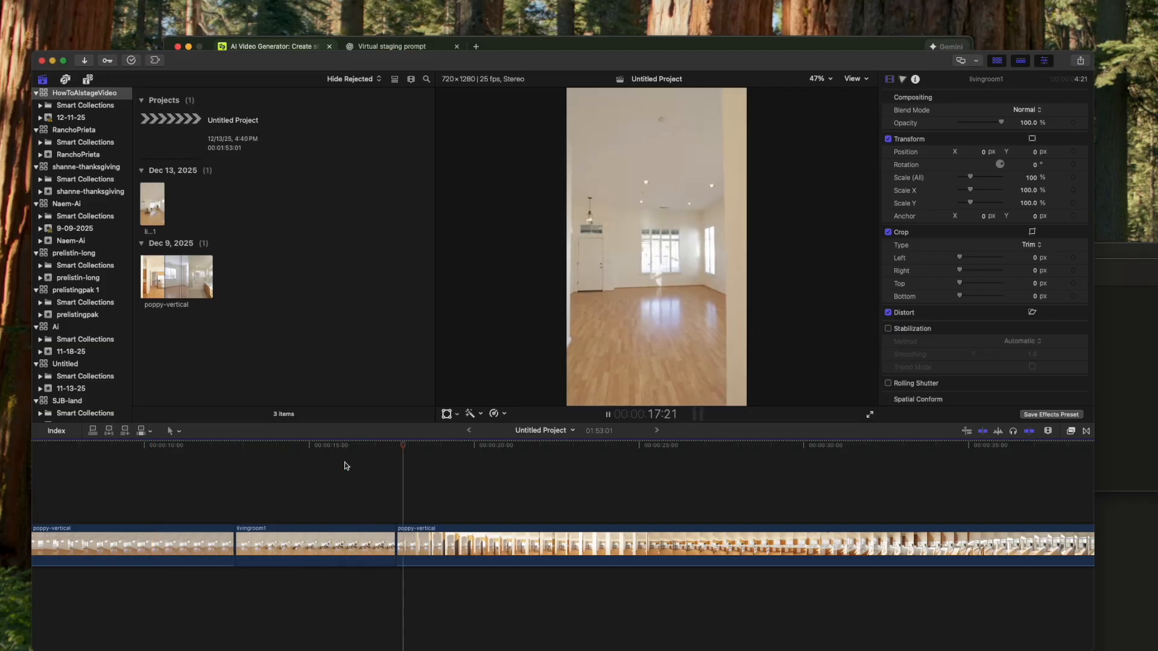
{"action": "key", "text": "space"}
{"action": "key", "text": "space"}
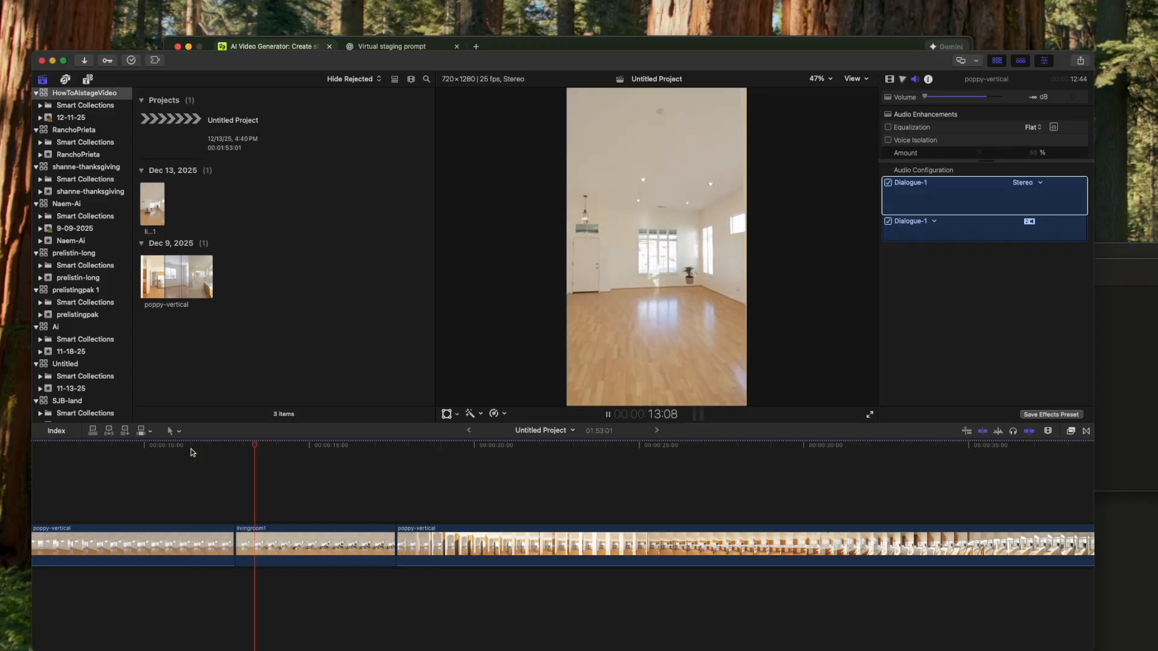
{"action": "key", "text": "space"}
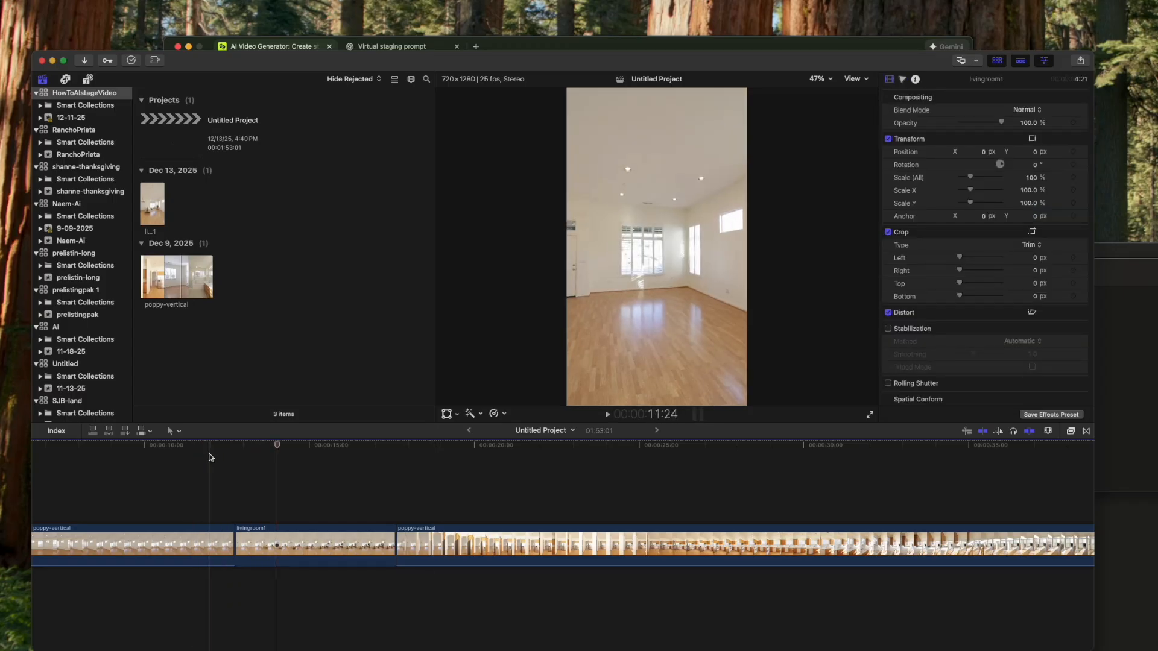
- Split the livingroom1 clip at 13:04 and delete its opening section
{"action": "left_click", "coordinate": [210, 457]}
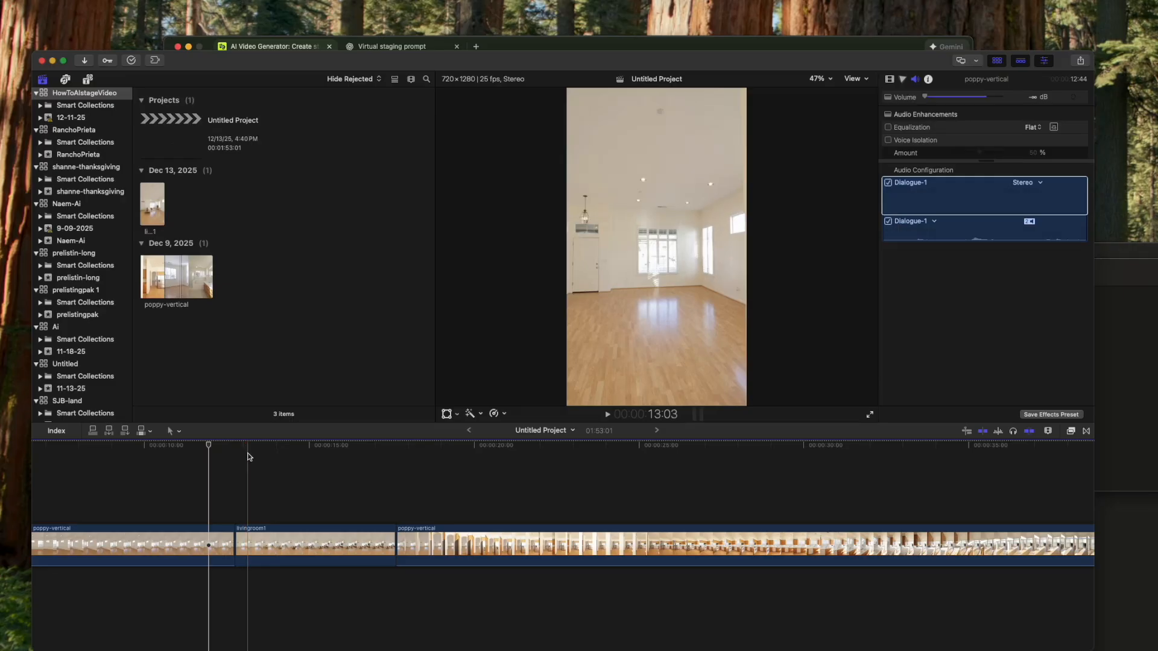
{"action": "left_click", "coordinate": [248, 456]}
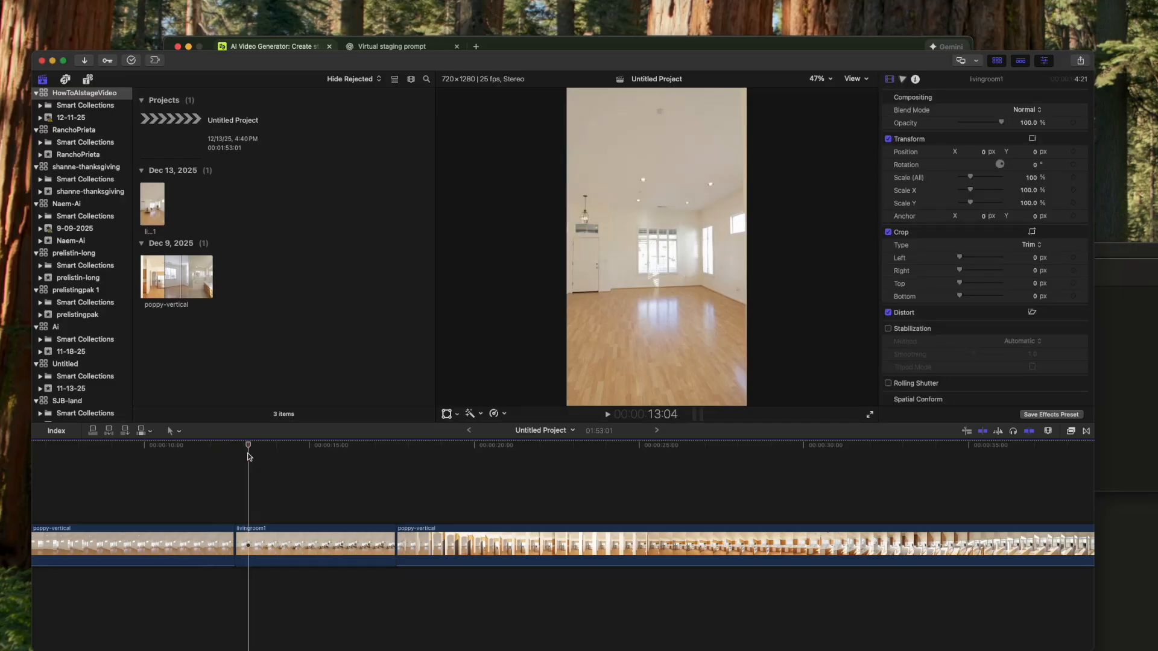
{"action": "left_click", "coordinate": [246, 537]}
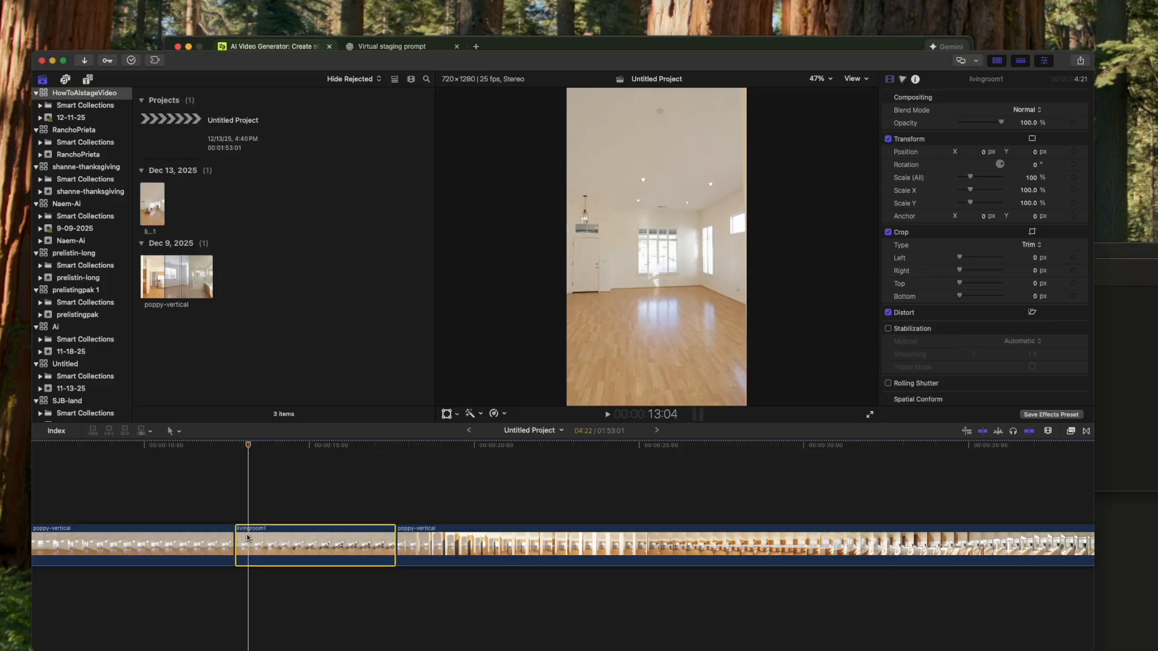
{"action": "key", "text": "Left"}
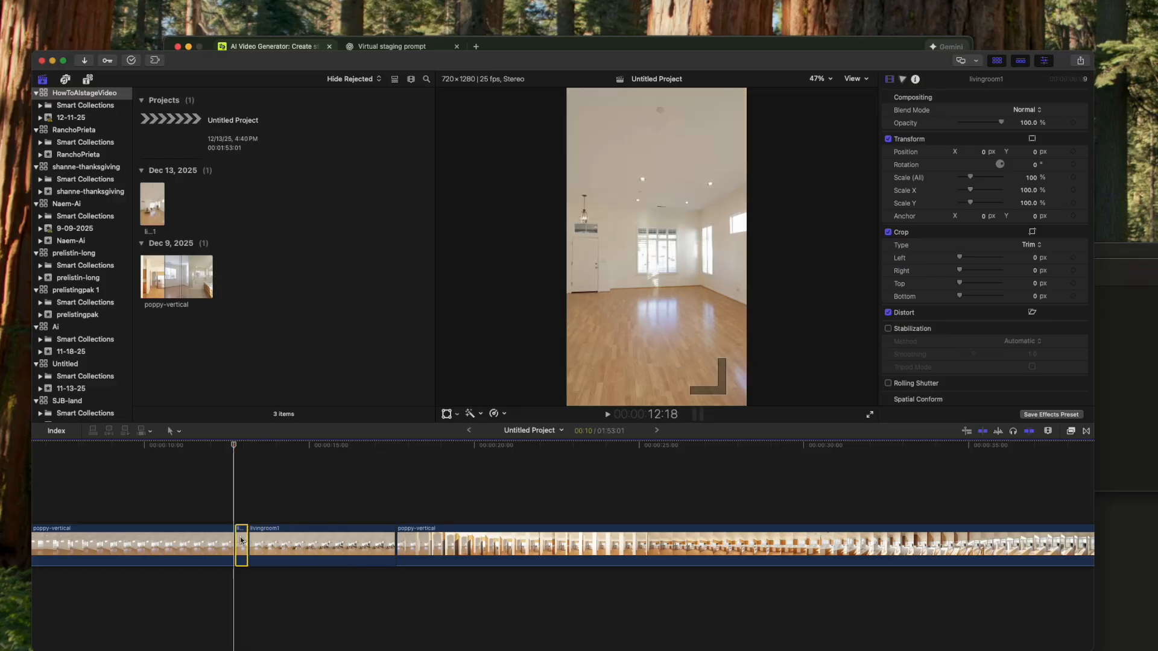
{"action": "key", "text": "Delete"}
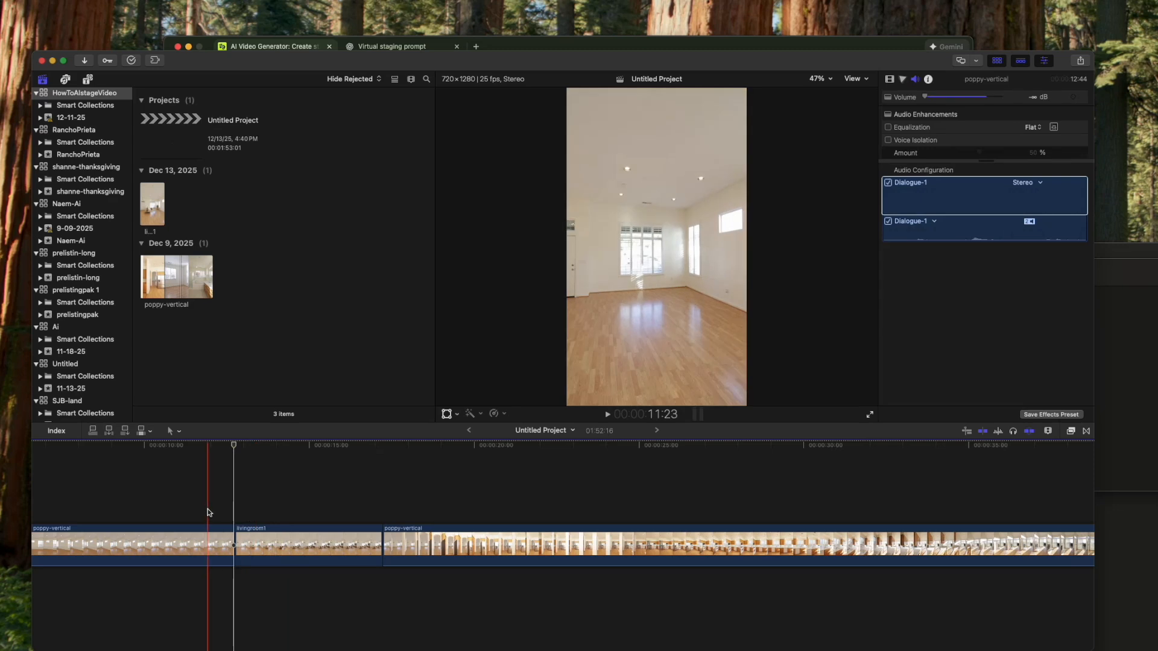
- Play back the shortened transition, and cut the end off livingroom1 from 16:13 onward
{"action": "key", "text": "space"}
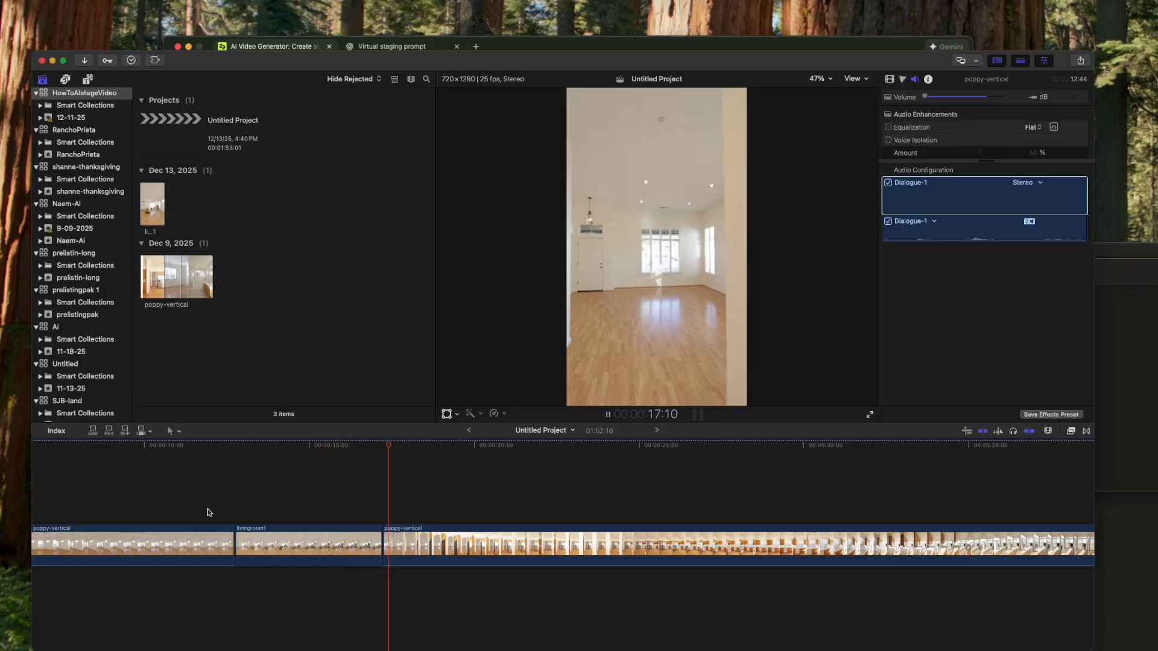
{"action": "key", "text": "space"}
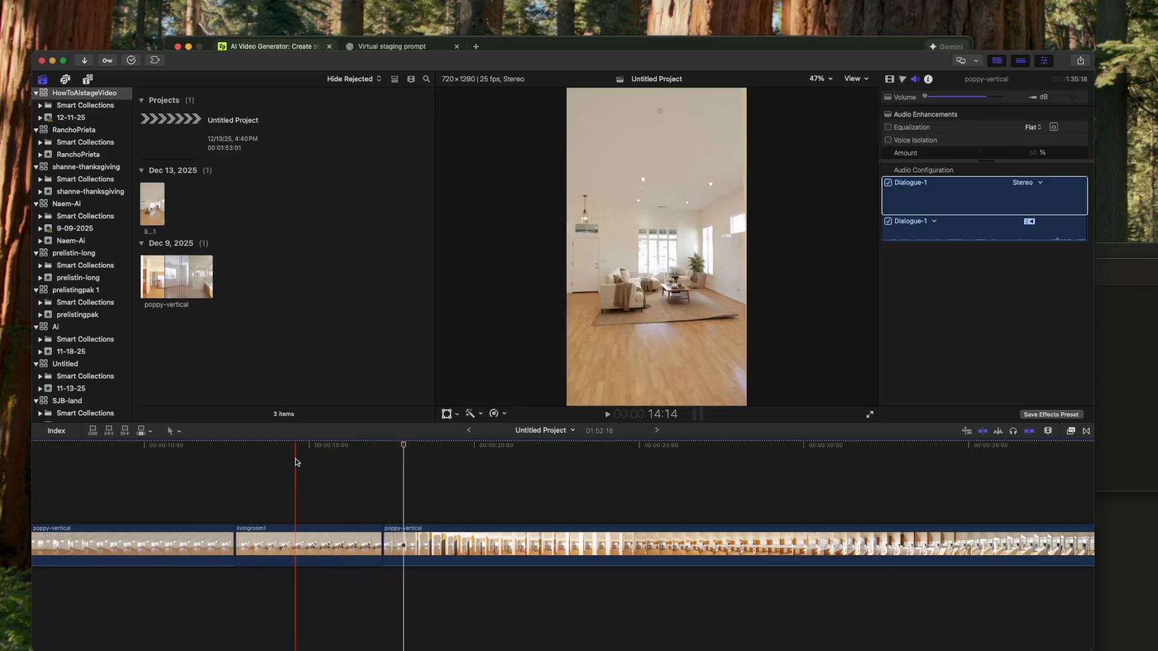
{"action": "key", "text": "space"}
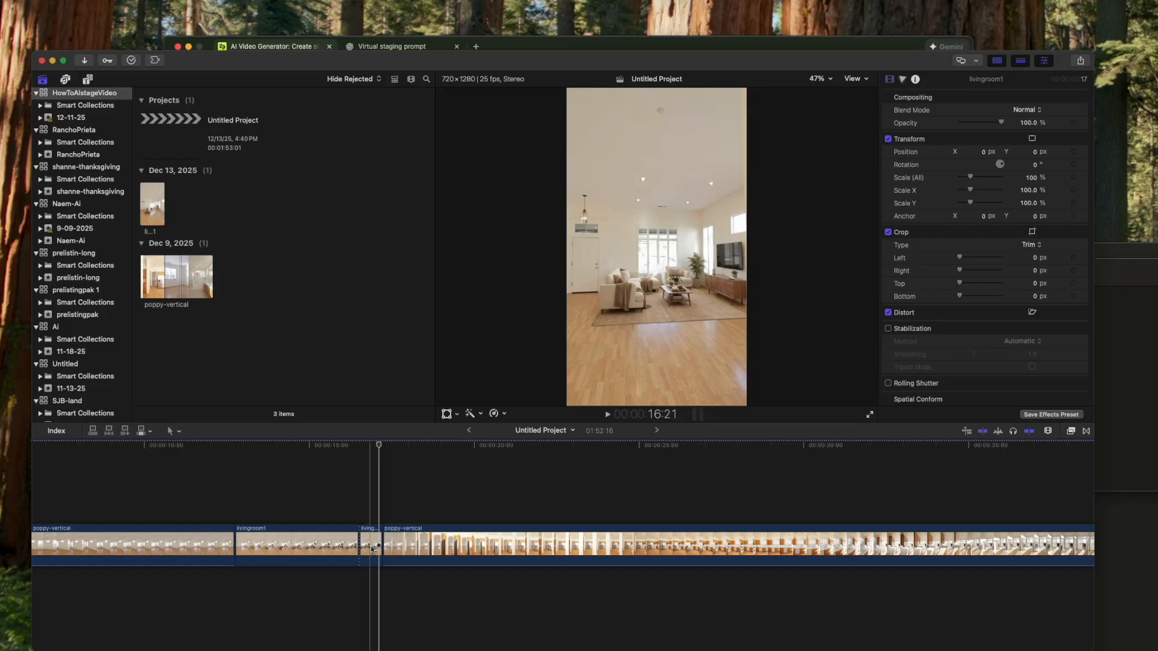
{"action": "key", "text": "Delete"}
- Duplicate the trimmed livingroom1 clip directly after itself, and reverse the duplicate so the furniture leaves the room
{"action": "left_click", "coordinate": [316, 543]}
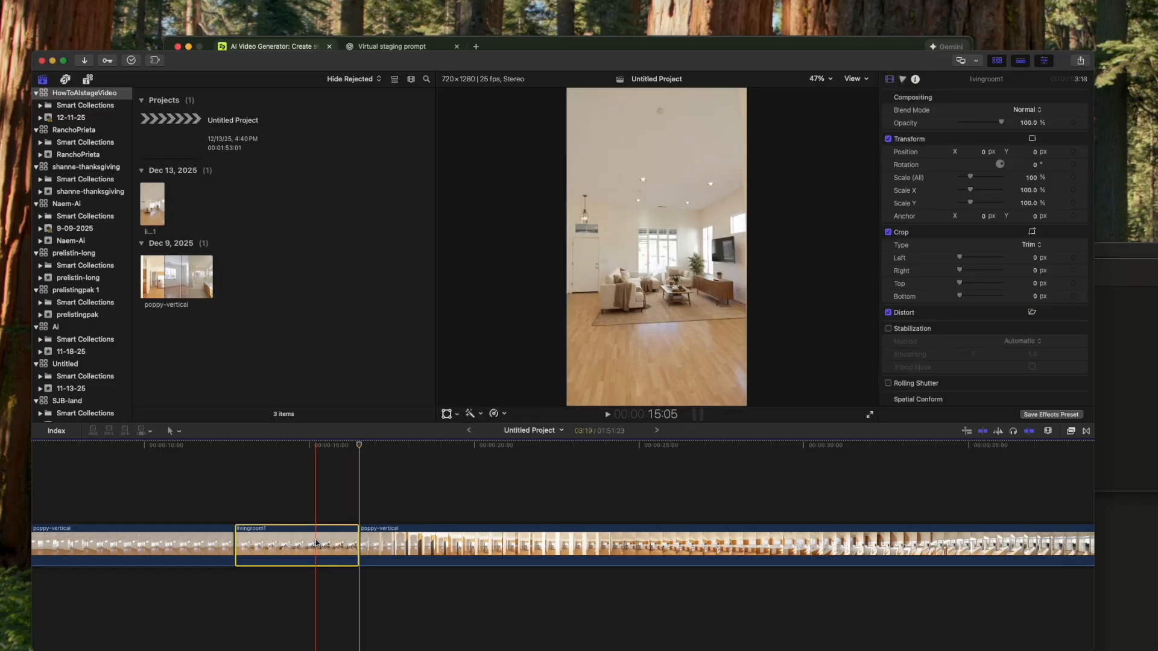
{"action": "left_click_drag", "start_coordinate": [320, 543], "coordinate": [446, 543]}
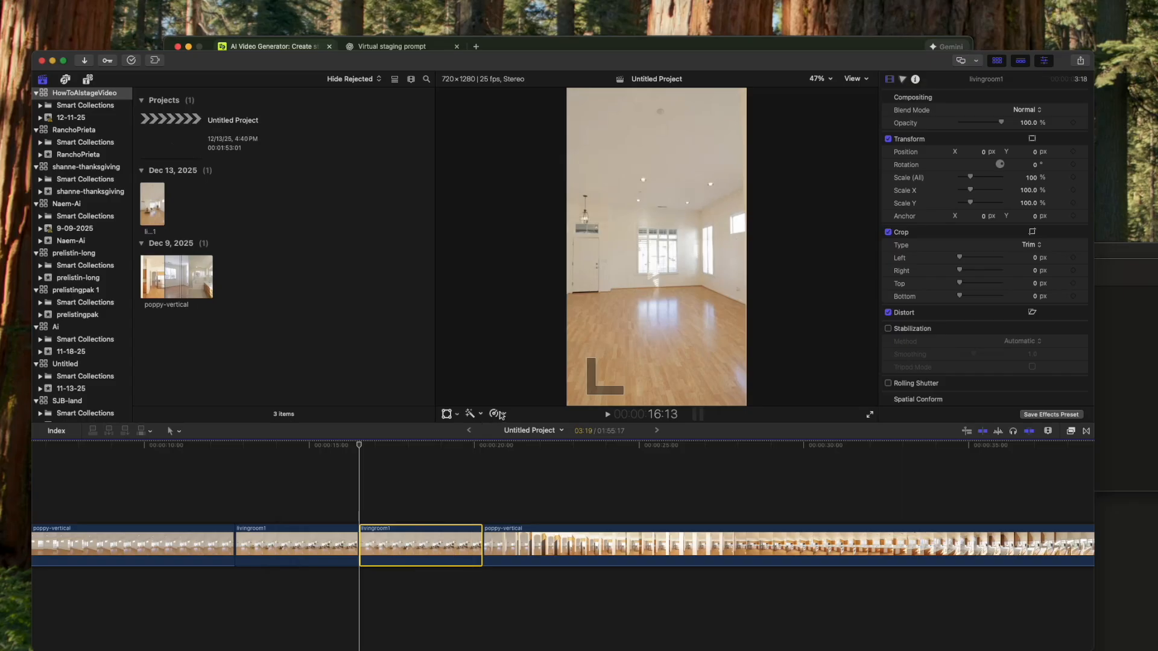
{"action": "left_click", "coordinate": [498, 414]}
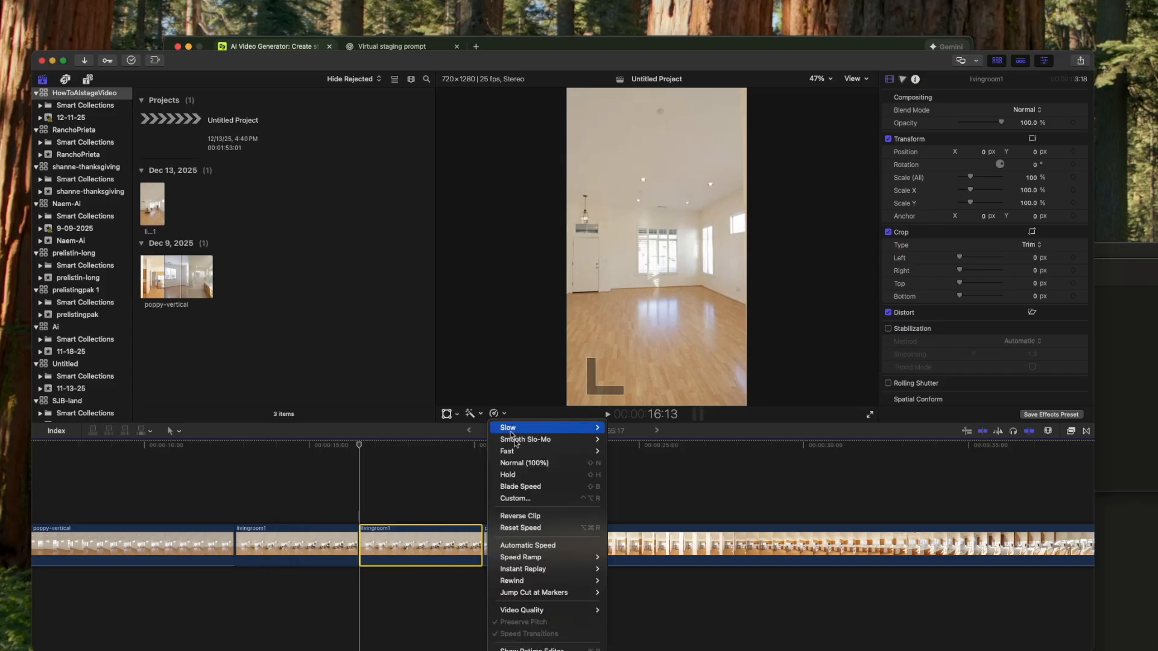
{"action": "left_click", "coordinate": [563, 516]}
{"action": "key", "text": "space"}
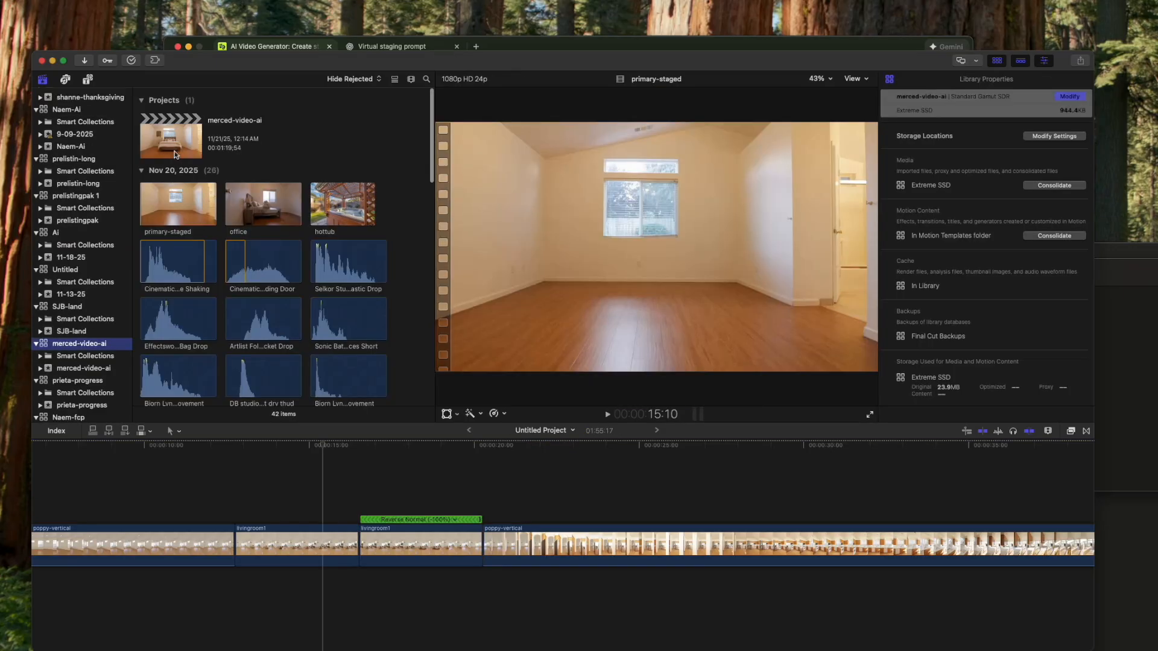
- Open the merced-video-ai project, raise the editor window, and extend its lower edge to examine the sound effects beneath the clips
{"action": "left_click", "coordinate": [177, 151]}
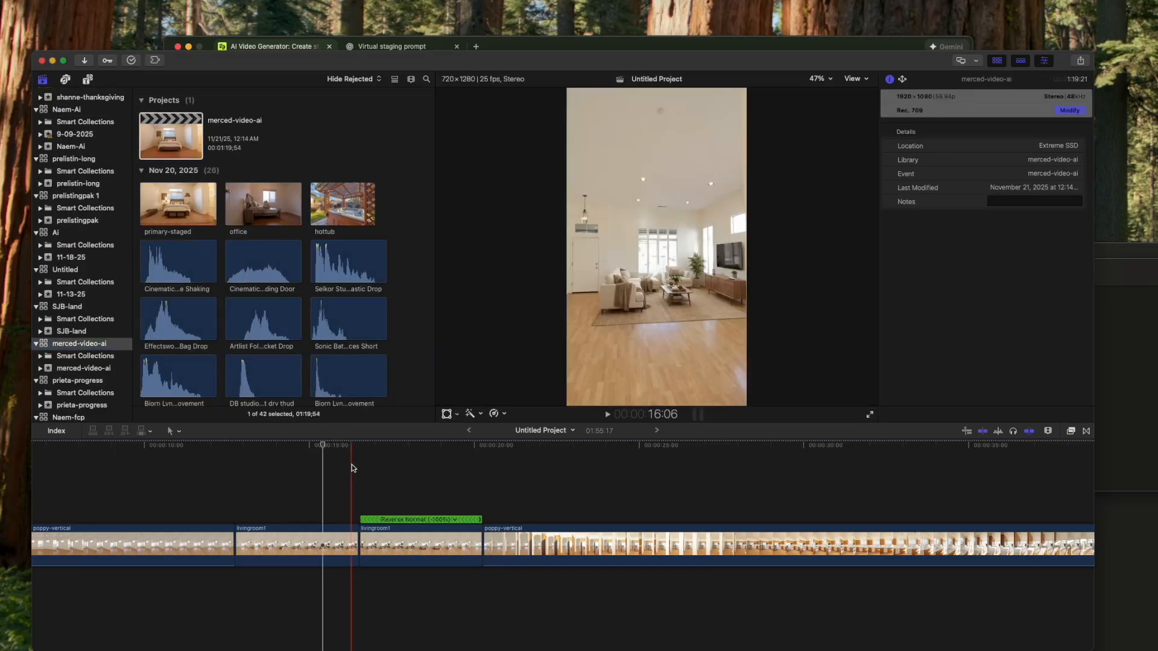
{"action": "double_click", "coordinate": [161, 138]}
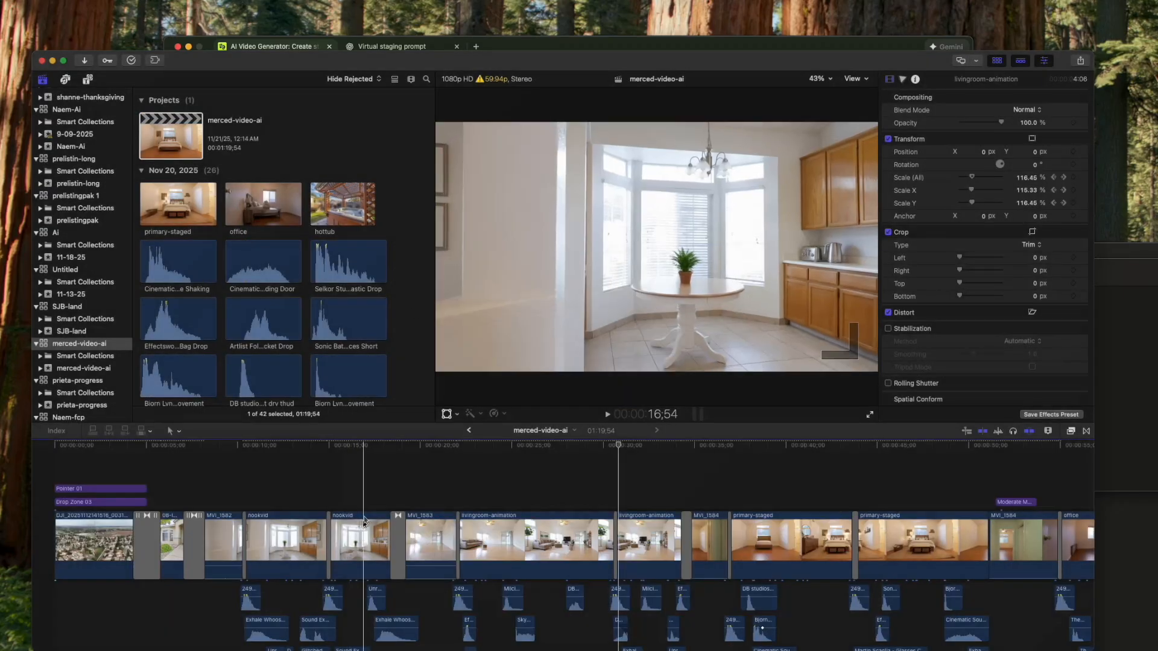
{"action": "scroll", "coordinate": [367, 515], "scroll_direction": "down", "scroll_amount": 3}
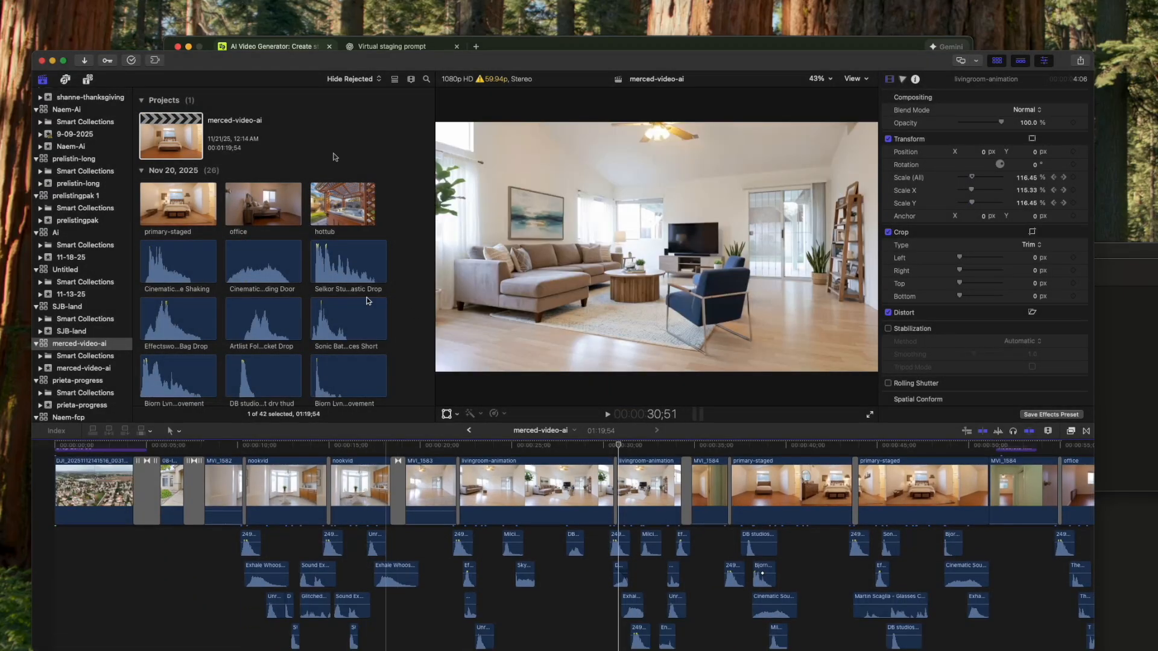
{"action": "left_click_drag", "start_coordinate": [298, 61], "coordinate": [292, 13]}
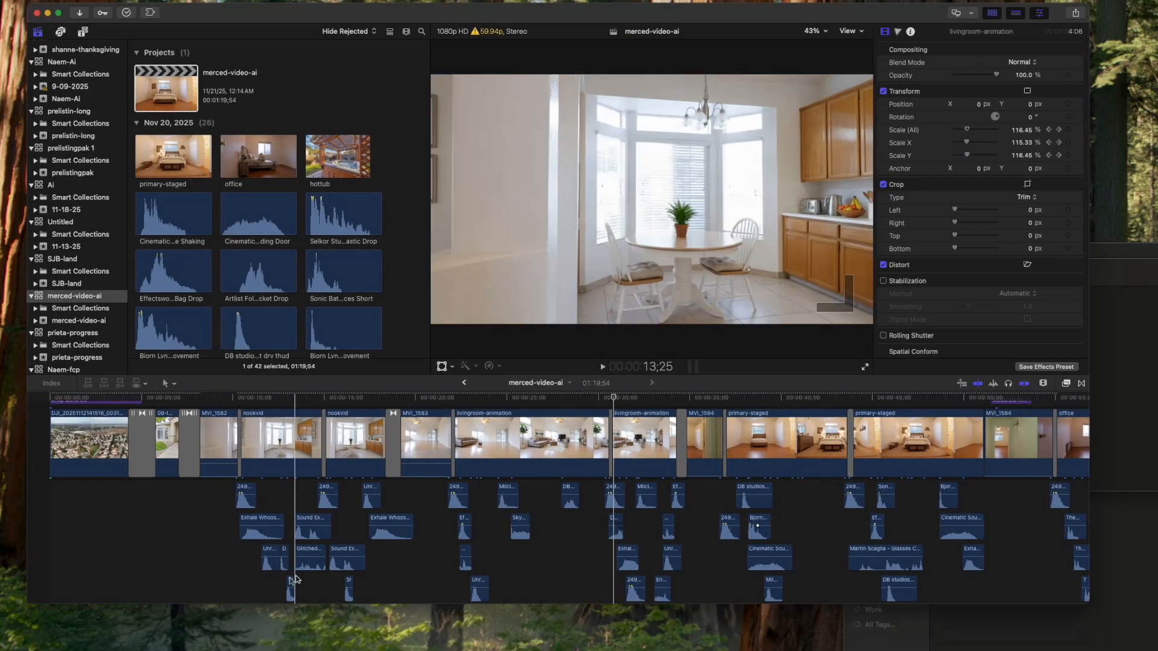
{"action": "left_click_drag", "start_coordinate": [229, 603], "coordinate": [231, 650]}
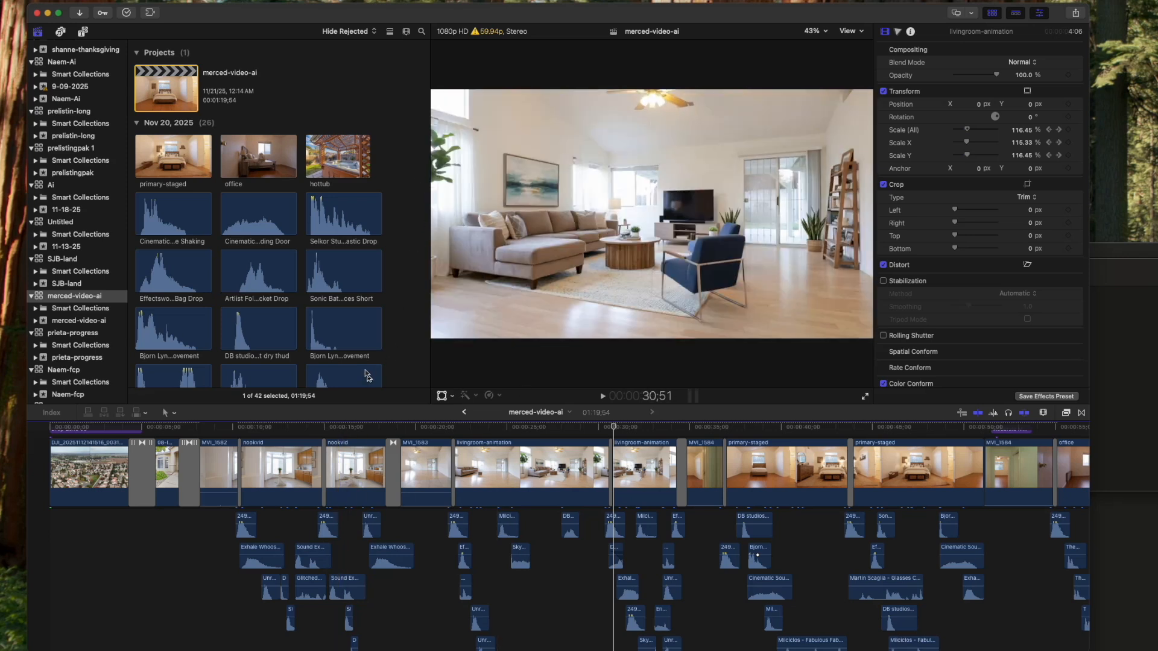
- Play the dining nook staging section of merced-video-ai, and preview the household door sound effects among its media
{"action": "key", "text": "space"}
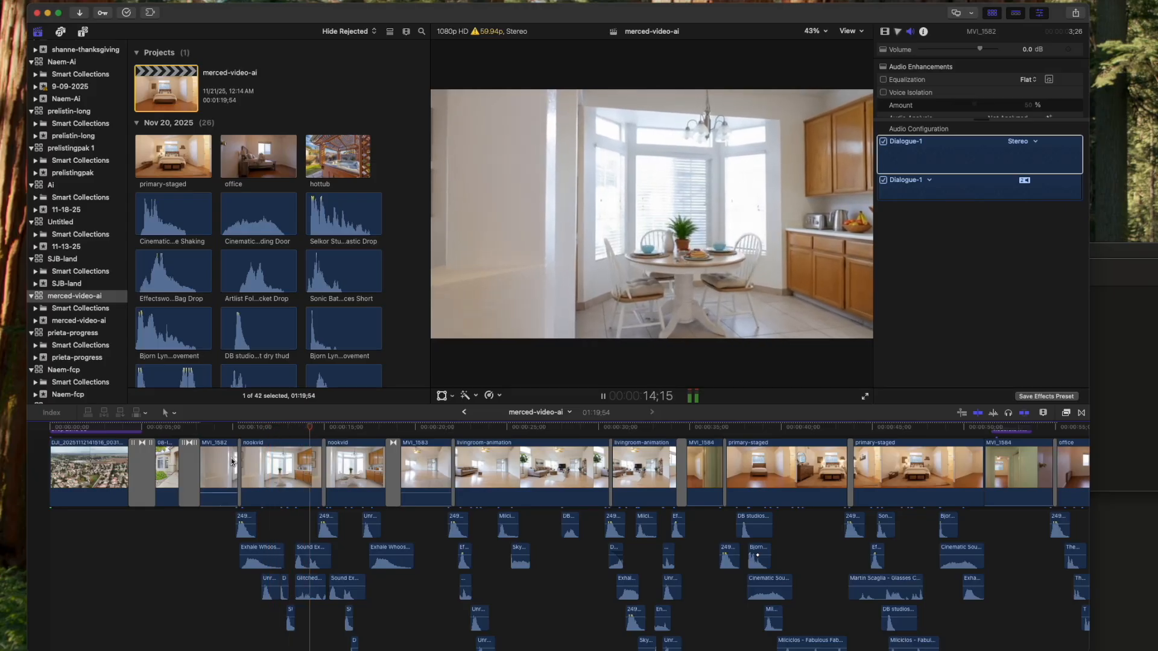
{"action": "key", "text": "space"}
{"action": "left_click", "coordinate": [171, 220]}
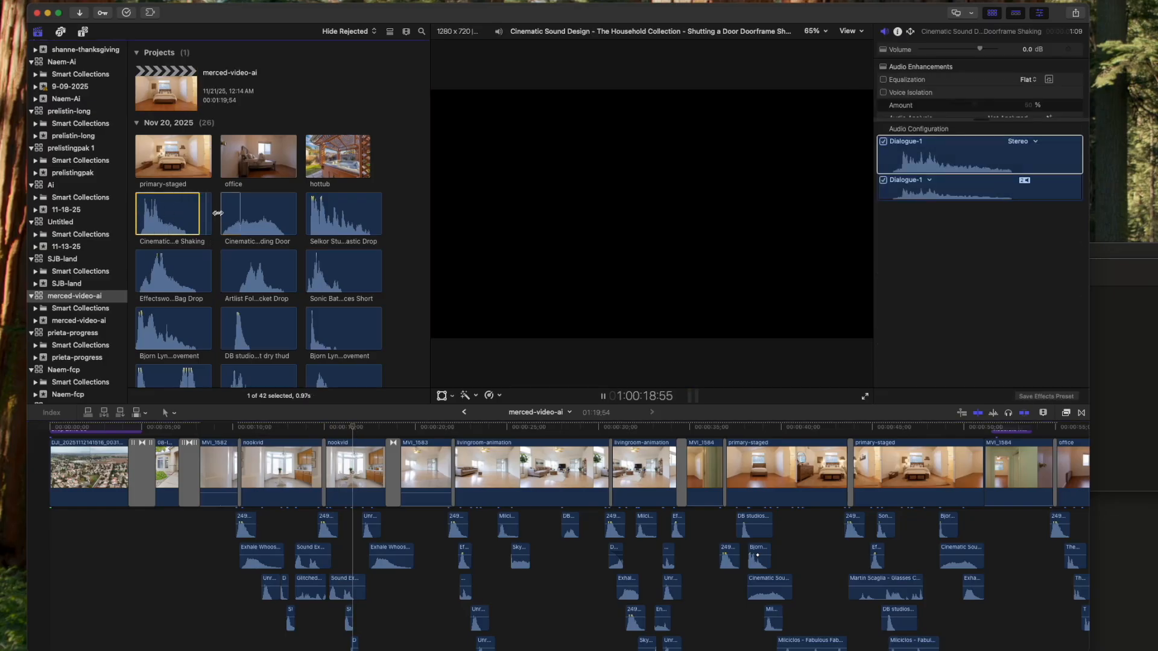
{"action": "left_click", "coordinate": [226, 210]}
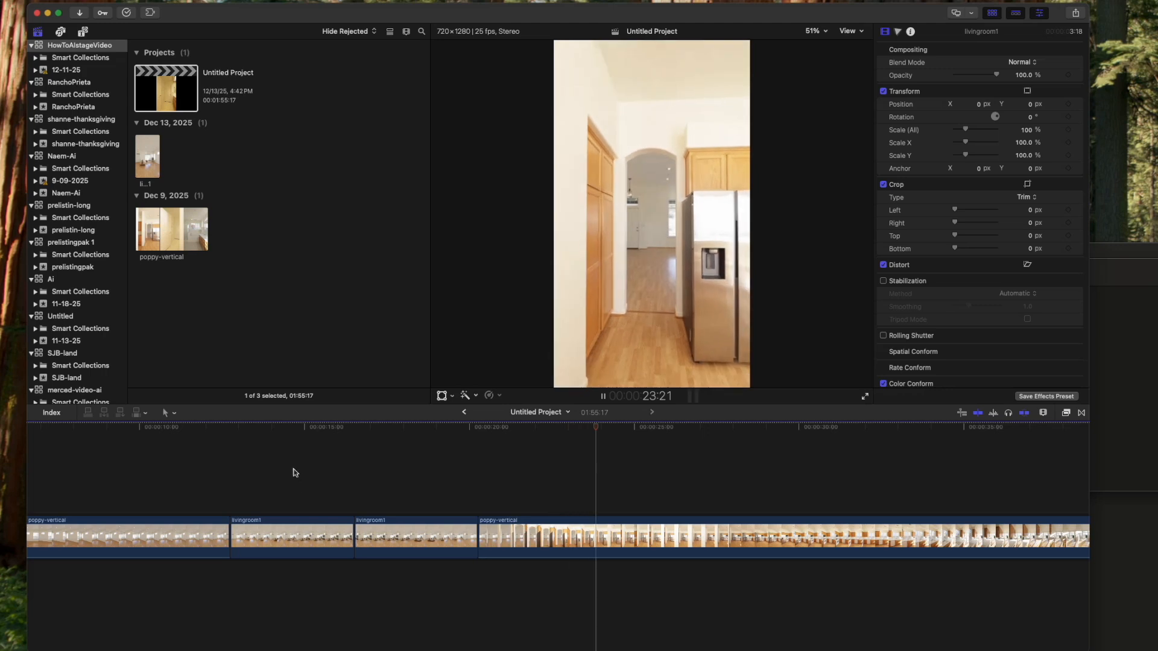
- Play the Untitled Project from the start of the first livingroom1 clip to review the staging and its reversal
{"action": "left_click", "coordinate": [315, 490]}
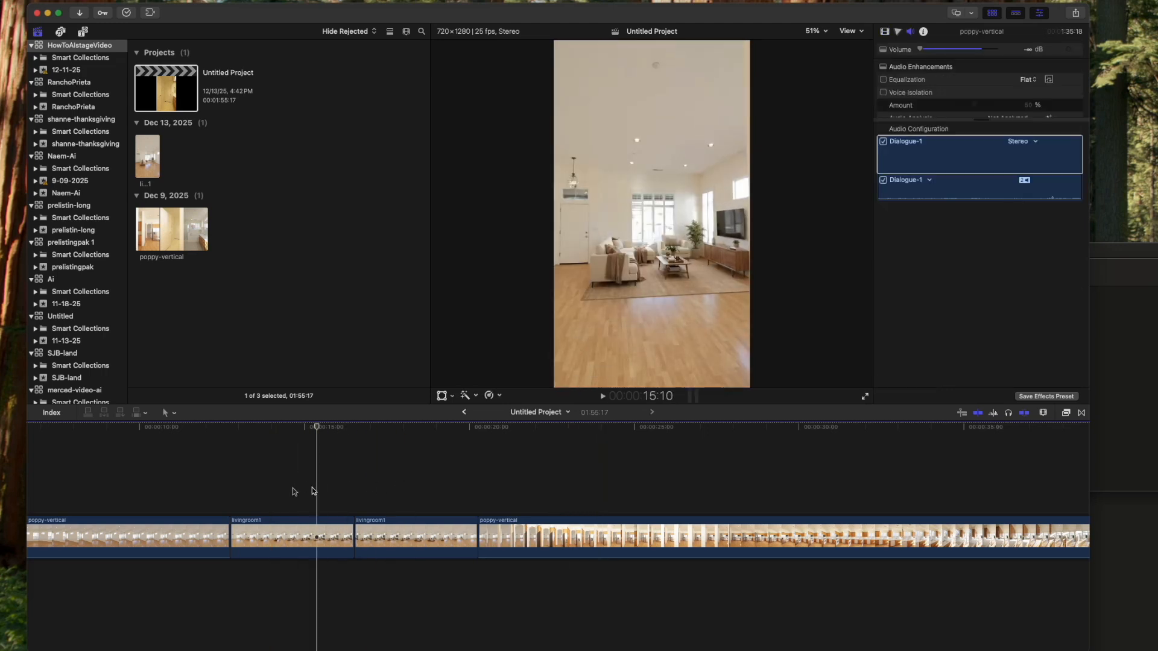
{"action": "left_click", "coordinate": [228, 494]}
{"action": "key", "text": "space"}
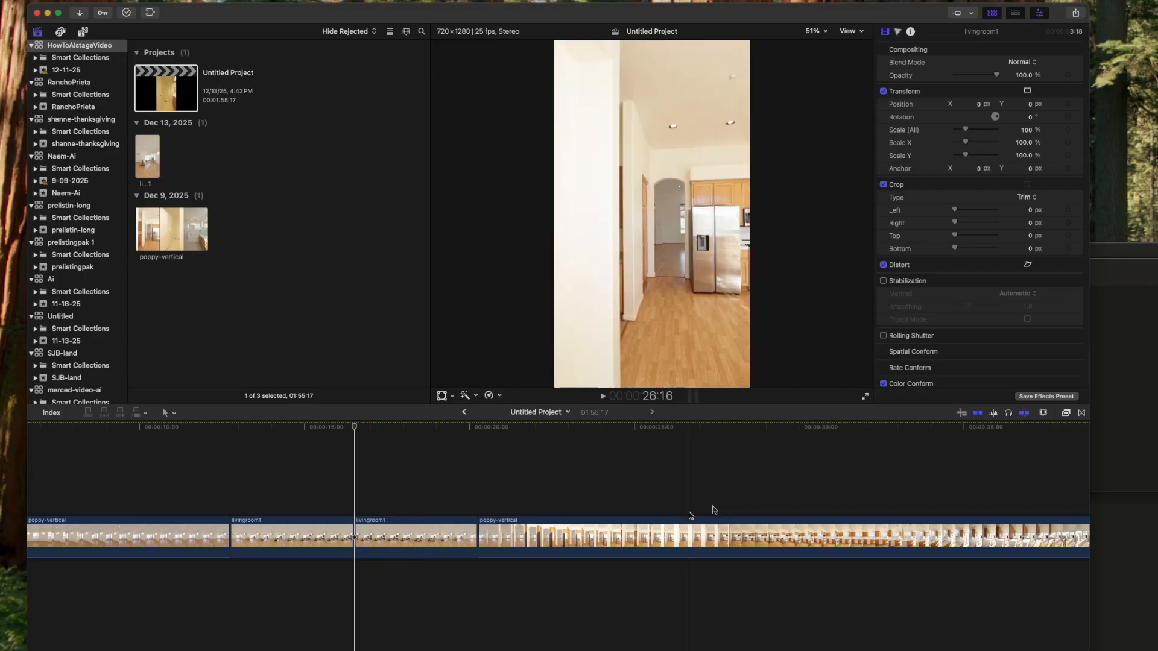
- Move the editor window aside, switch to Higgsfield in the browser, and browse its full Visual Effects gallery for a transition
{"action": "left_click_drag", "start_coordinate": [864, 10], "coordinate": [822, 161]}
{"action": "left_click", "coordinate": [714, 51]}
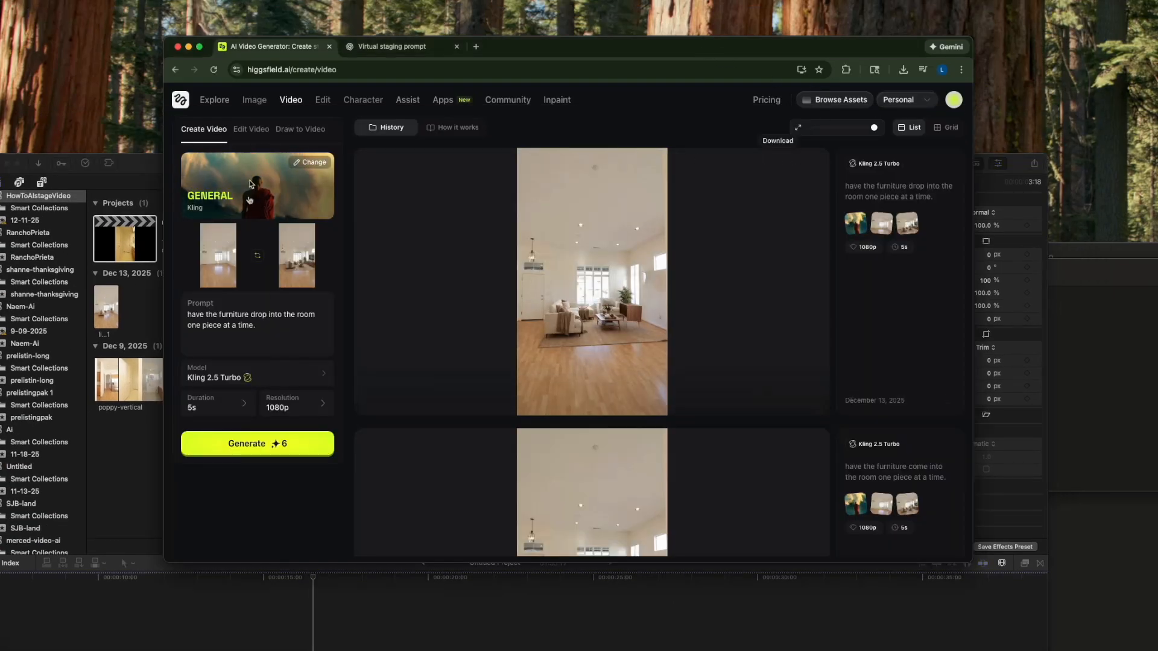
{"action": "left_click", "coordinate": [223, 106]}
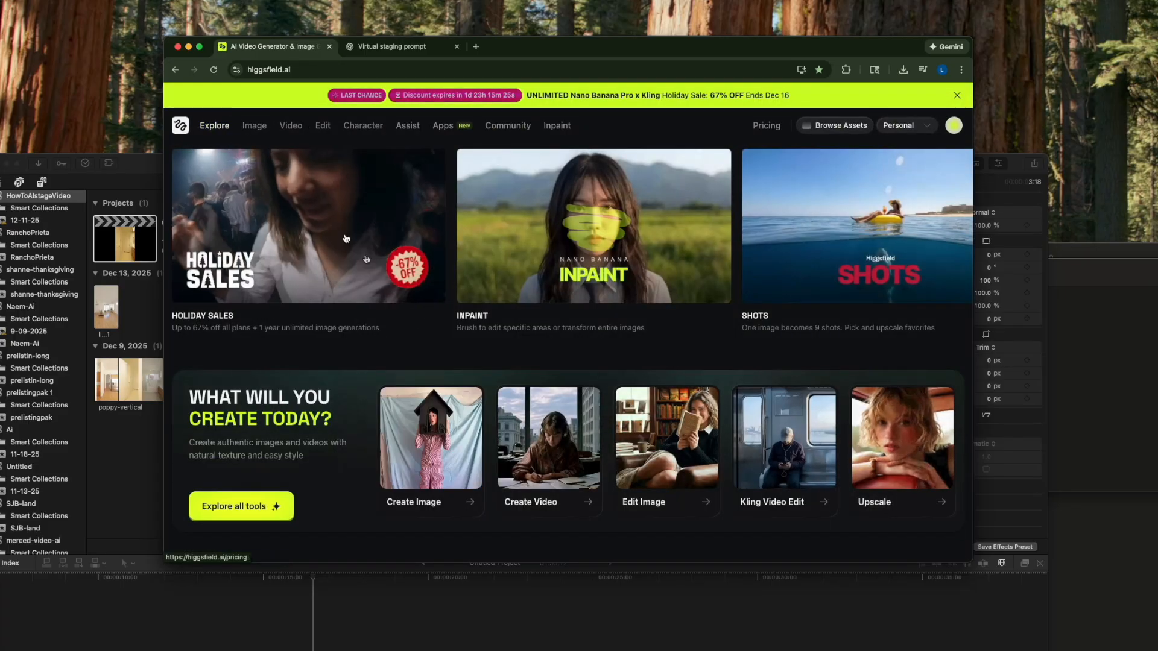
{"action": "scroll", "coordinate": [420, 319], "scroll_direction": "down", "scroll_amount": 10}
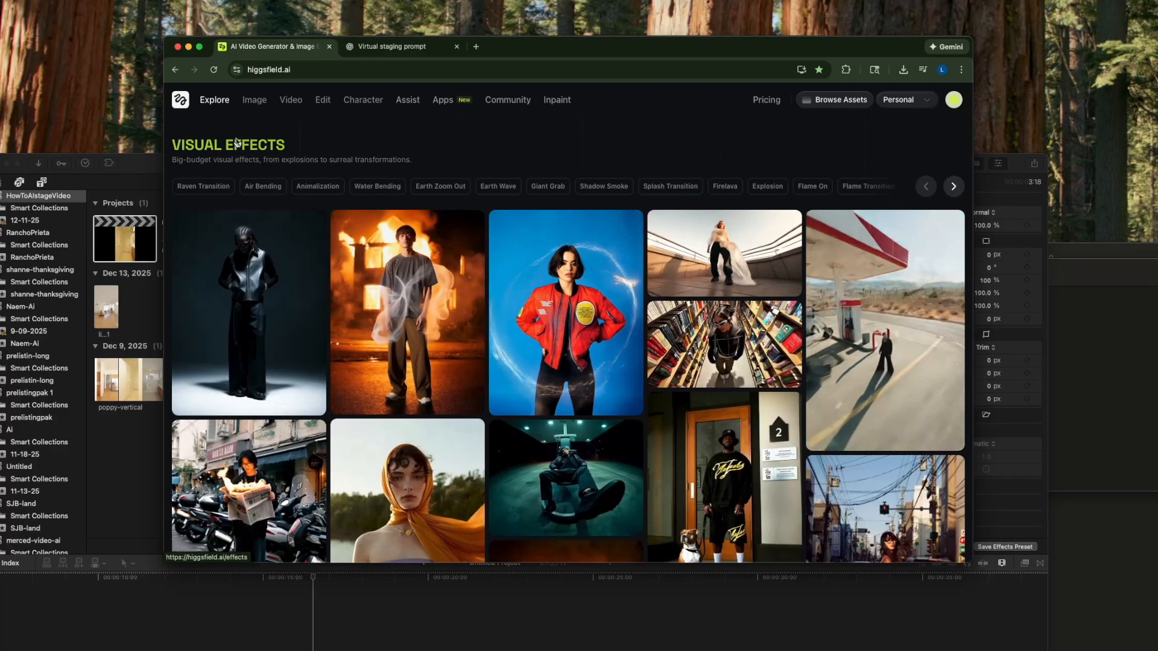
{"action": "left_click", "coordinate": [235, 216]}
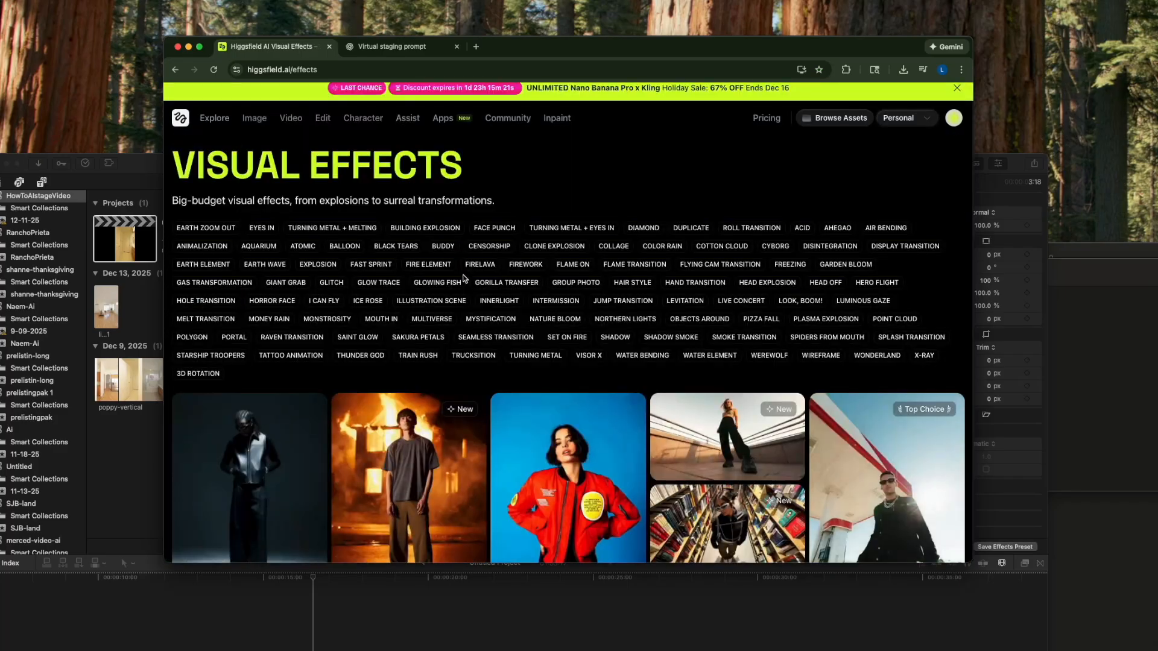
{"action": "scroll", "coordinate": [582, 368], "scroll_direction": "down", "scroll_amount": 5}
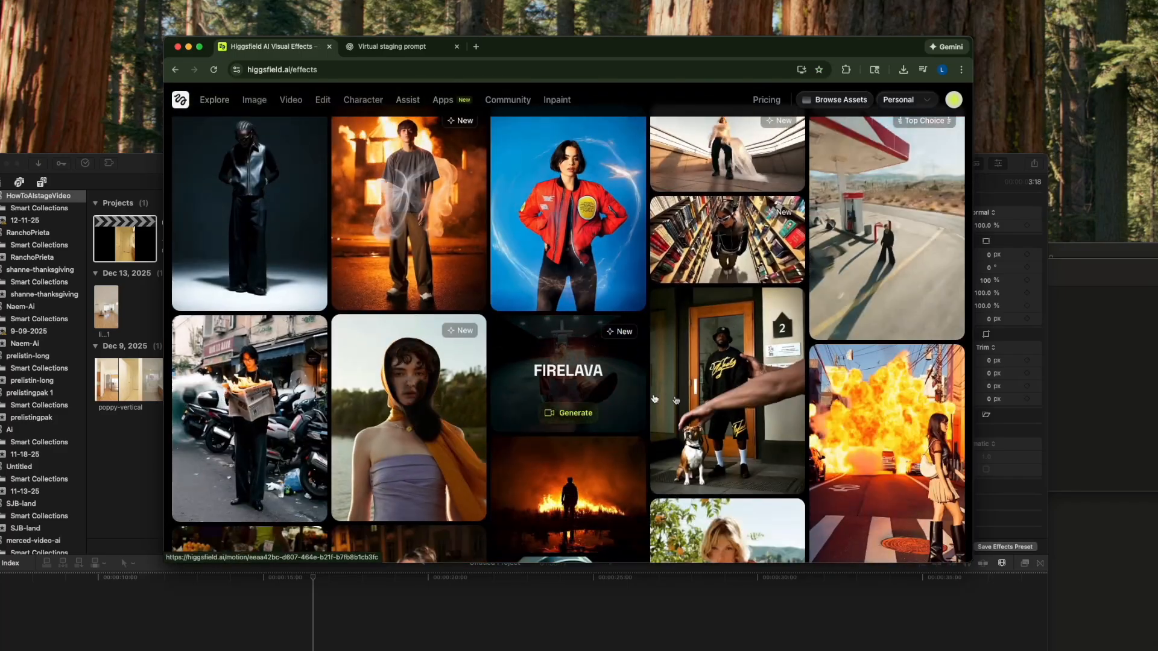
{"action": "scroll", "coordinate": [693, 392], "scroll_direction": "down", "scroll_amount": 4}
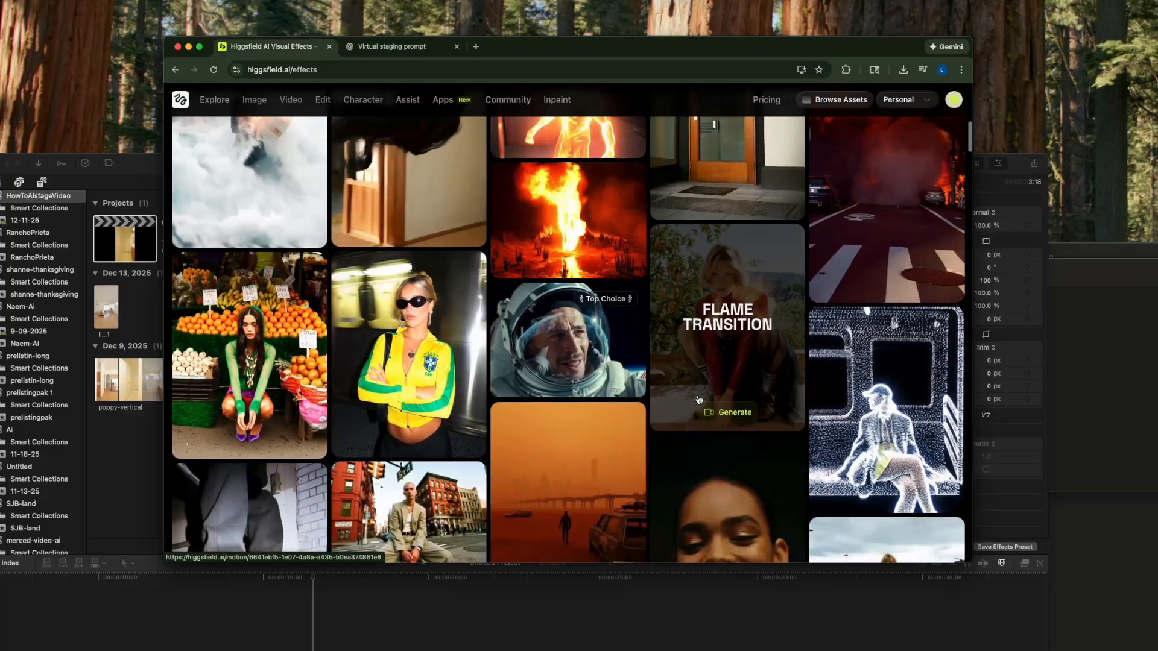
- Start a video from a gallery effect, load more Kling motions, and choose Earth Wave as the motion
{"action": "left_click", "coordinate": [699, 410]}
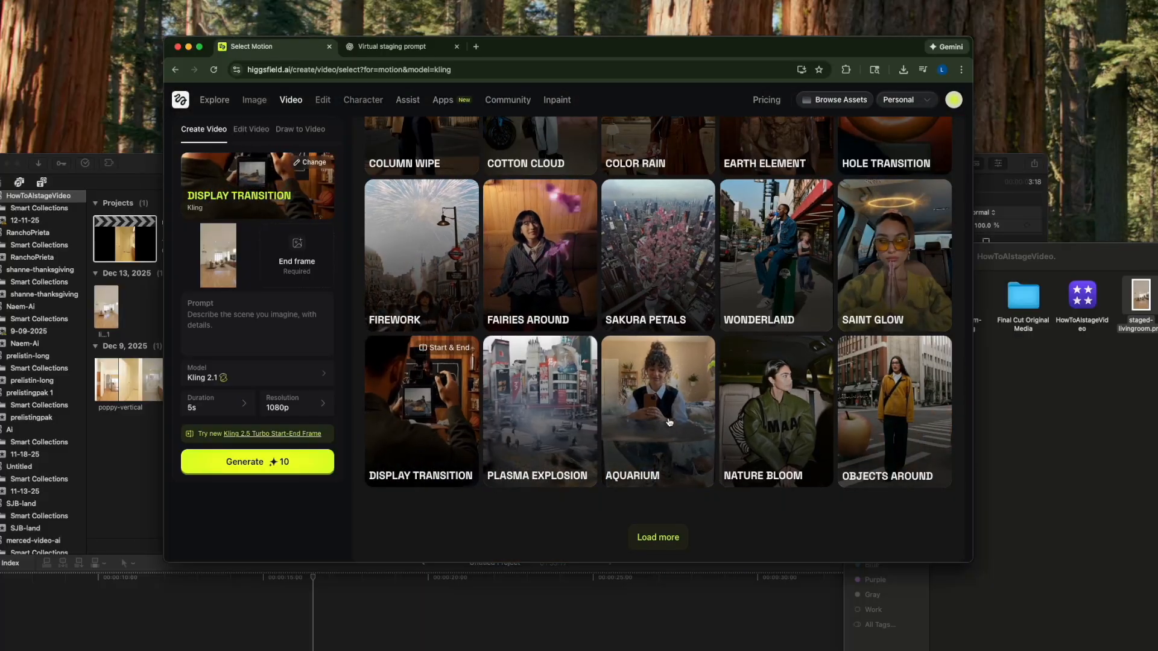
{"action": "left_click", "coordinate": [663, 537]}
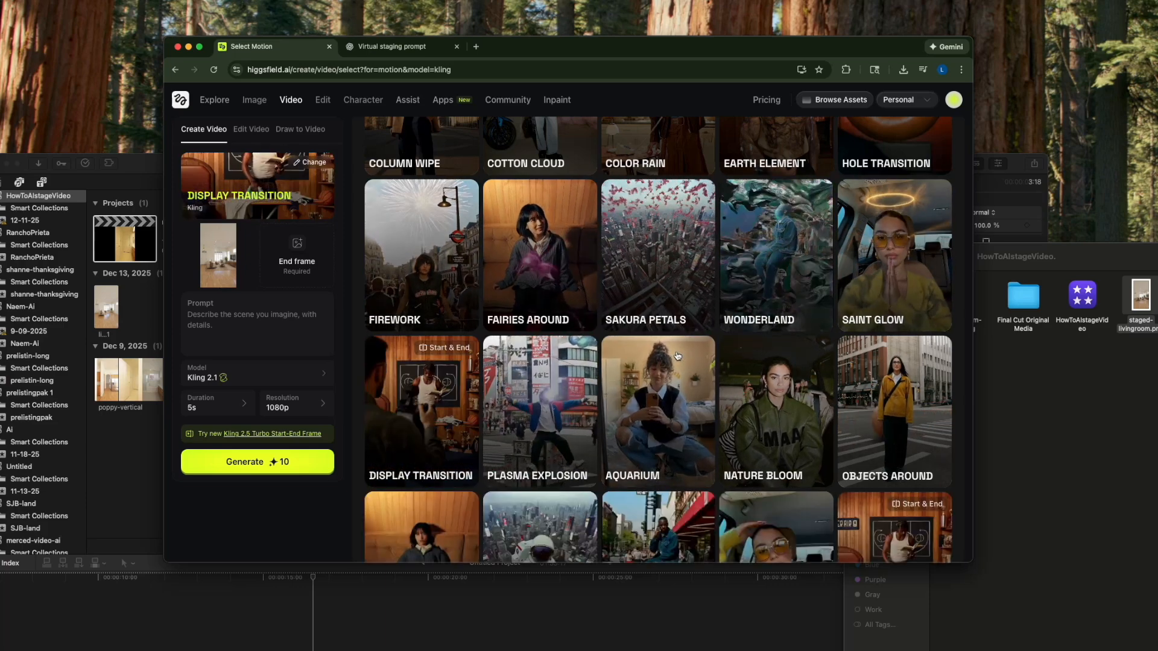
{"action": "scroll", "coordinate": [663, 392], "scroll_direction": "down", "scroll_amount": 2}
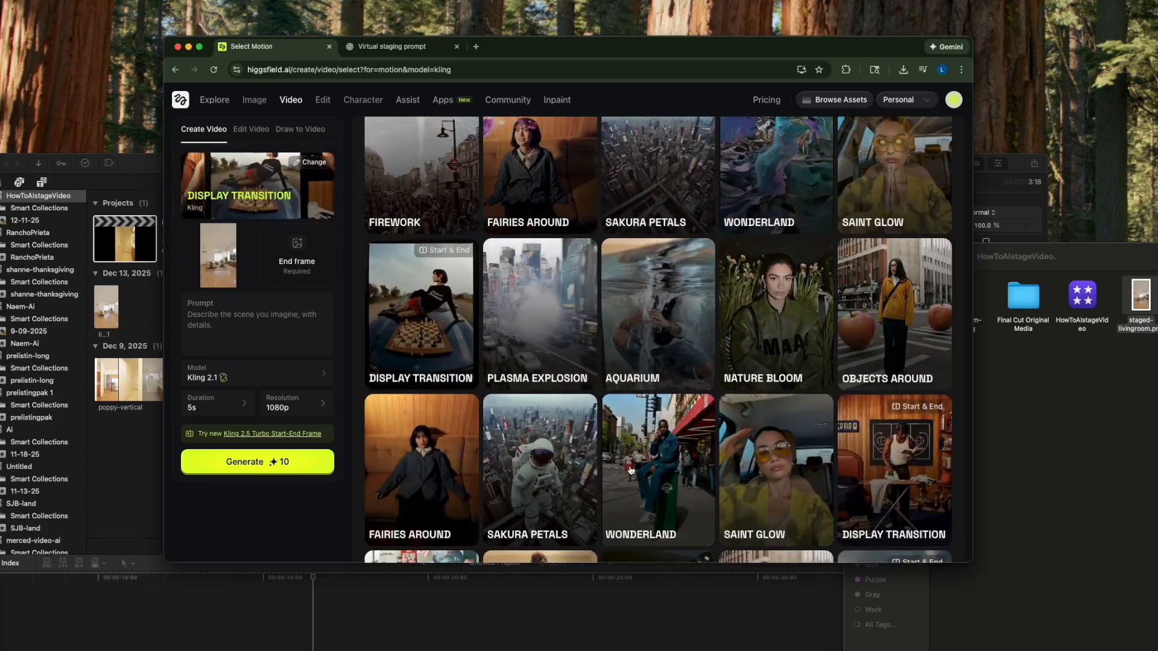
{"action": "scroll", "coordinate": [631, 471], "scroll_direction": "down", "scroll_amount": 5}
{"action": "left_click", "coordinate": [791, 474]}
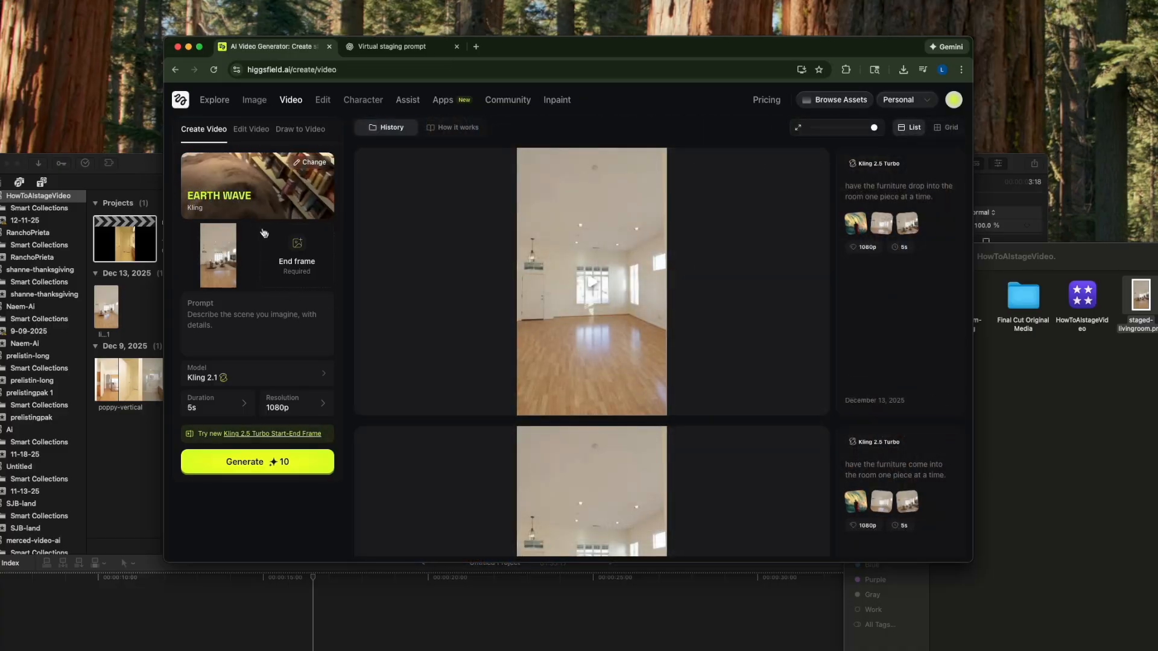
- Load livingroom-still.jpg and staged-livingroom.png as start and end frames, and swap them so the video begins with the staged room
{"action": "left_click", "coordinate": [1097, 373]}
{"action": "left_click_drag", "start_coordinate": [961, 309], "coordinate": [218, 253]}
{"action": "left_click_drag", "start_coordinate": [1140, 296], "coordinate": [278, 255]}
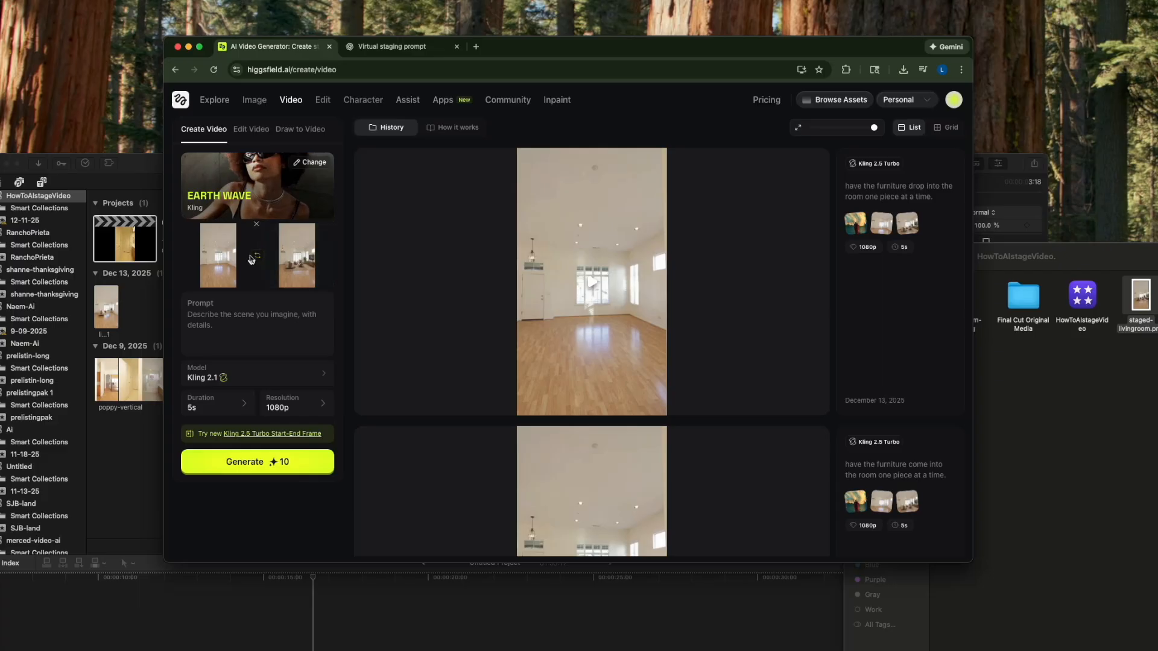
{"action": "left_click", "coordinate": [258, 255]}
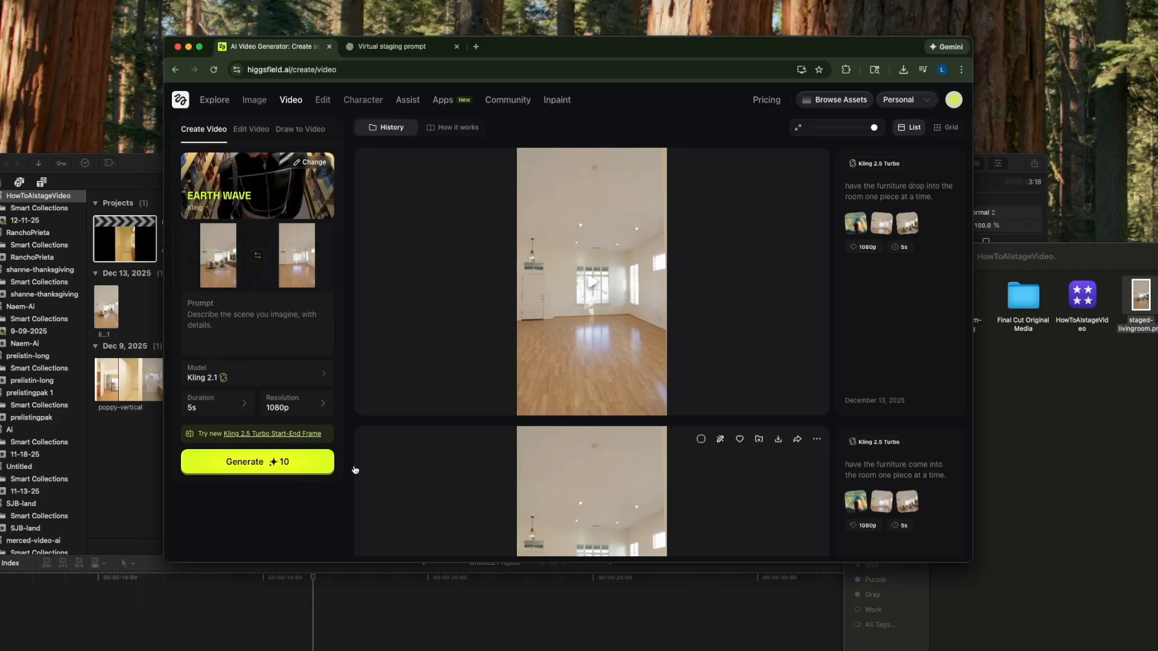
- Switch to Final Cut Pro and examine the cut between the two livingroom1 clips at 16:13, repositioning the window around it
{"action": "left_click", "coordinate": [277, 603]}
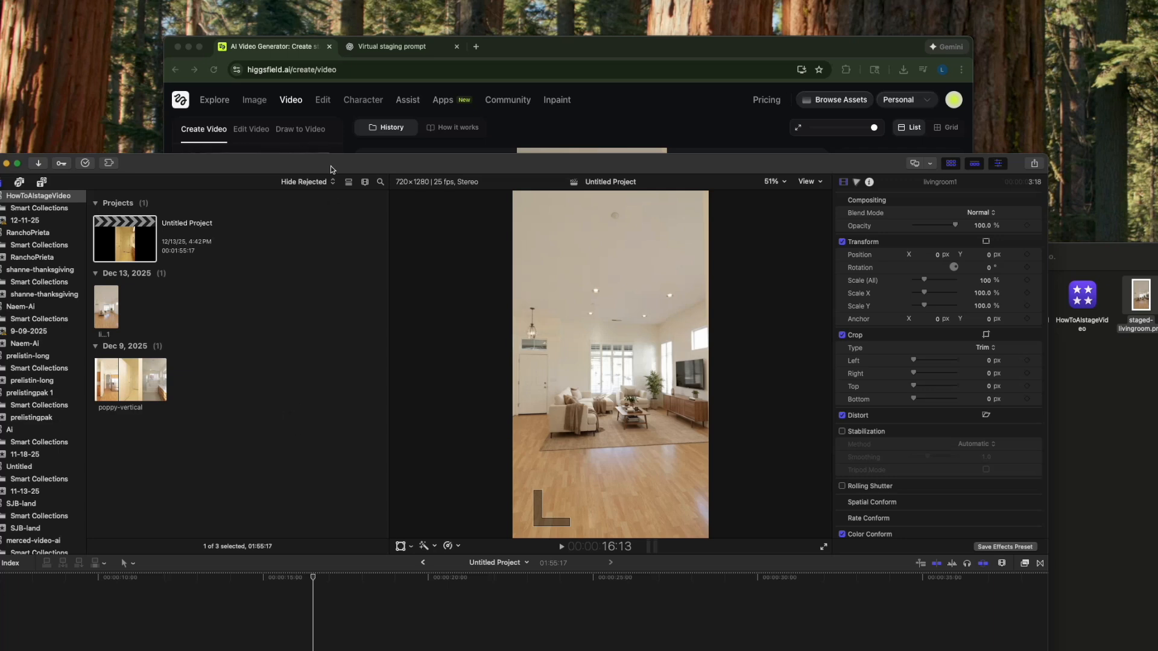
{"action": "left_click_drag", "start_coordinate": [330, 169], "coordinate": [338, 30]}
{"action": "left_click_drag", "start_coordinate": [302, 448], "coordinate": [204, 471]}
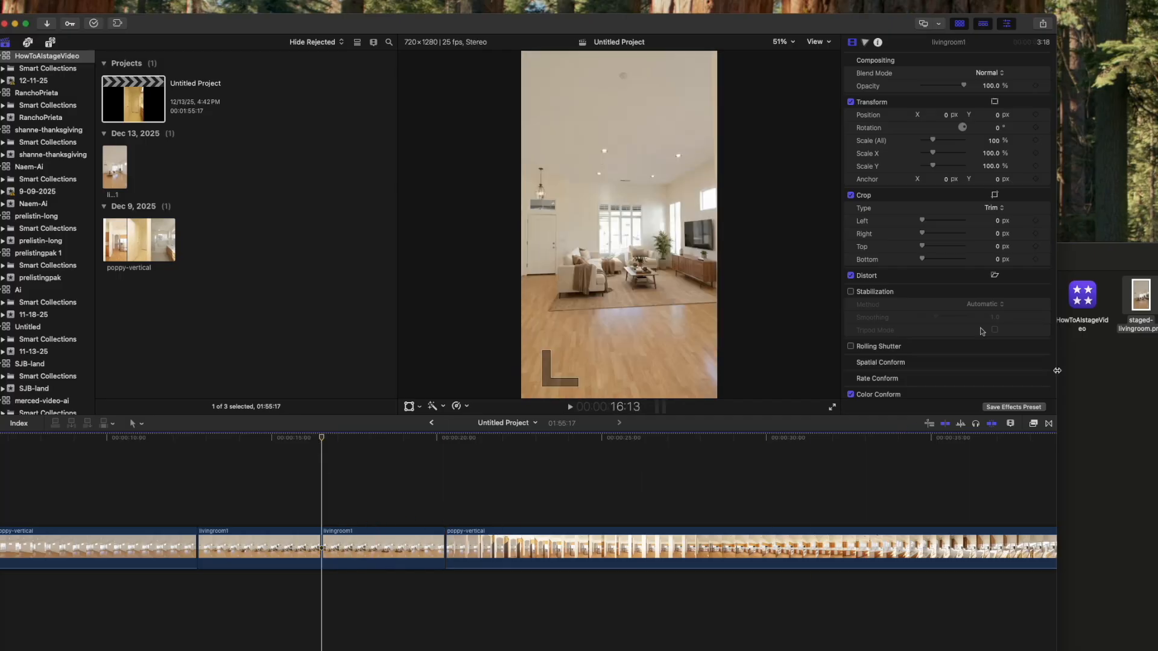
{"action": "left_click_drag", "start_coordinate": [780, 22], "coordinate": [824, 89]}
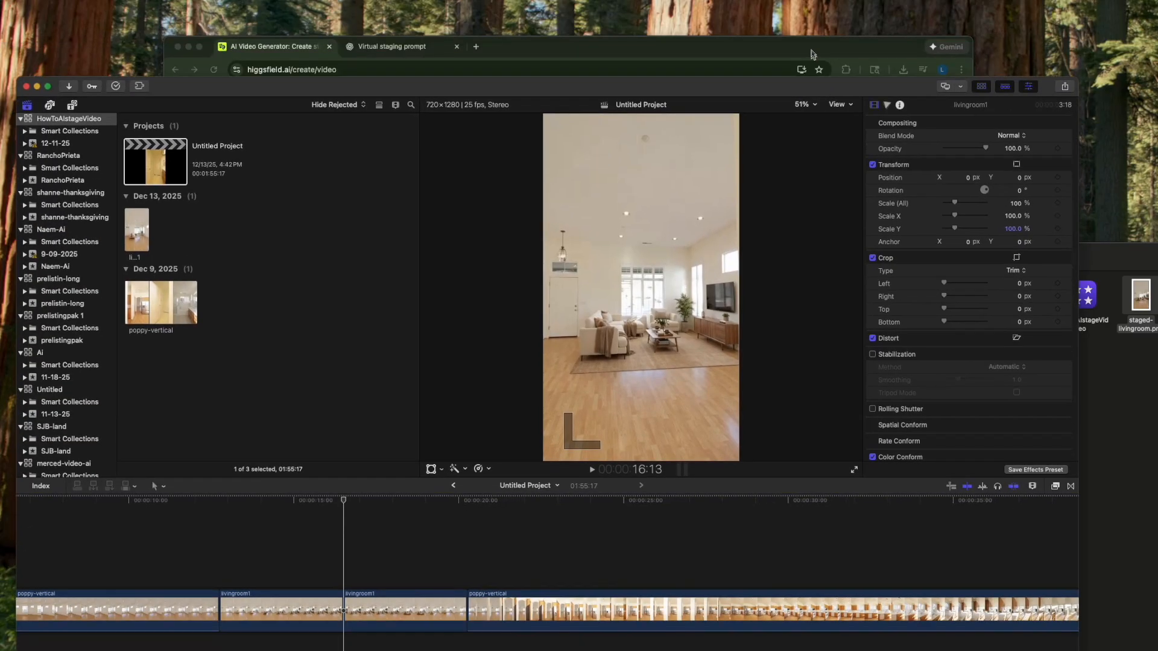
- Return to Higgsfield, generate the Earth Wave video with Kling 2.1 at 5s and 1080p, and play back the result
{"action": "left_click", "coordinate": [811, 51]}
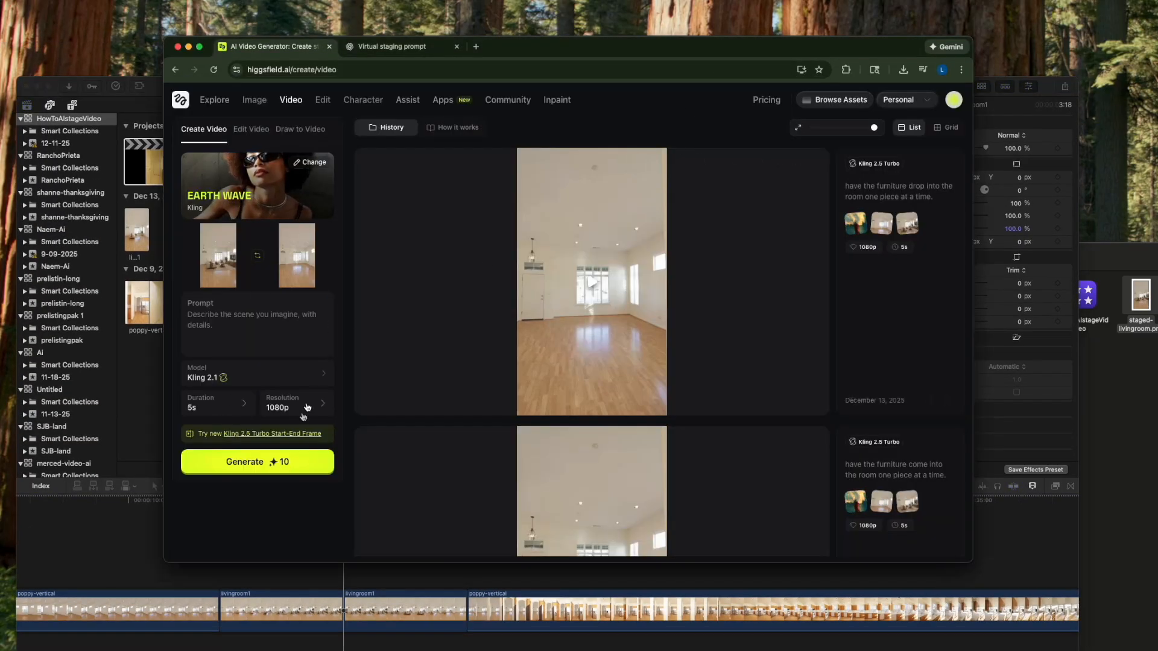
{"action": "left_click", "coordinate": [259, 466]}
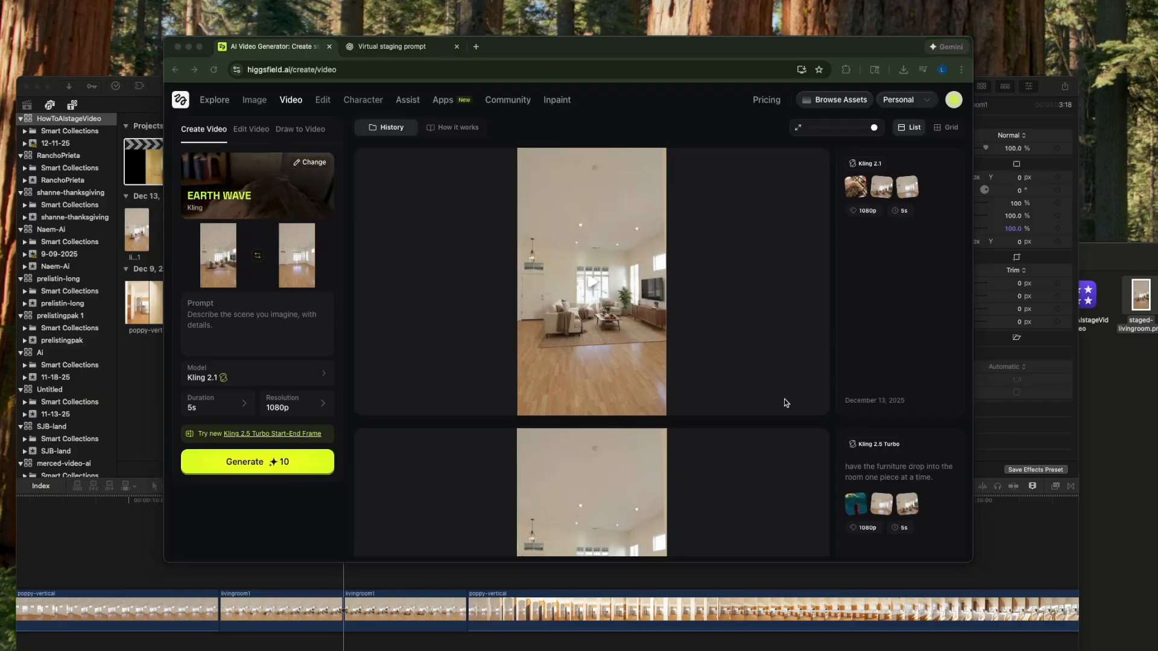
{"action": "left_click", "coordinate": [596, 288]}
{"action": "left_click", "coordinate": [595, 287]}
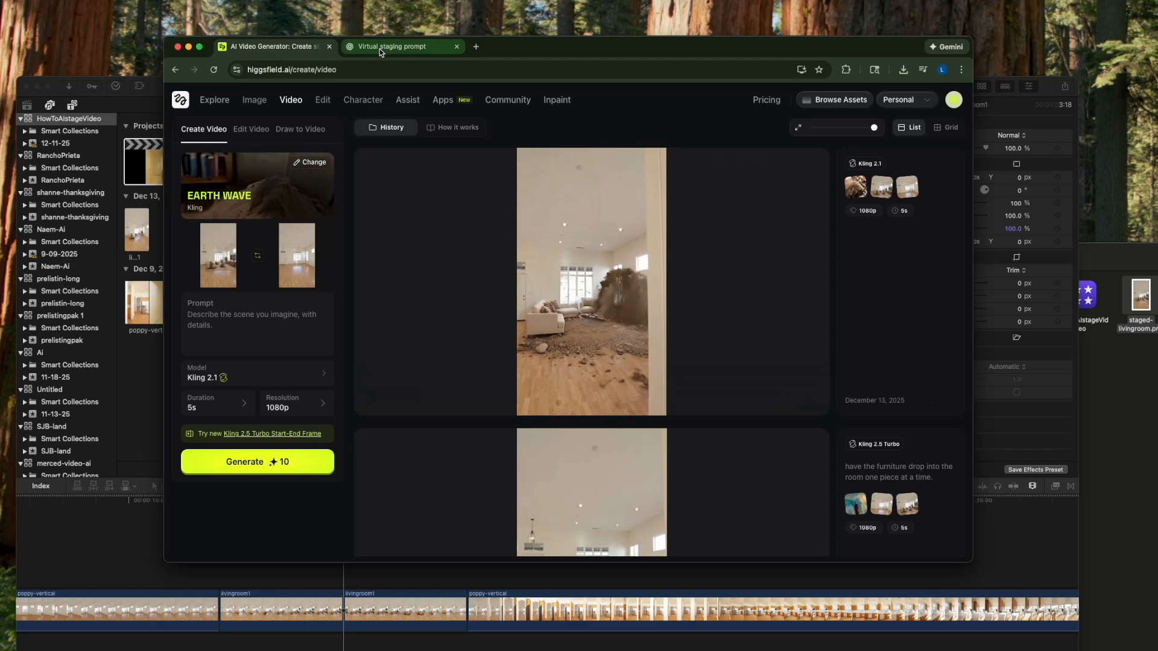
{"action": "mouse_move", "coordinate": [571, 329]}
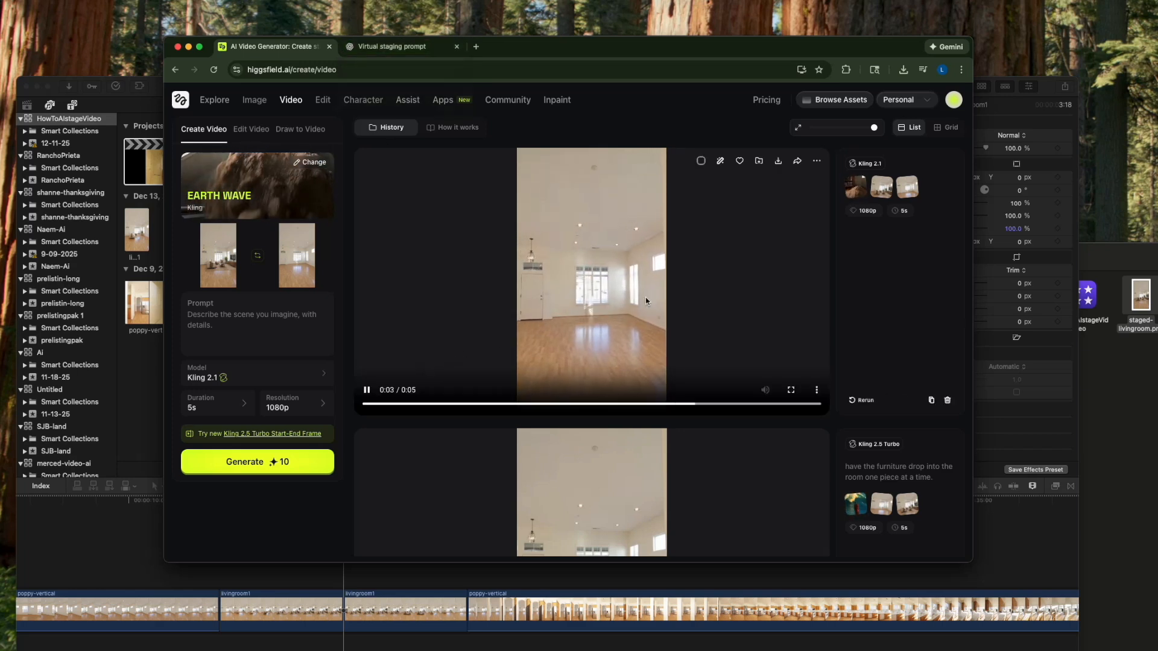
{"action": "left_click", "coordinate": [367, 389]}
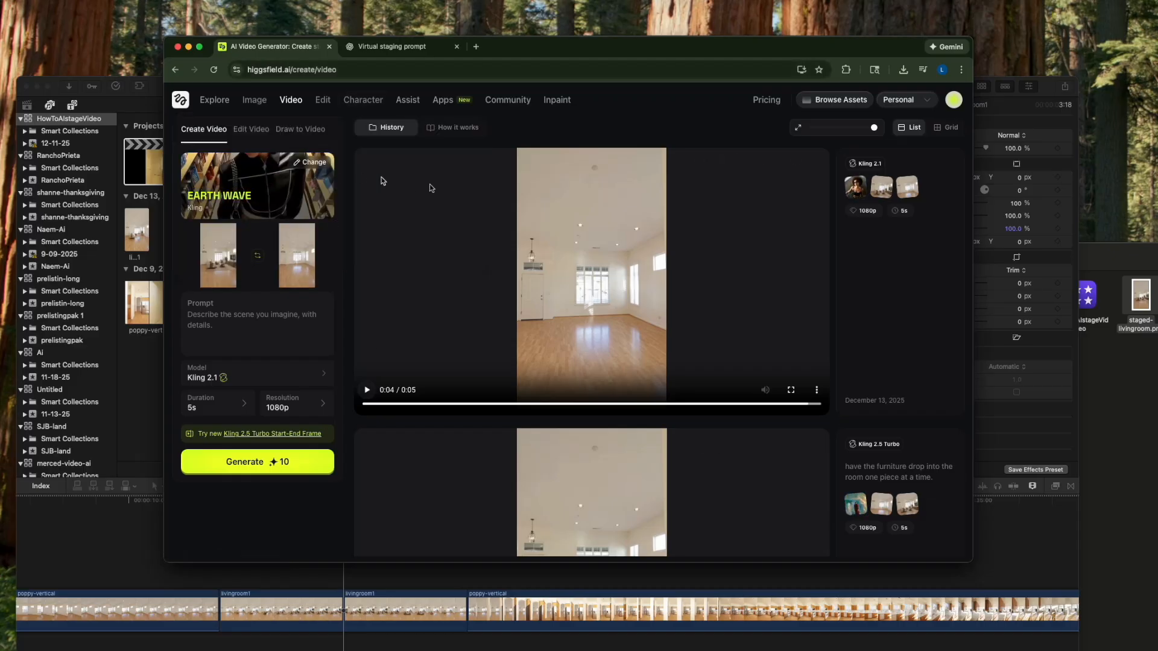
- Change the motion to Disintegration with the Higgsfield Standard model, and generate a video from the same two frames
{"action": "scroll", "coordinate": [696, 459], "scroll_direction": "down", "scroll_amount": 5}
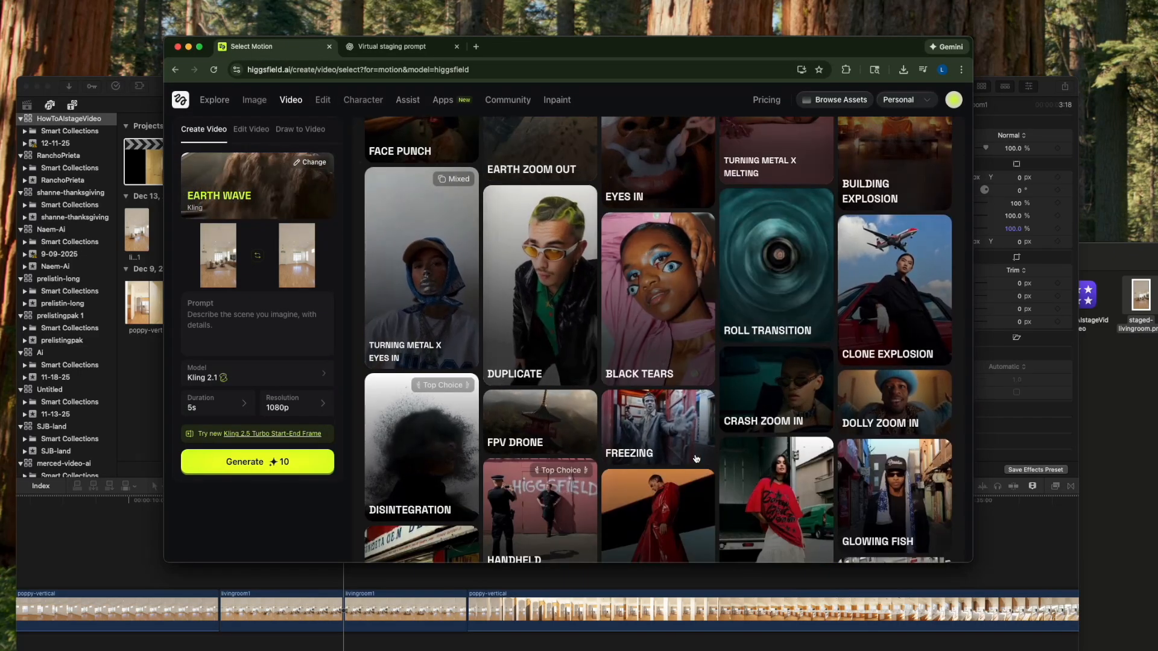
{"action": "scroll", "coordinate": [435, 380], "scroll_direction": "down", "scroll_amount": 2}
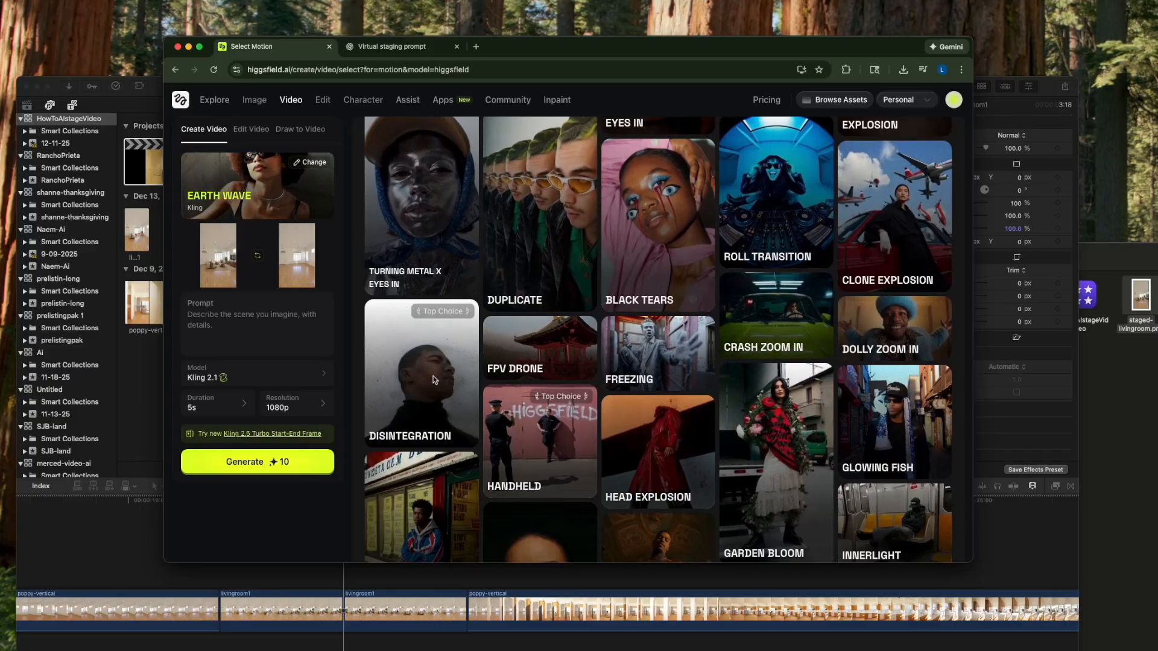
{"action": "left_click", "coordinate": [434, 380]}
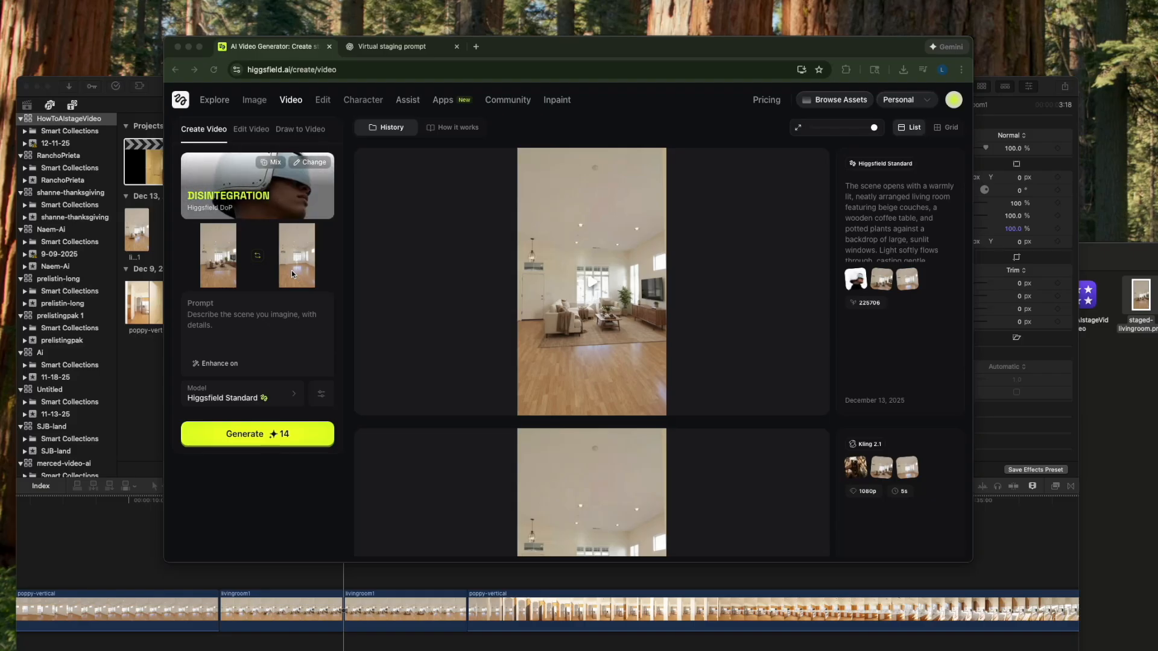
- Play back the generated Disintegration video and download it into the videoclips folder
{"action": "left_click", "coordinate": [592, 284]}
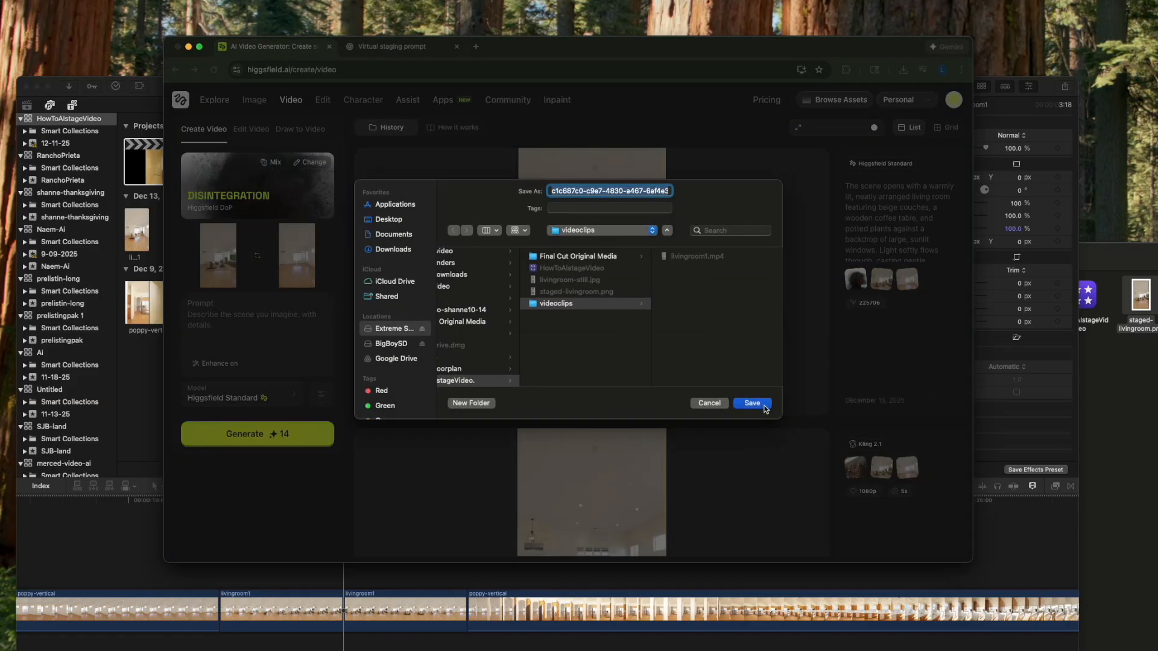
{"action": "left_click", "coordinate": [763, 406]}
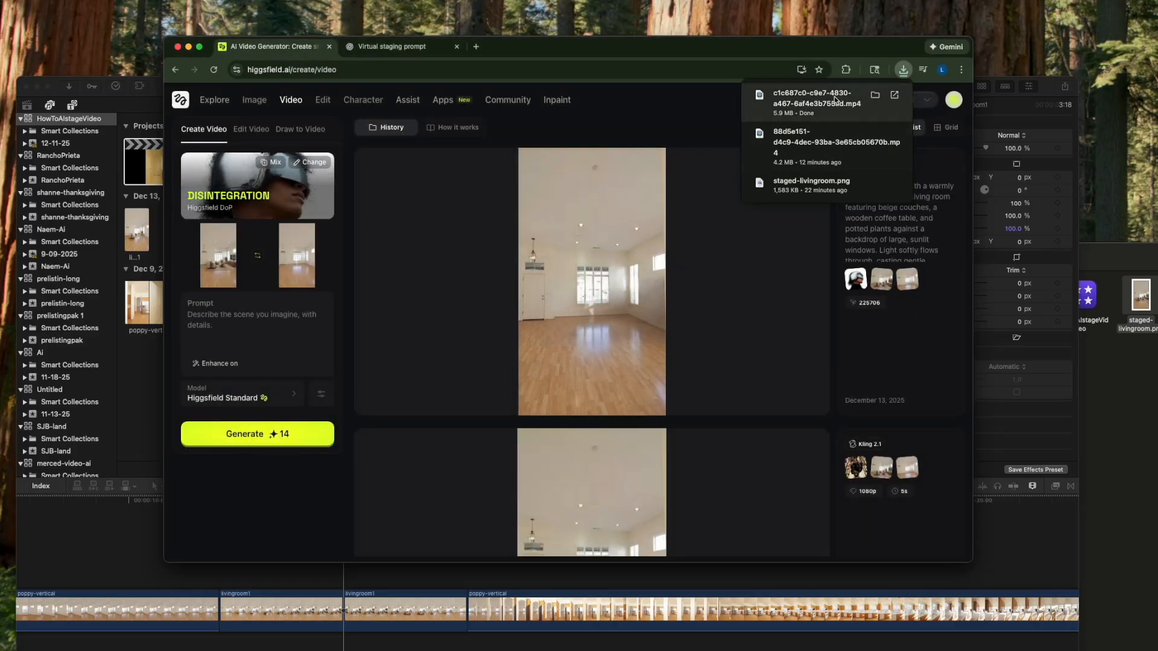
- Reveal the downloaded Disintegration video, rename it livingroom2.mp4, and switch to Final Cut Pro
{"action": "left_click", "coordinate": [875, 96]}
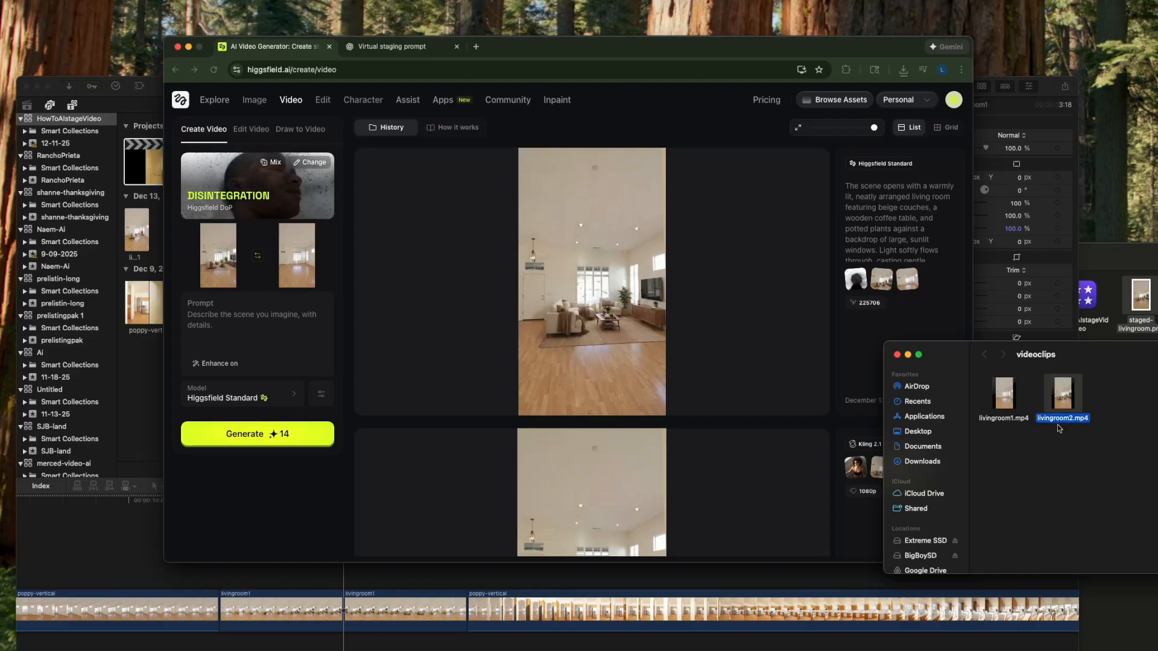
{"action": "left_click", "coordinate": [712, 624]}
{"action": "left_click", "coordinate": [1131, 445]}
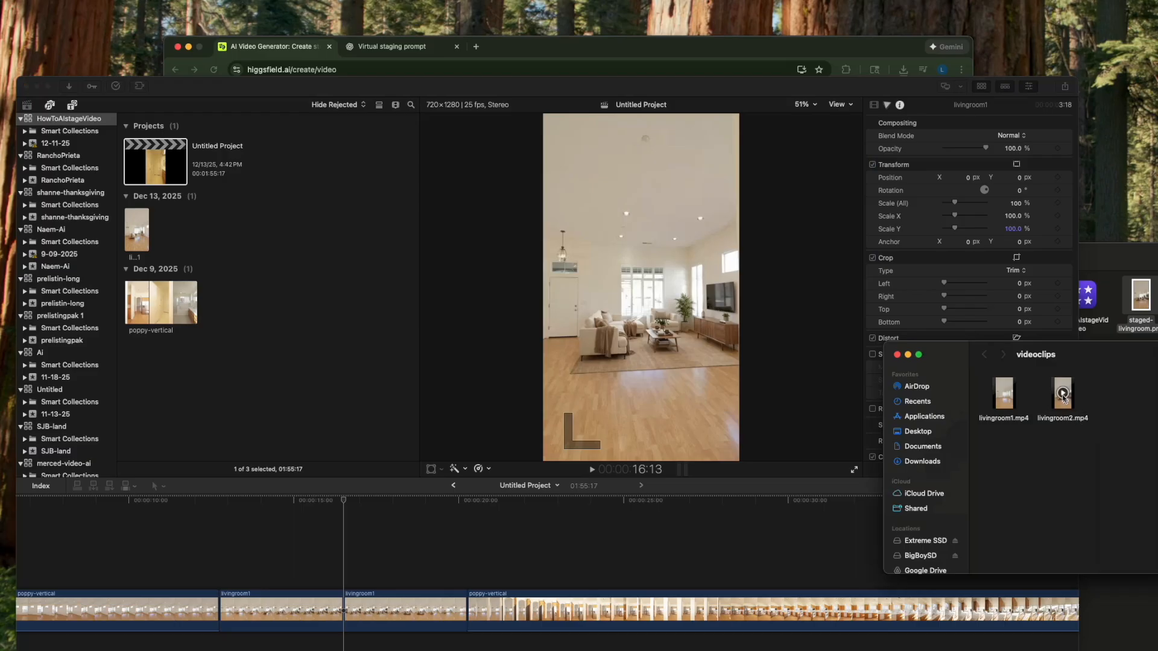
- Insert livingroom2.mp4 after the first livingroom1 clip in the timeline and delete the second livingroom1 clip
{"action": "left_click_drag", "start_coordinate": [1051, 398], "coordinate": [222, 565]}
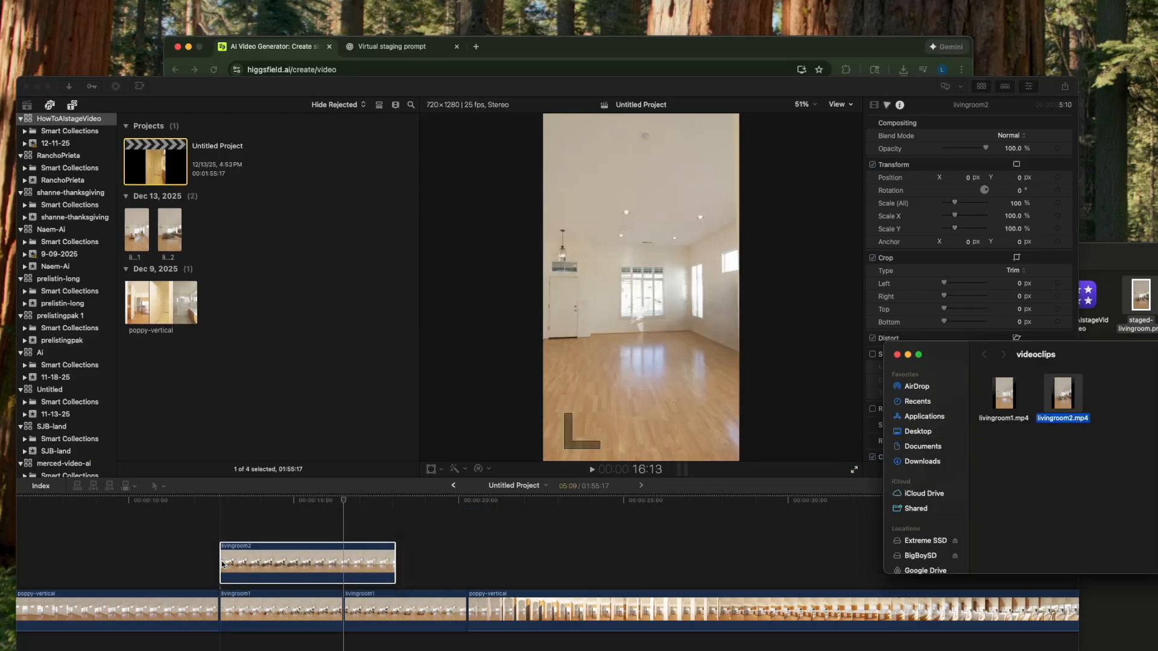
{"action": "left_click", "coordinate": [270, 567]}
{"action": "left_click_drag", "start_coordinate": [279, 562], "coordinate": [382, 606]}
{"action": "left_click", "coordinate": [546, 606]}
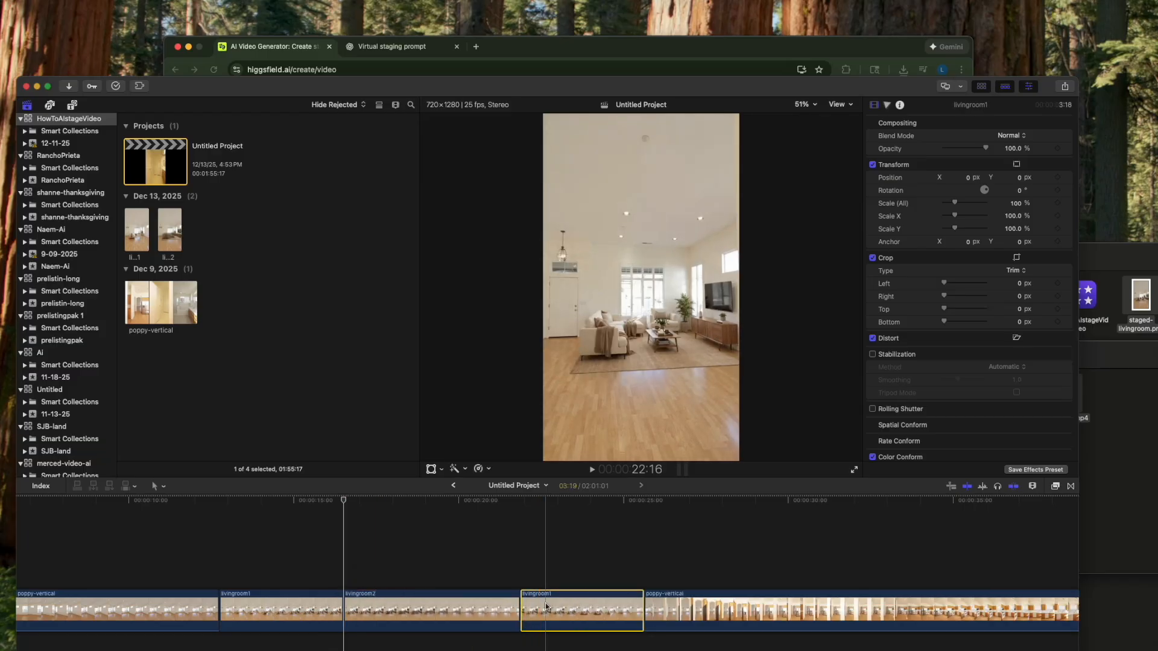
{"action": "key", "text": "Delete"}
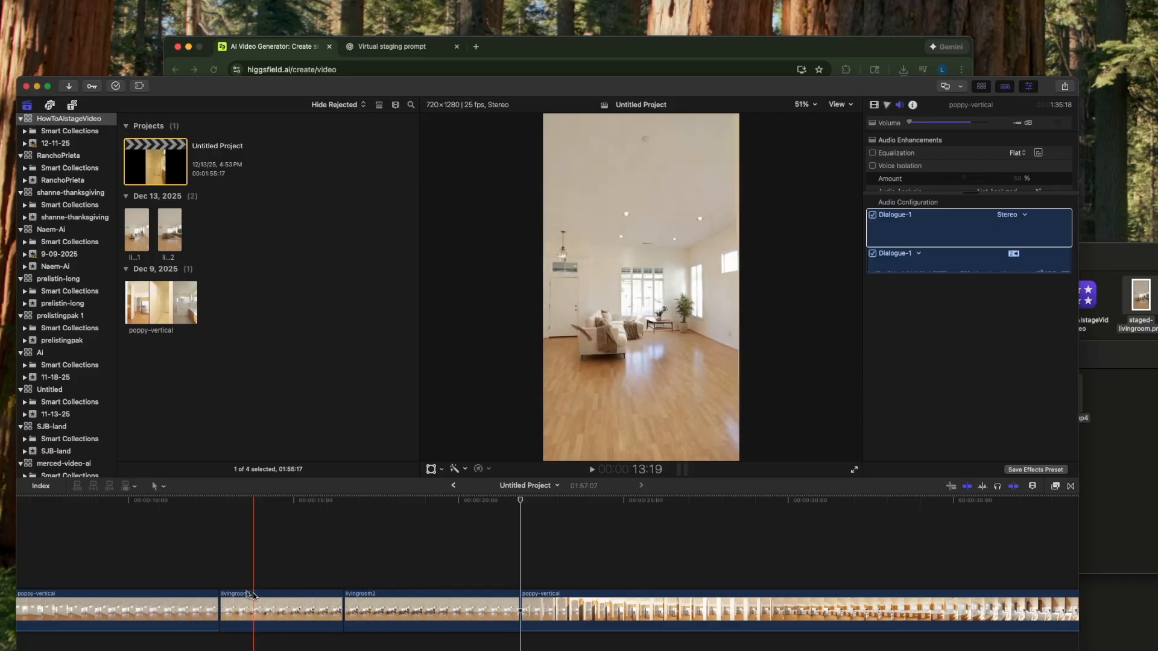
- Retime the livingroom2 clip to Fast 200%, and play back the furniture disappearing before and after the speed change
{"action": "key", "text": "space"}
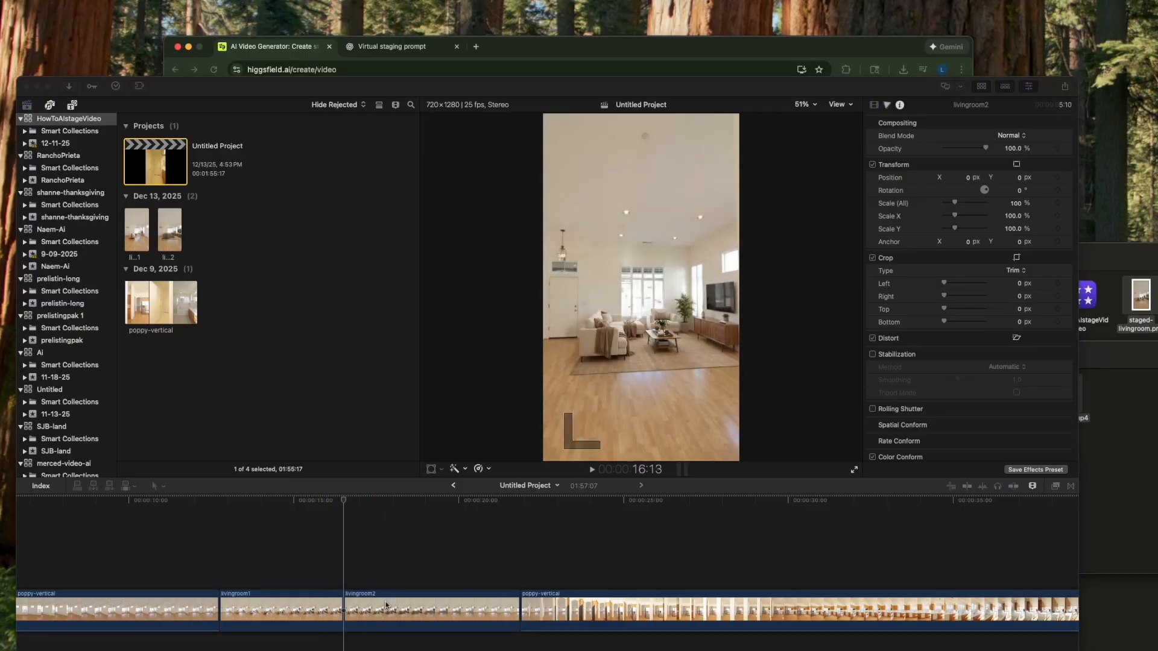
{"action": "left_click", "coordinate": [386, 605]}
{"action": "left_click", "coordinate": [386, 604]}
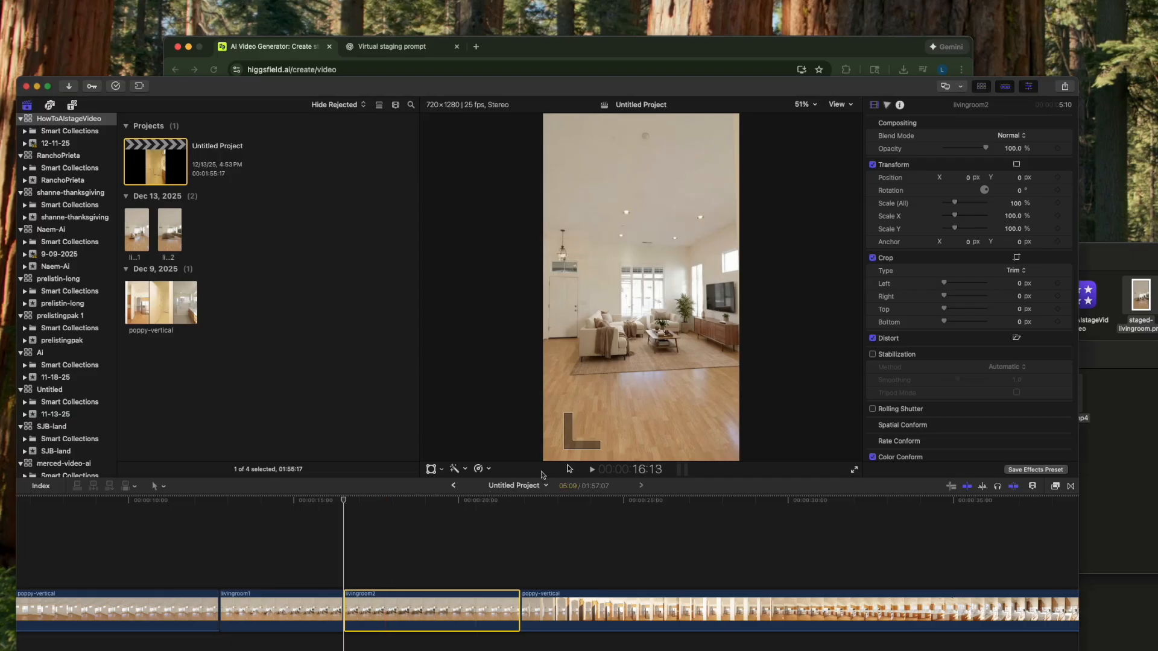
{"action": "left_click", "coordinate": [488, 470]}
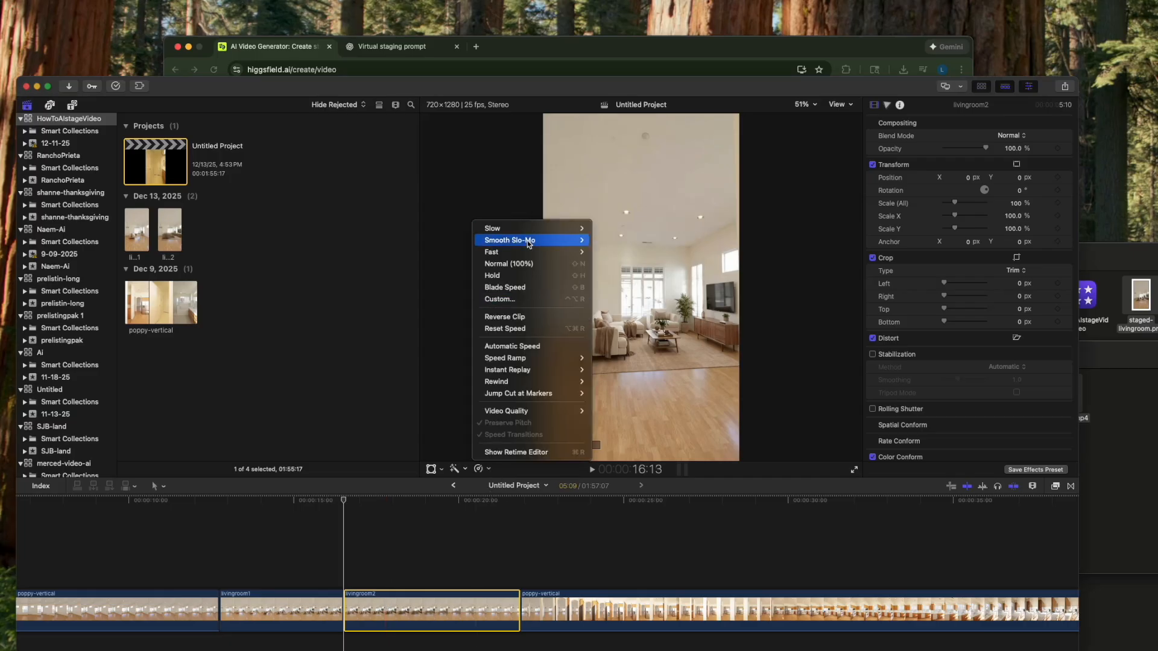
{"action": "left_click", "coordinate": [597, 253]}
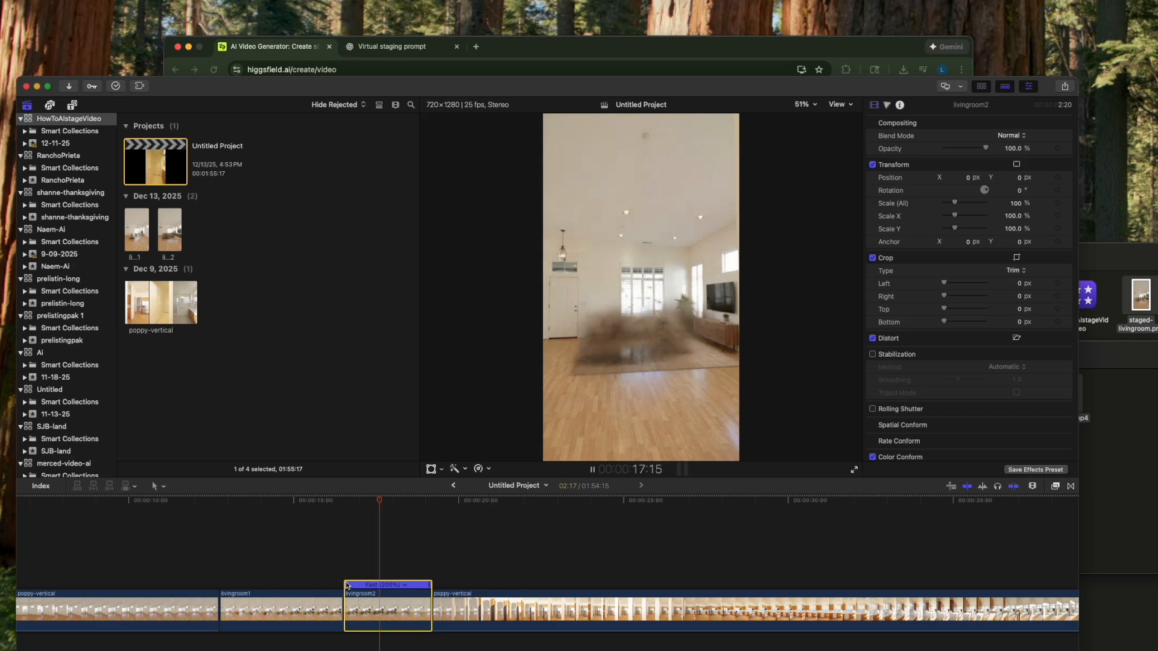
{"action": "key", "text": "space"}
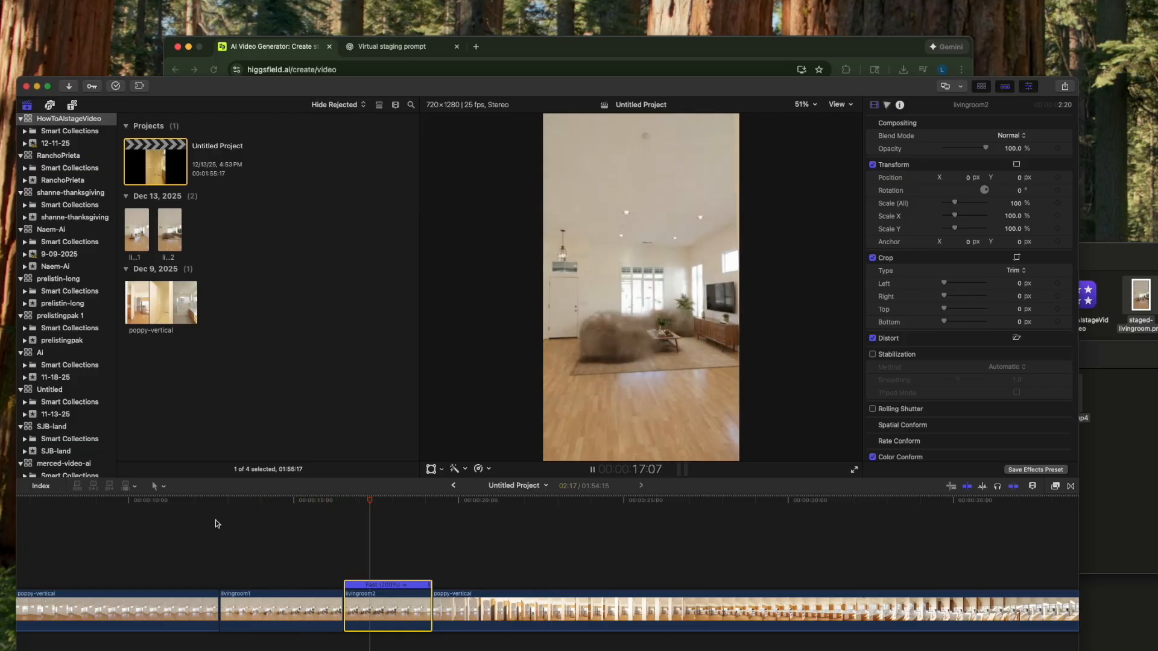
{"action": "key", "text": "space"}
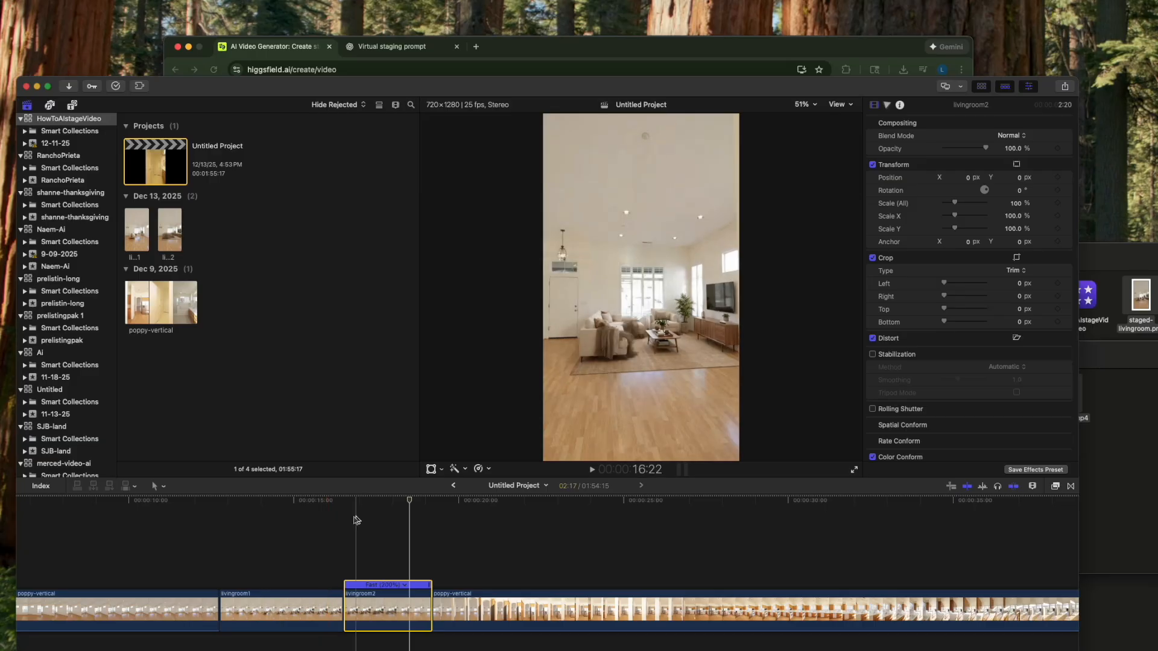
- Split the livingroom2 clip at 16:22 and delete the portion before the cut
{"action": "key", "text": "super+equal"}
{"action": "key", "text": "super+equal"}
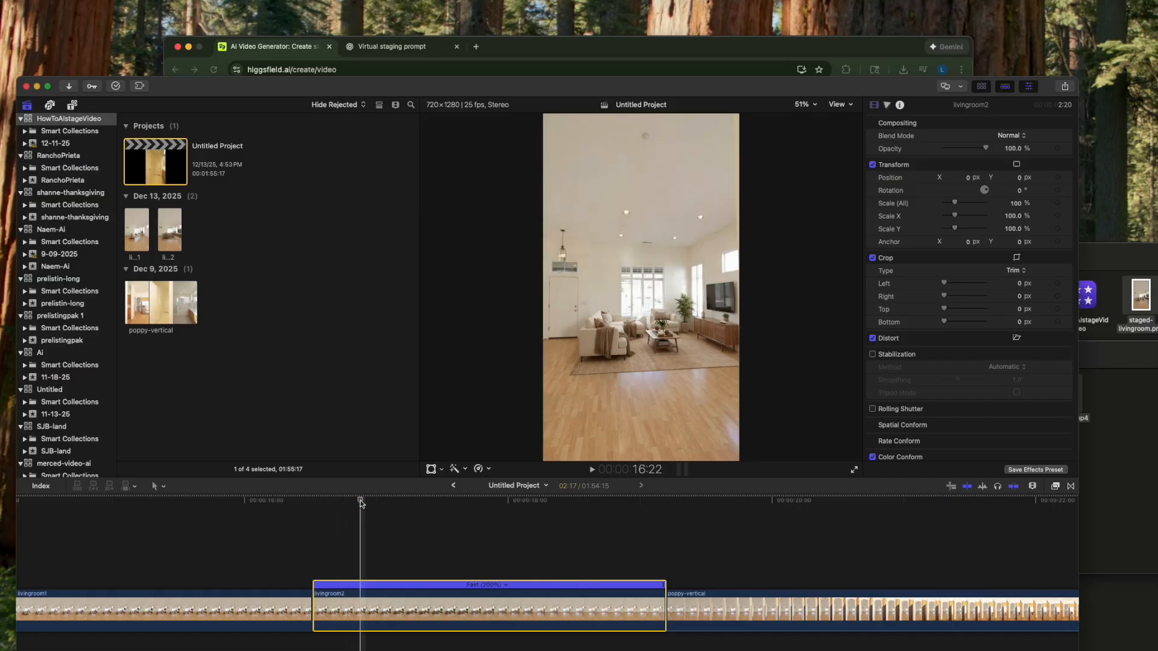
{"action": "key", "text": "super+equal"}
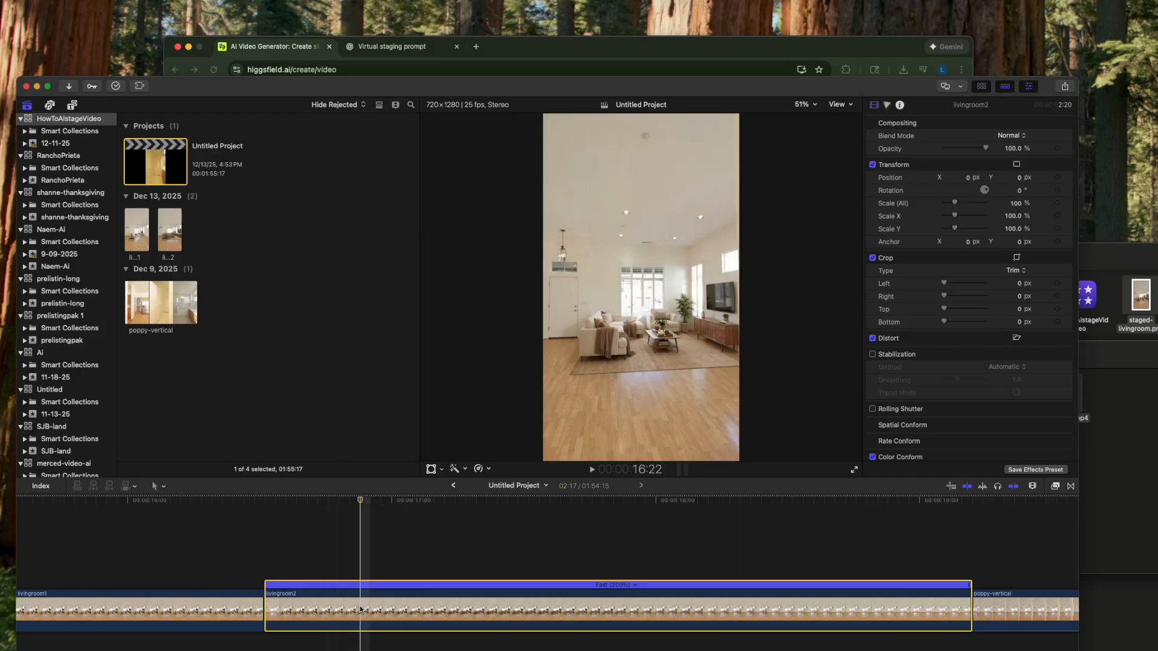
{"action": "key", "text": "super+b"}
{"action": "key", "text": "Delete"}
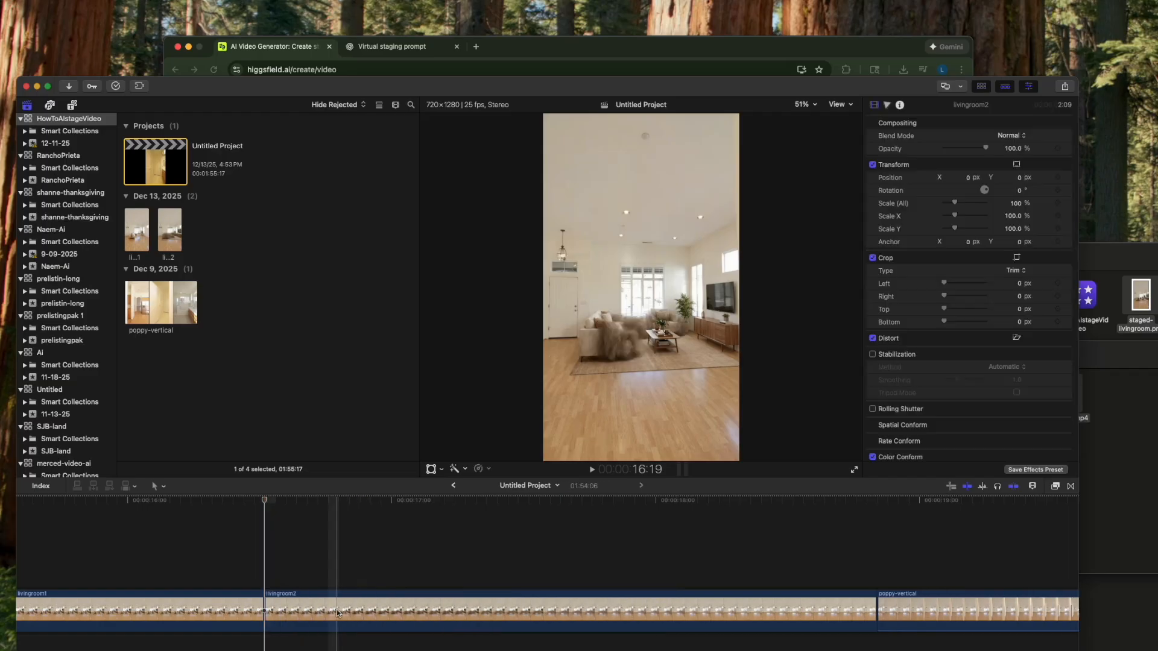
- Play back the trimmed livingroom2 clip and the whole sequence starting from the preceding poppy-vertical clip
{"action": "key", "text": "space"}
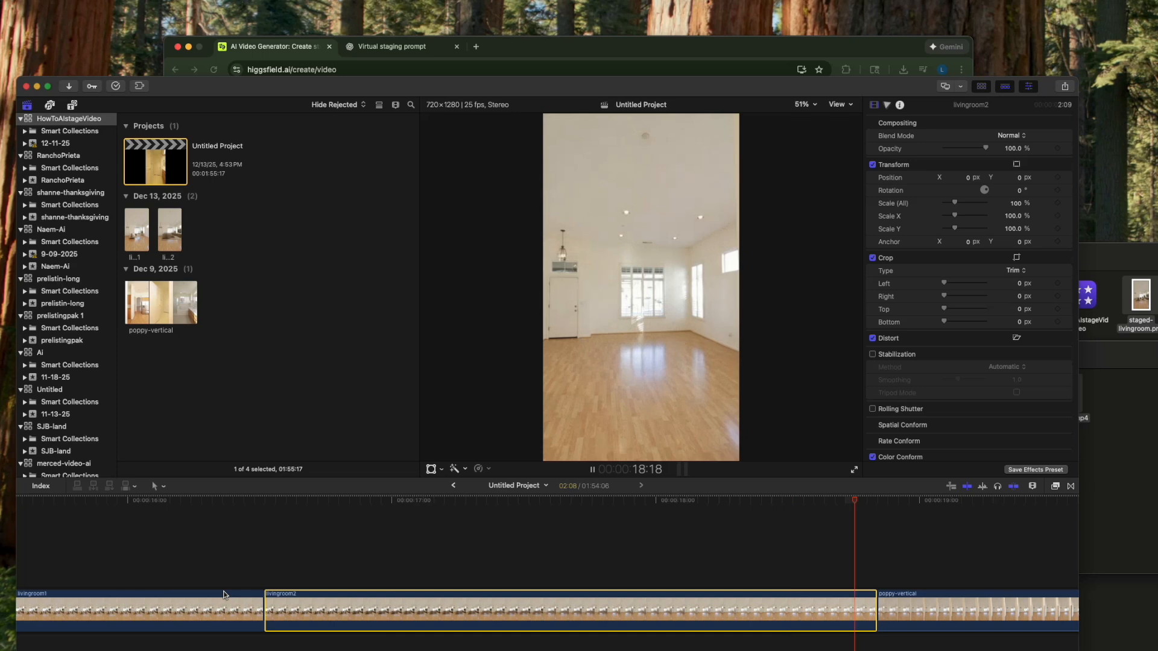
{"action": "key", "text": "space"}
{"action": "key", "text": "super+minus"}
{"action": "key", "text": "super+minus"}
{"action": "key", "text": "super+minus"}
{"action": "key", "text": "super+equal"}
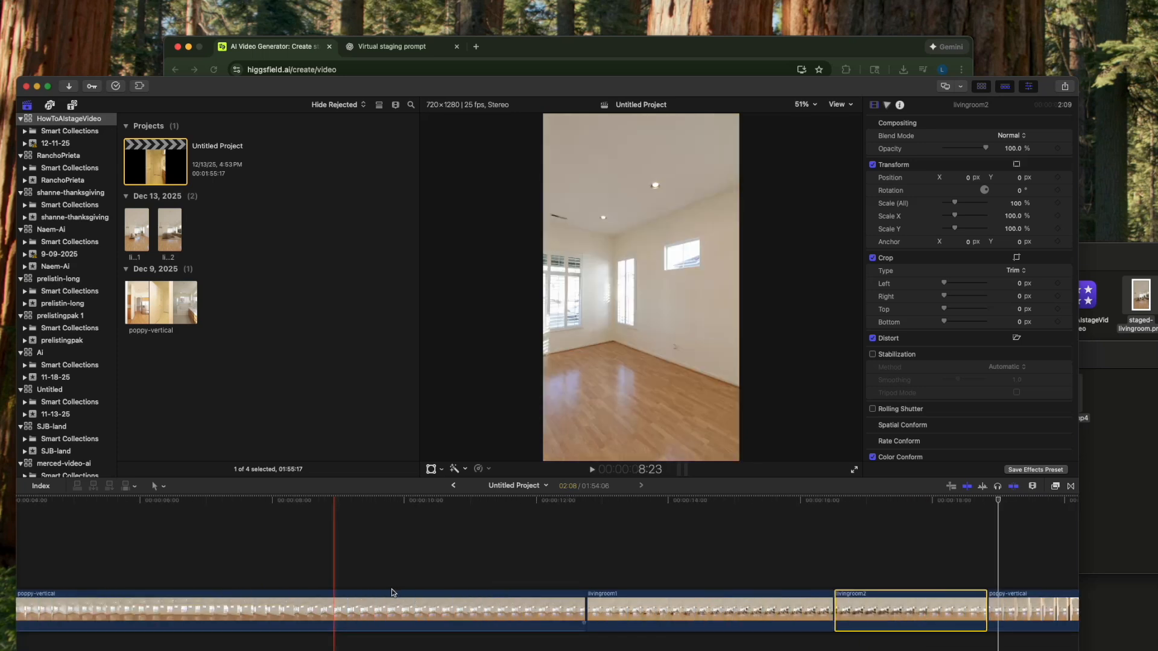
{"action": "key", "text": "space"}
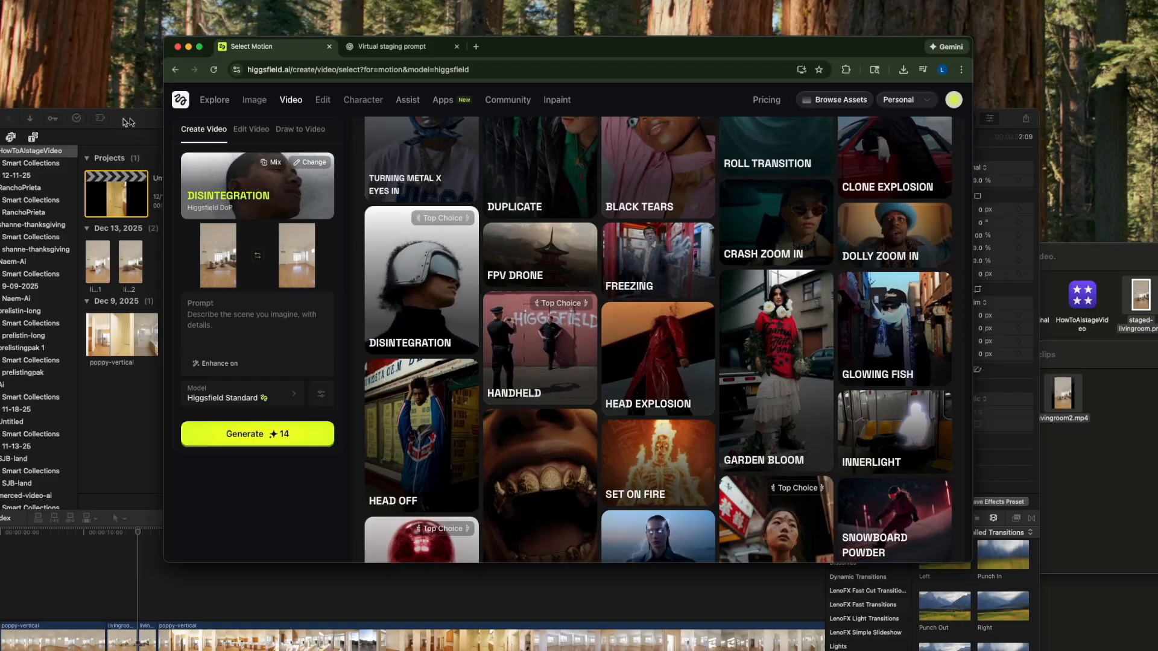
- Return to Higgsfield image generation and replace the Nano Banana Pro reference image with staged-livingroom.png
{"action": "left_click", "coordinate": [251, 105]}
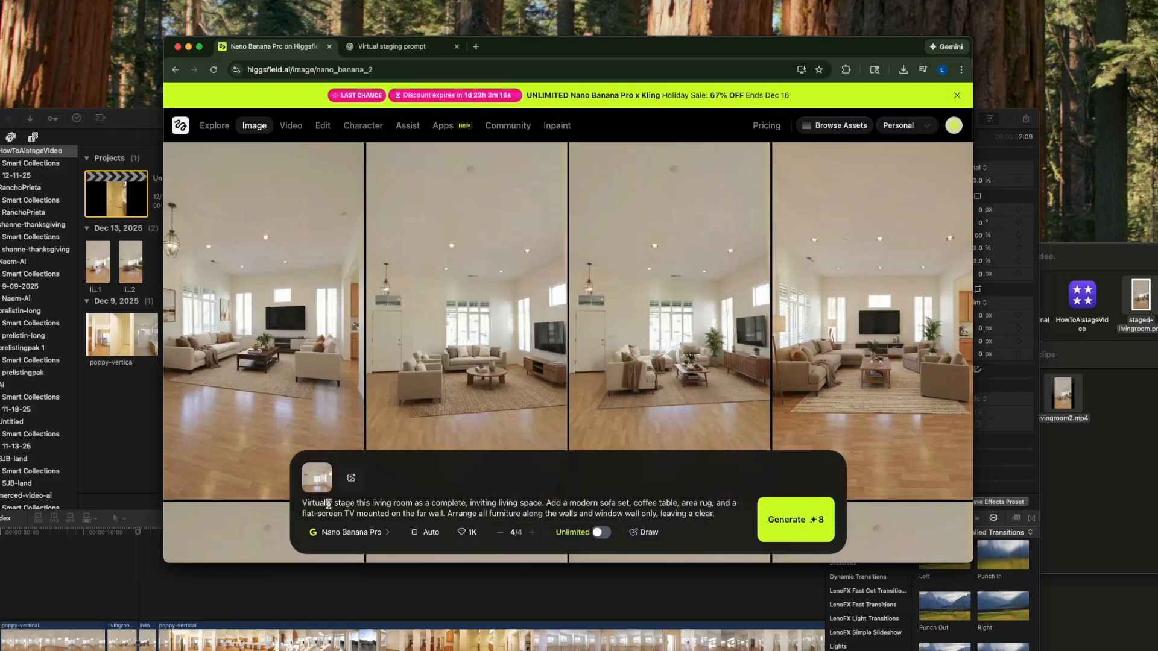
{"action": "left_click", "coordinate": [331, 463]}
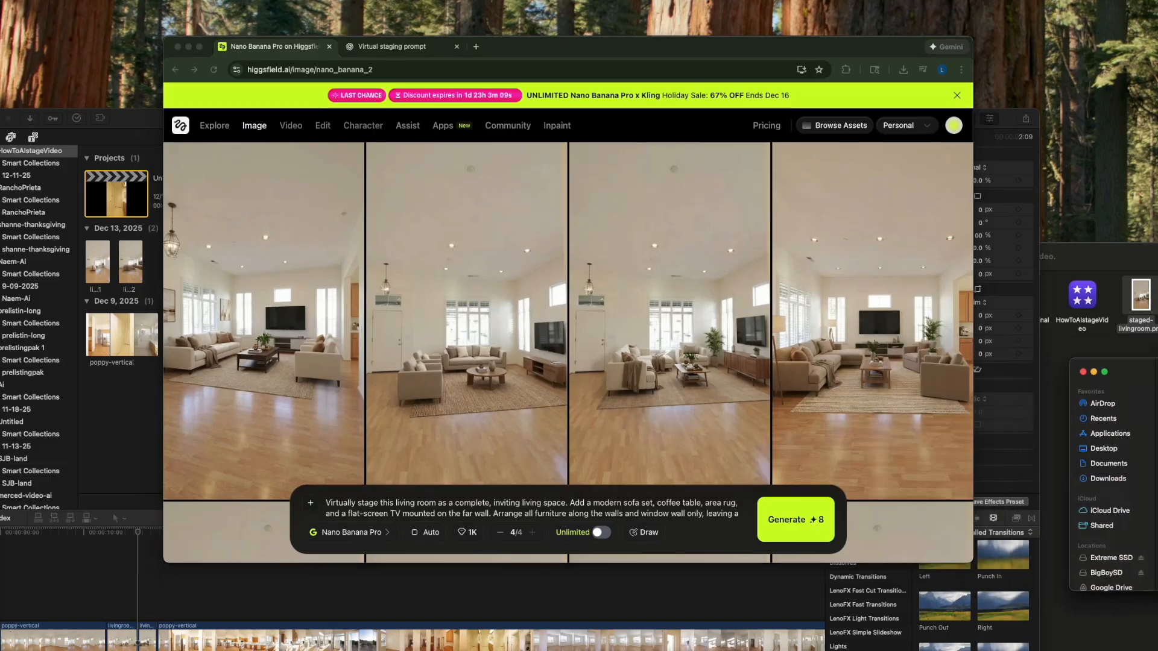
{"action": "left_click", "coordinate": [1074, 338]}
{"action": "left_click_drag", "start_coordinate": [748, 431], "coordinate": [334, 513]}
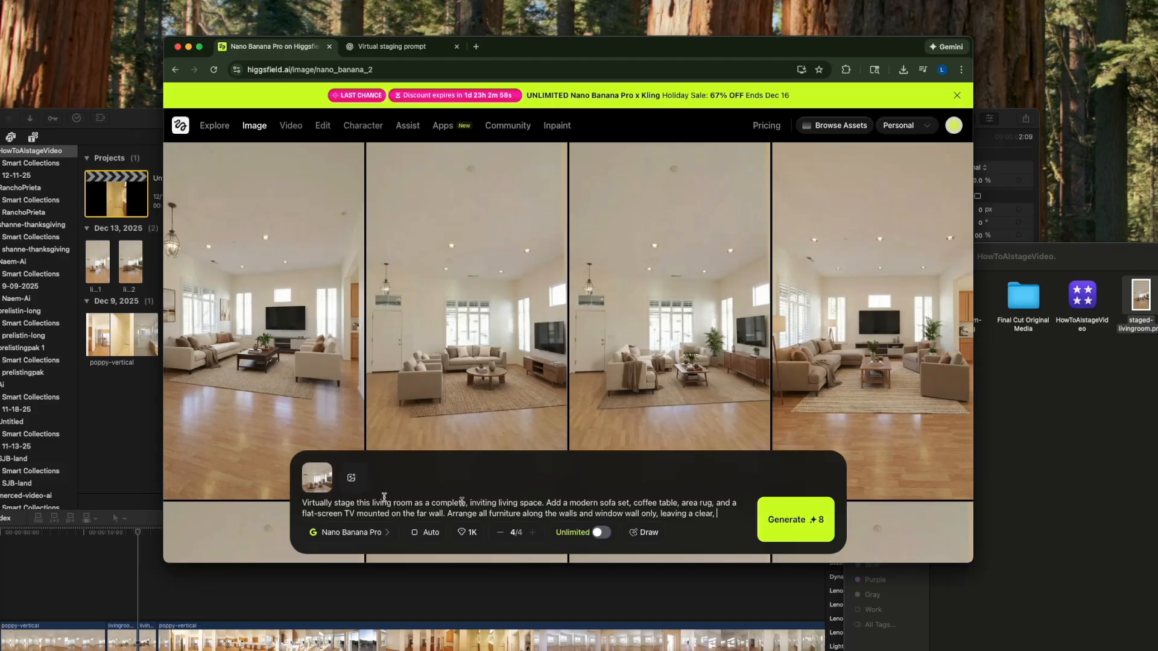
- Replace the prompt with "add christmas decorations" and generate four images
{"action": "scroll", "coordinate": [721, 512], "scroll_direction": "down", "scroll_amount": 2}
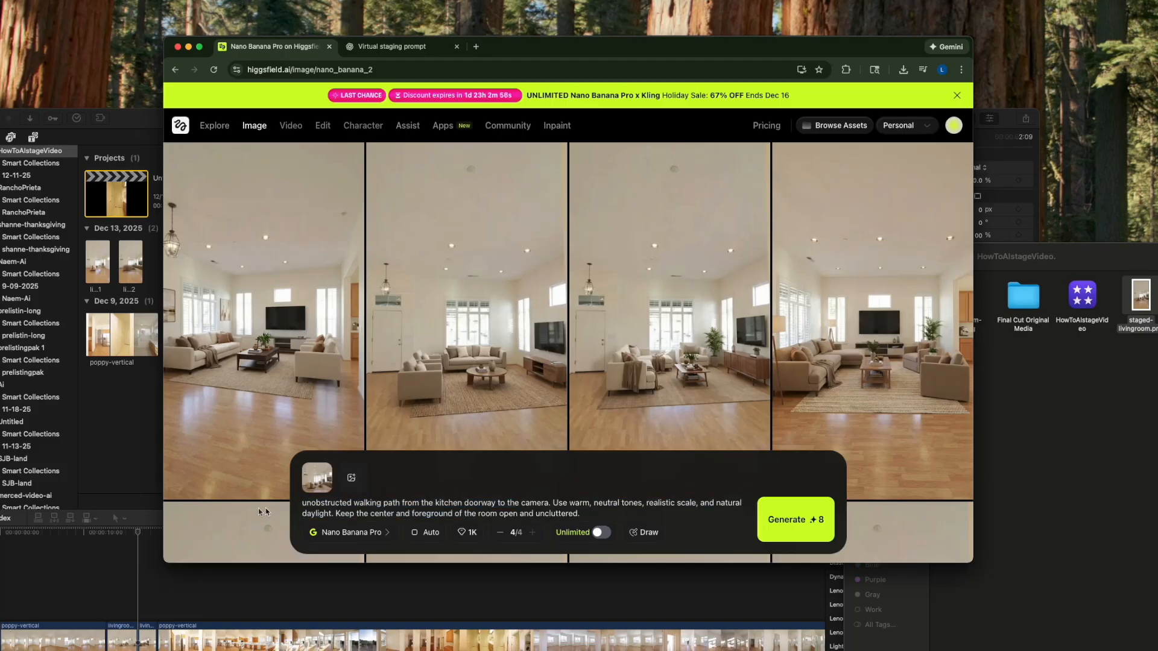
{"action": "triple_click", "coordinate": [367, 508]}
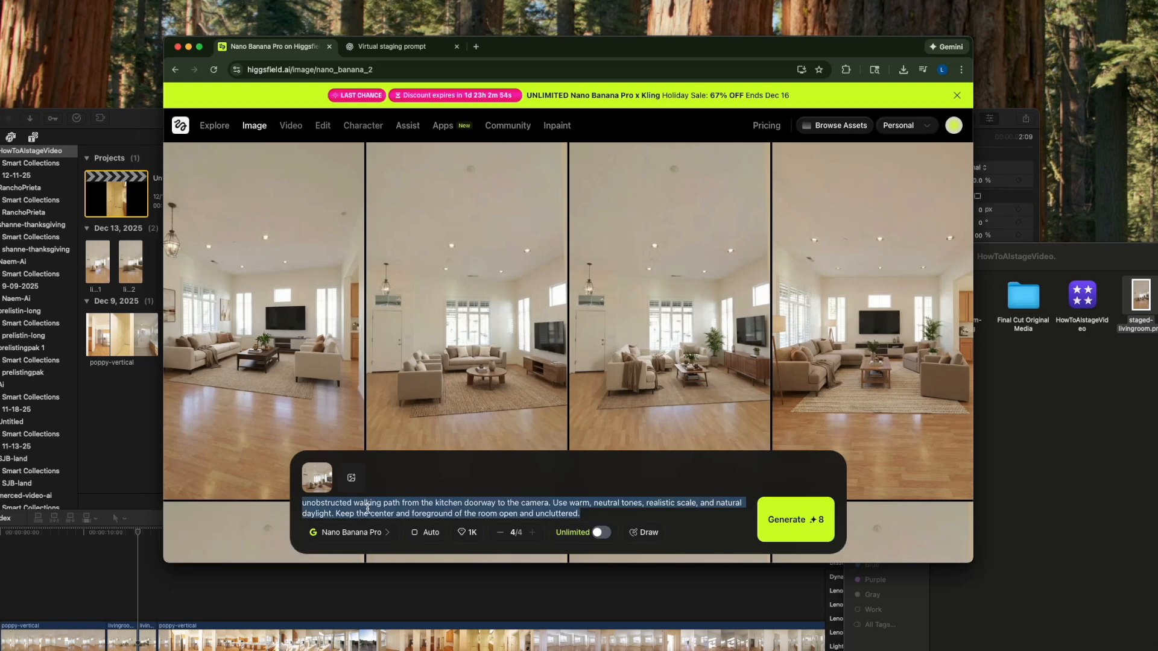
{"action": "key", "text": "BackSpace"}
{"action": "type", "text": "add christmas decorations"}
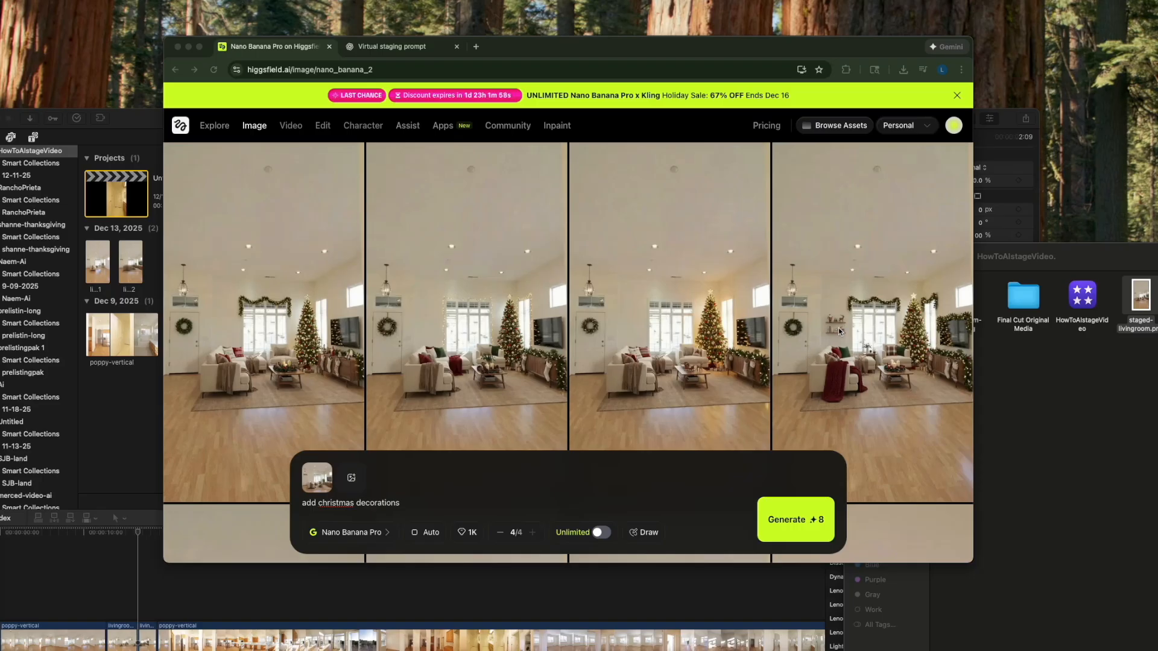
- Open staged-livingroom.png to compare it with the generated Christmas images, and return to the results
{"action": "left_click", "coordinate": [1055, 329]}
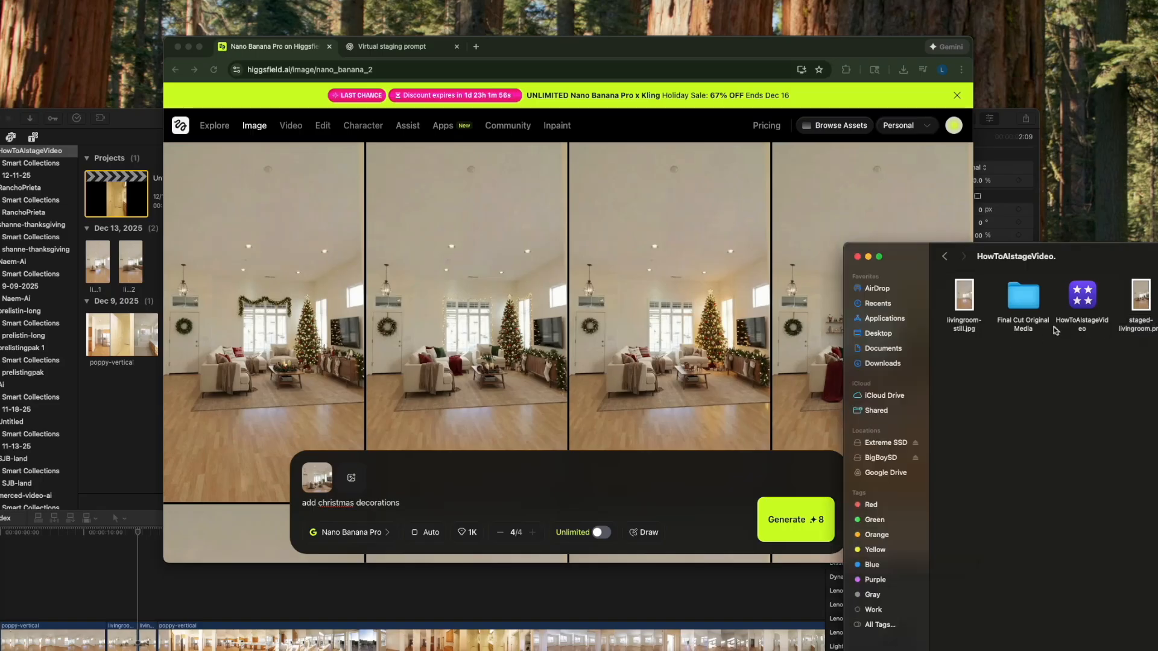
{"action": "left_click", "coordinate": [1138, 302]}
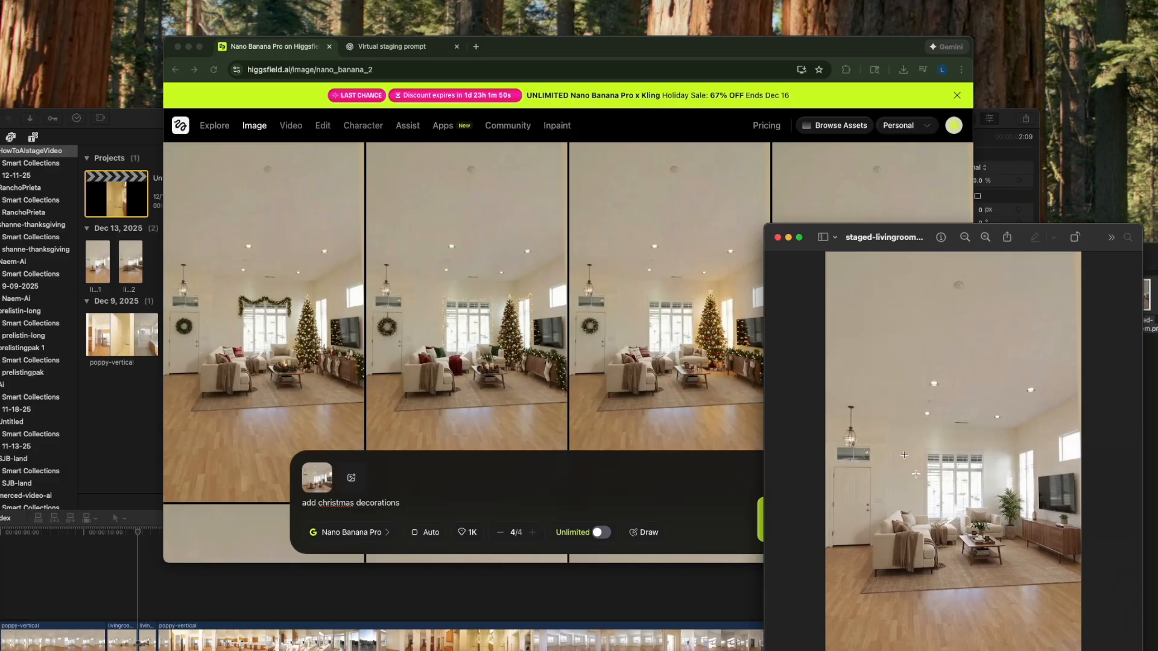
{"action": "left_click", "coordinate": [777, 238]}
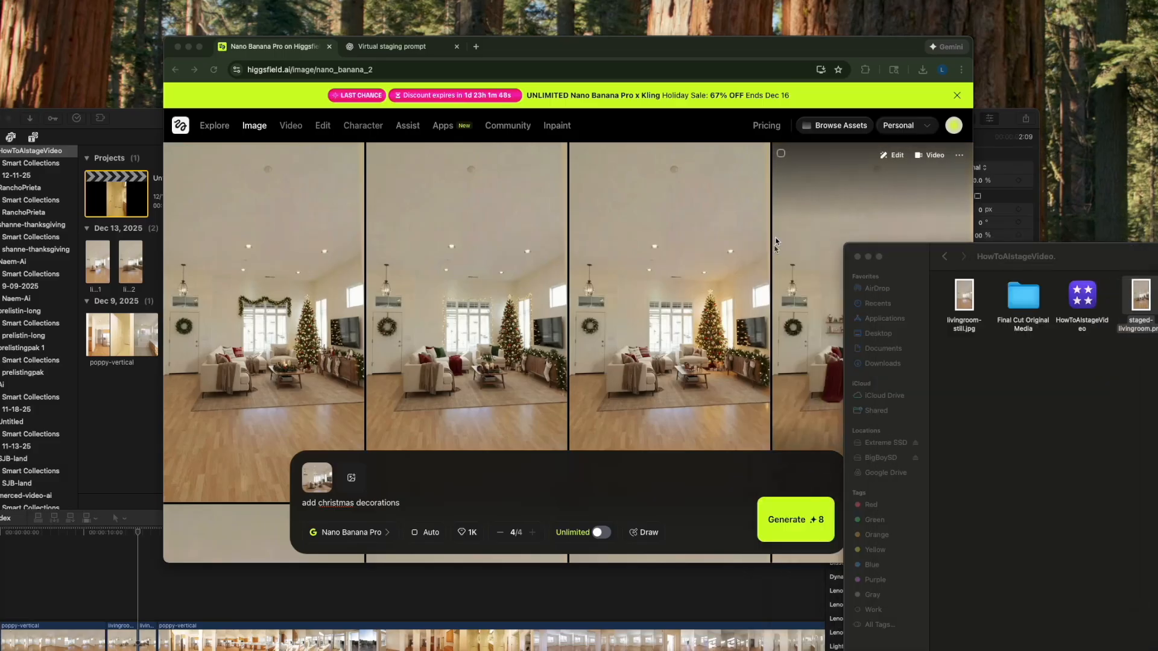
{"action": "left_click", "coordinate": [689, 44]}
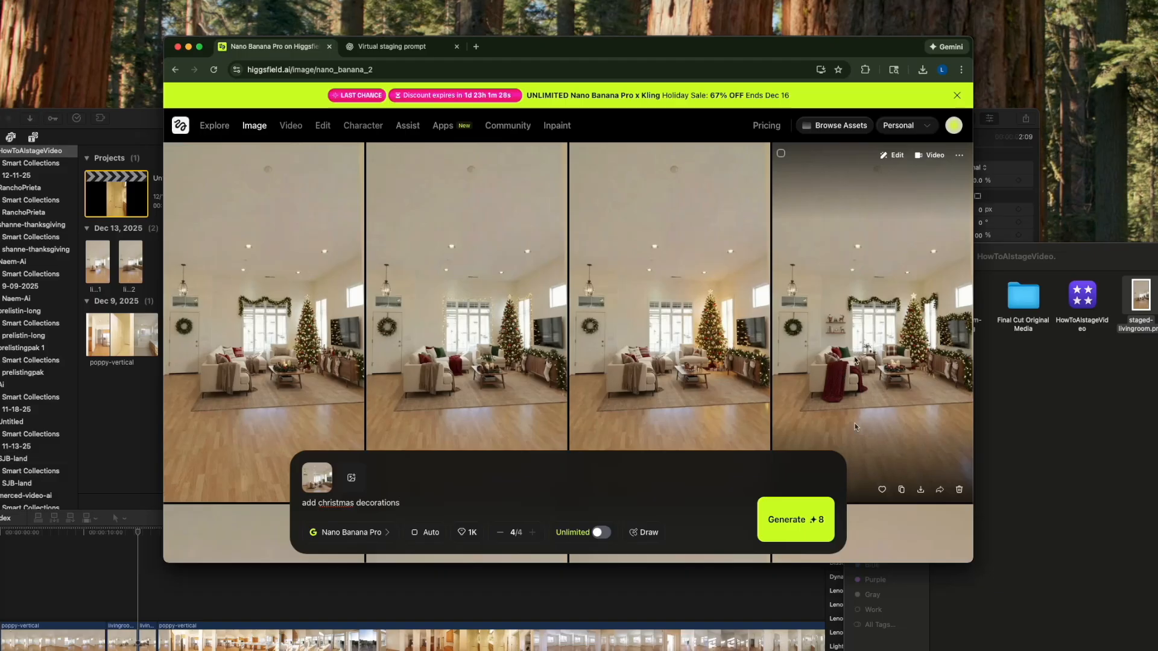
- Download the fourth Christmas image and move it from the videoclips folder into the HowToAIstageVideo. folder
{"action": "left_click", "coordinate": [920, 489]}
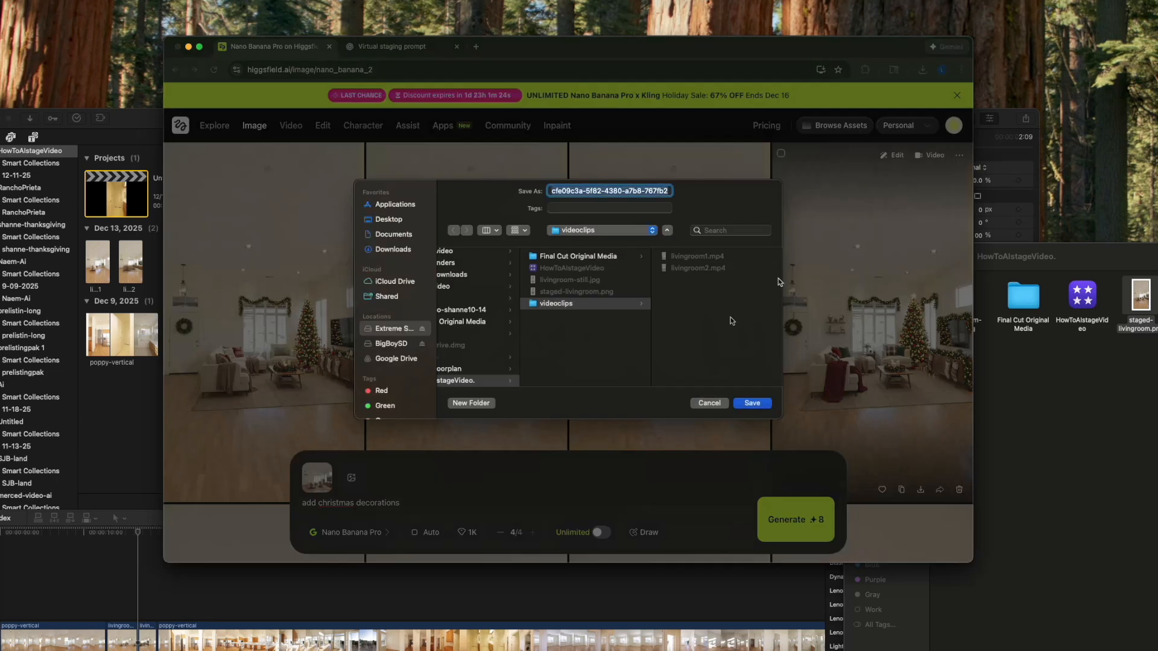
{"action": "left_click", "coordinate": [752, 403]}
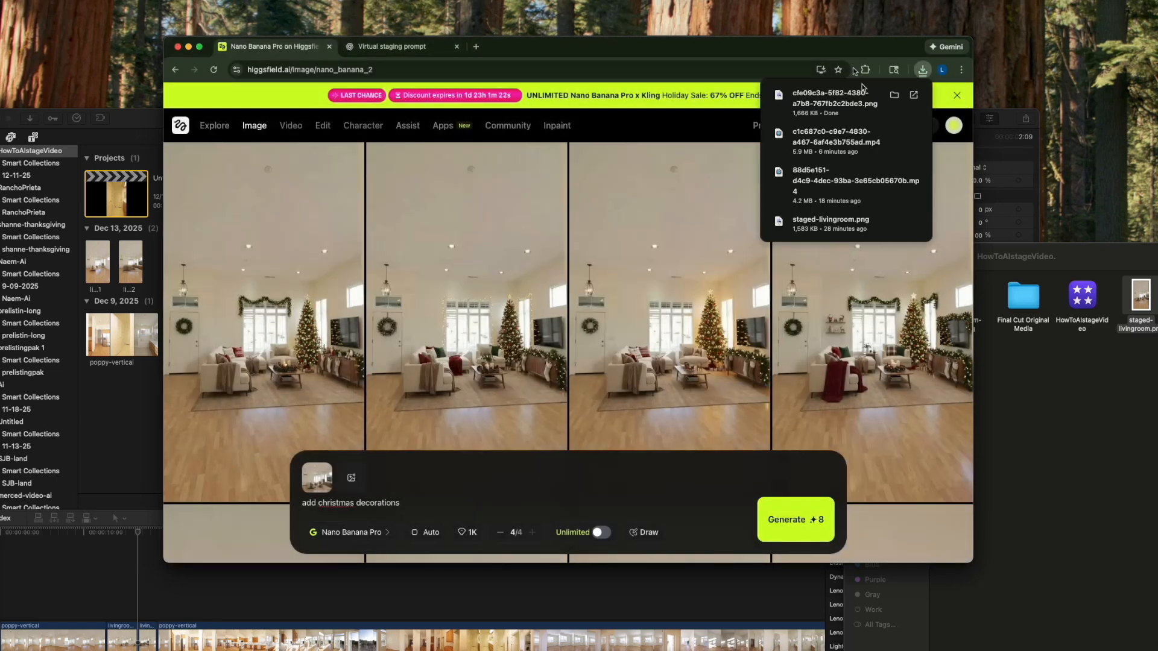
{"action": "left_click", "coordinate": [895, 95]}
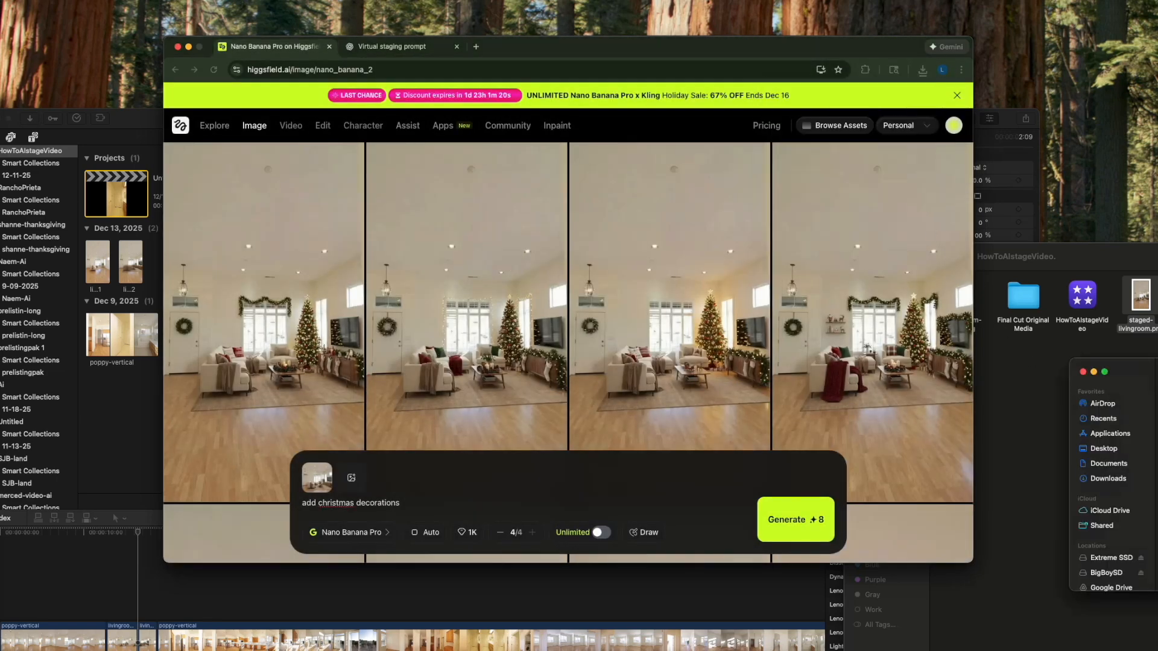
{"action": "left_click_drag", "start_coordinate": [1157, 371], "coordinate": [848, 269]}
{"action": "left_click", "coordinate": [848, 337]}
{"action": "left_click", "coordinate": [851, 342]}
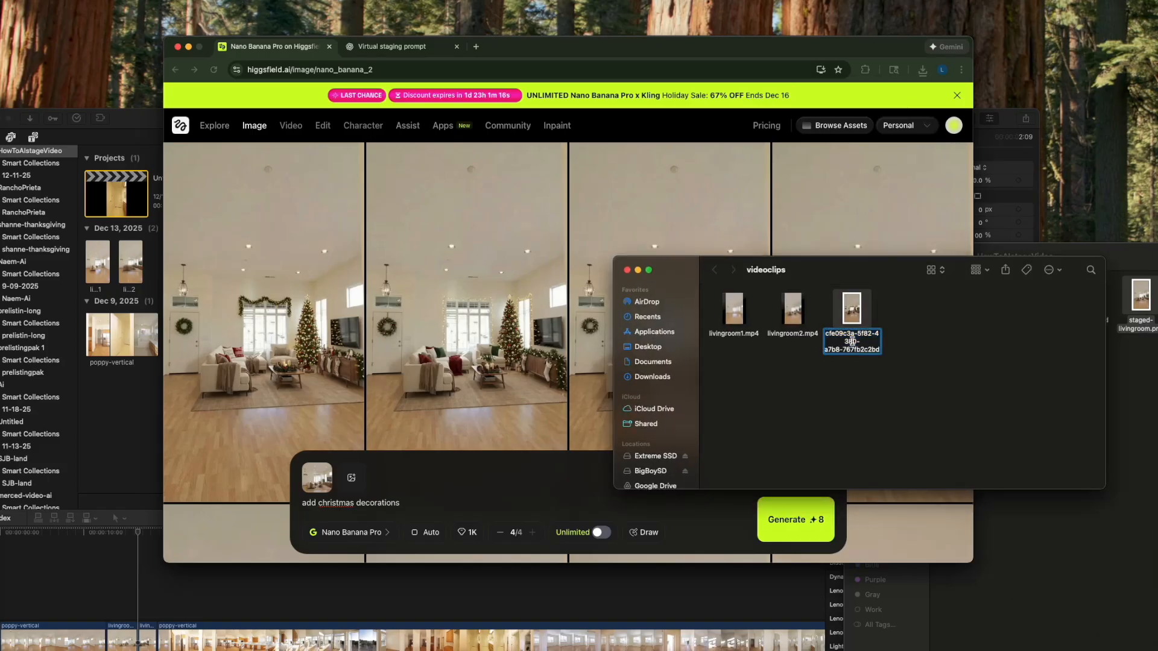
{"action": "left_click_drag", "start_coordinate": [853, 323], "coordinate": [1157, 410]}
{"action": "left_click_drag", "start_coordinate": [843, 272], "coordinate": [1157, 379]}
{"action": "left_click_drag", "start_coordinate": [1157, 256], "coordinate": [1060, 185]}
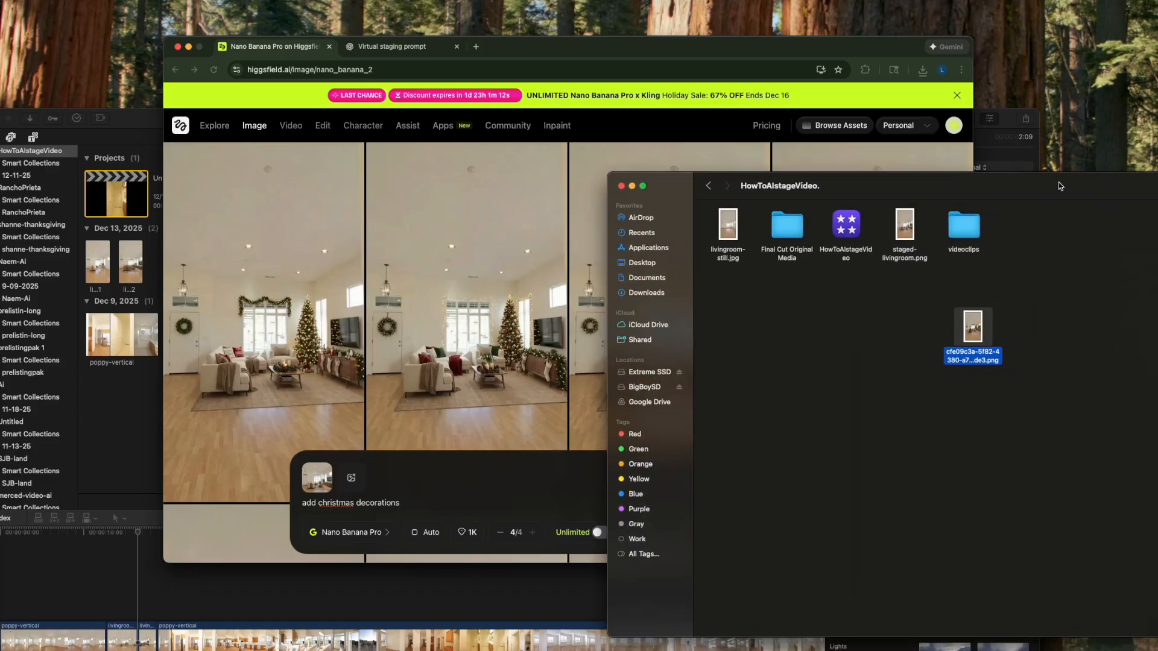
- Rename the downloaded Christmas image as christmaslivingroom
{"action": "left_click", "coordinate": [967, 355]}
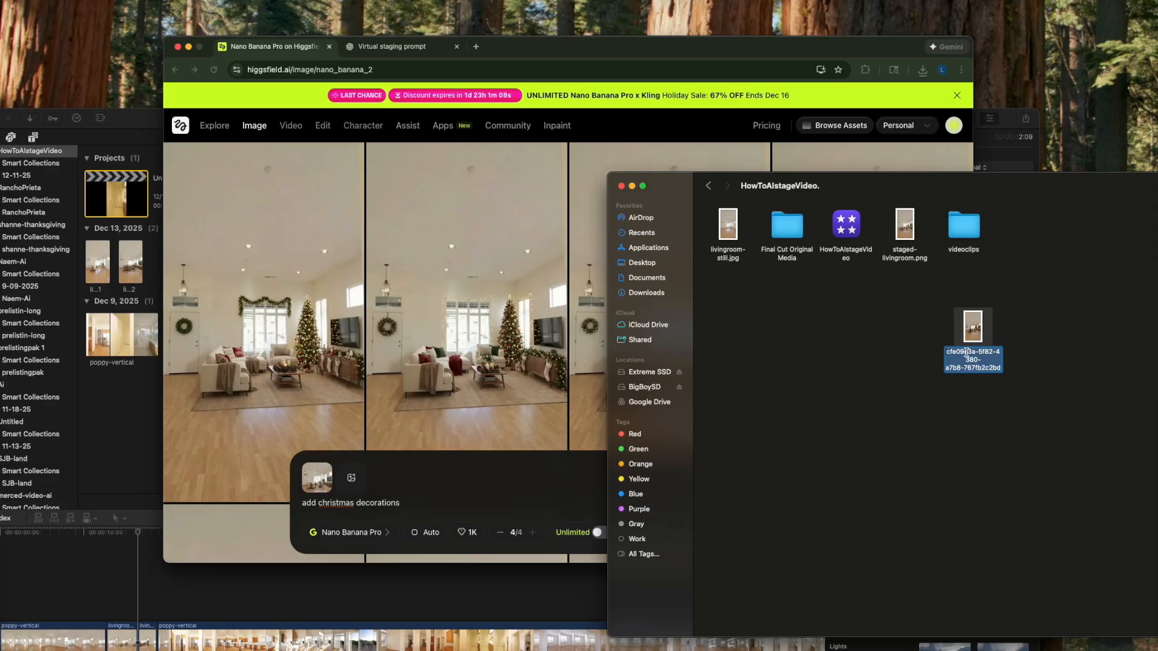
{"action": "type", "text": "christmaslivingroom"}
{"action": "key", "text": "Return"}
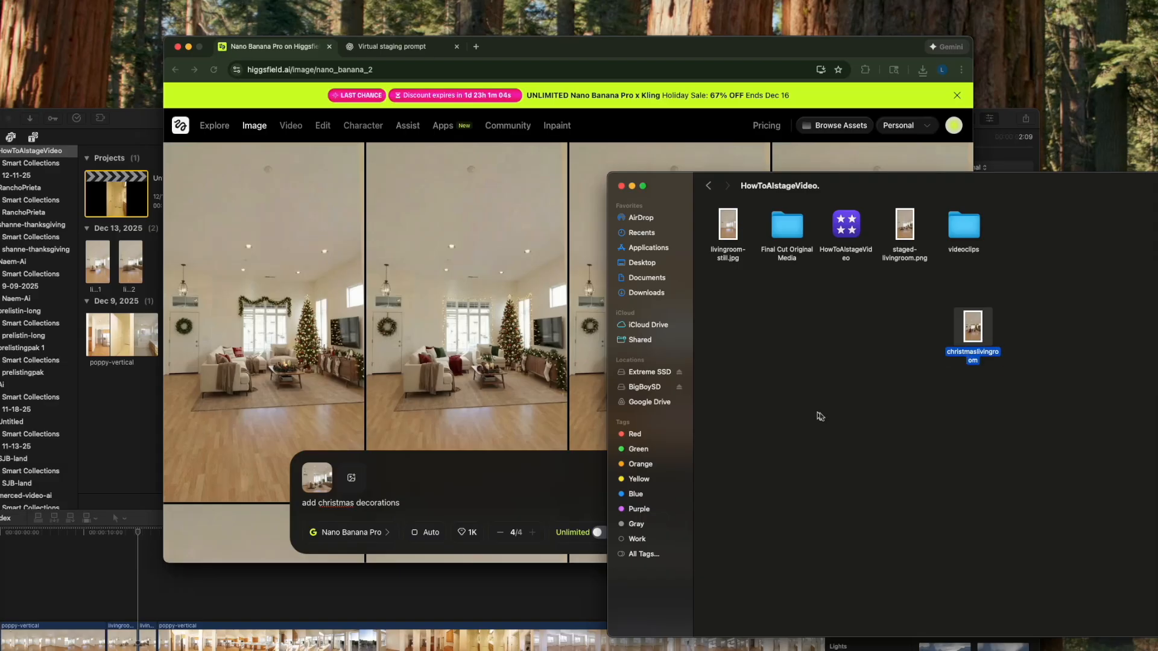
{"action": "left_click", "coordinate": [839, 357]}
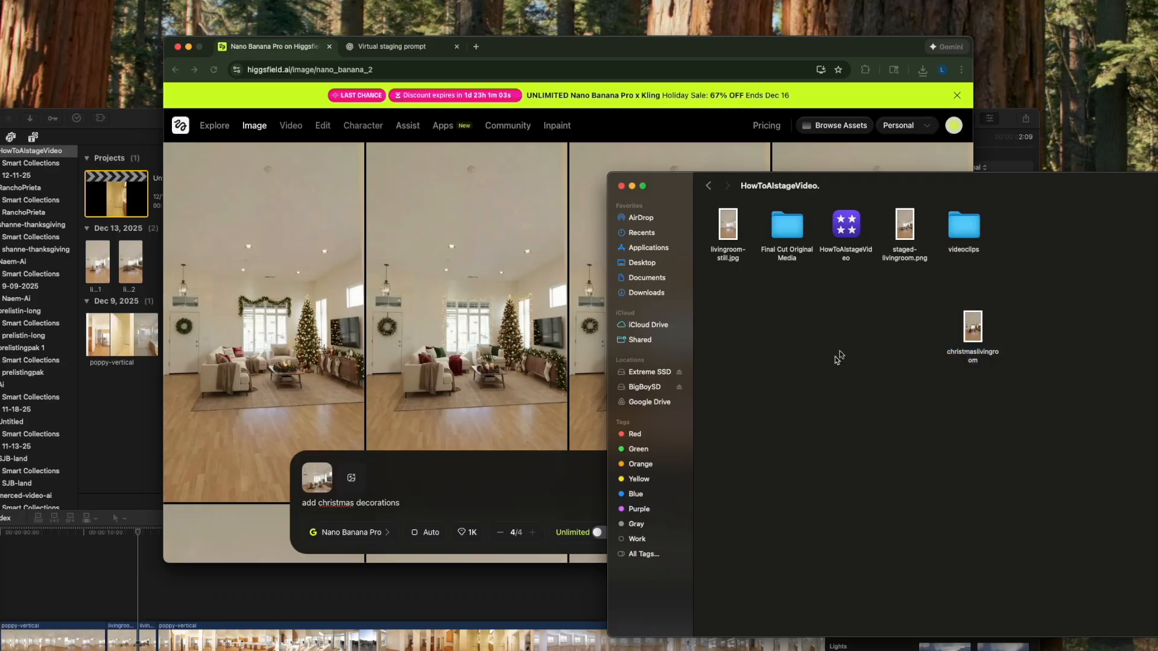
- Open Higgsfield's video generator and switch the model to Kling 2.5 Turbo
{"action": "left_click", "coordinate": [965, 342]}
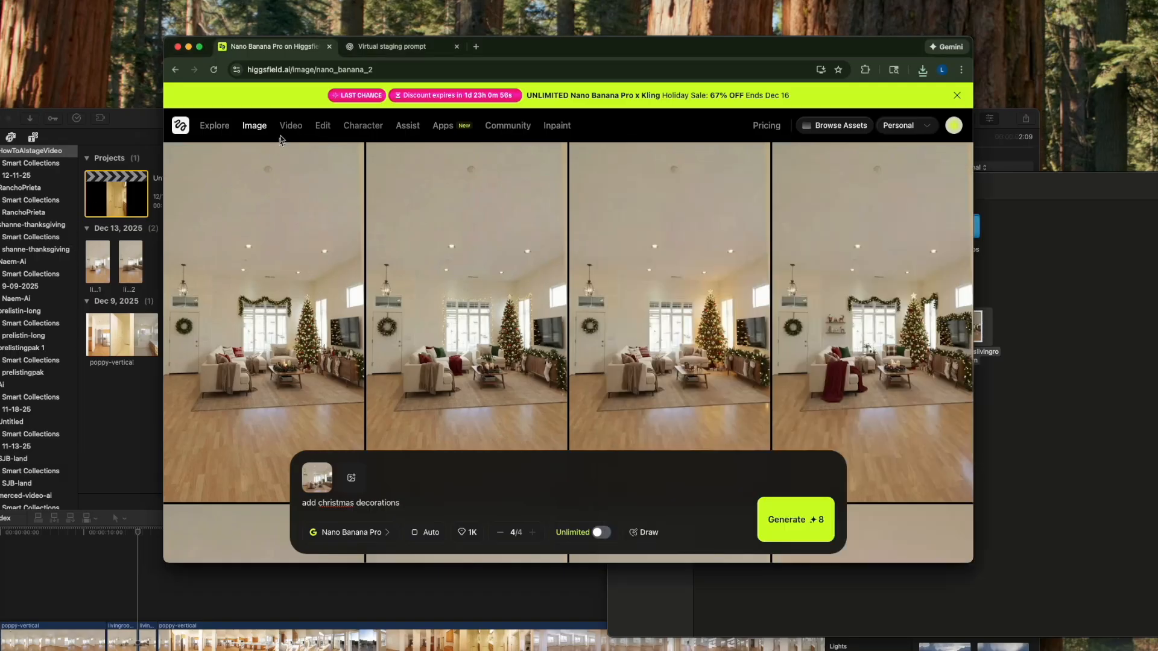
{"action": "mouse_move", "coordinate": [282, 132]}
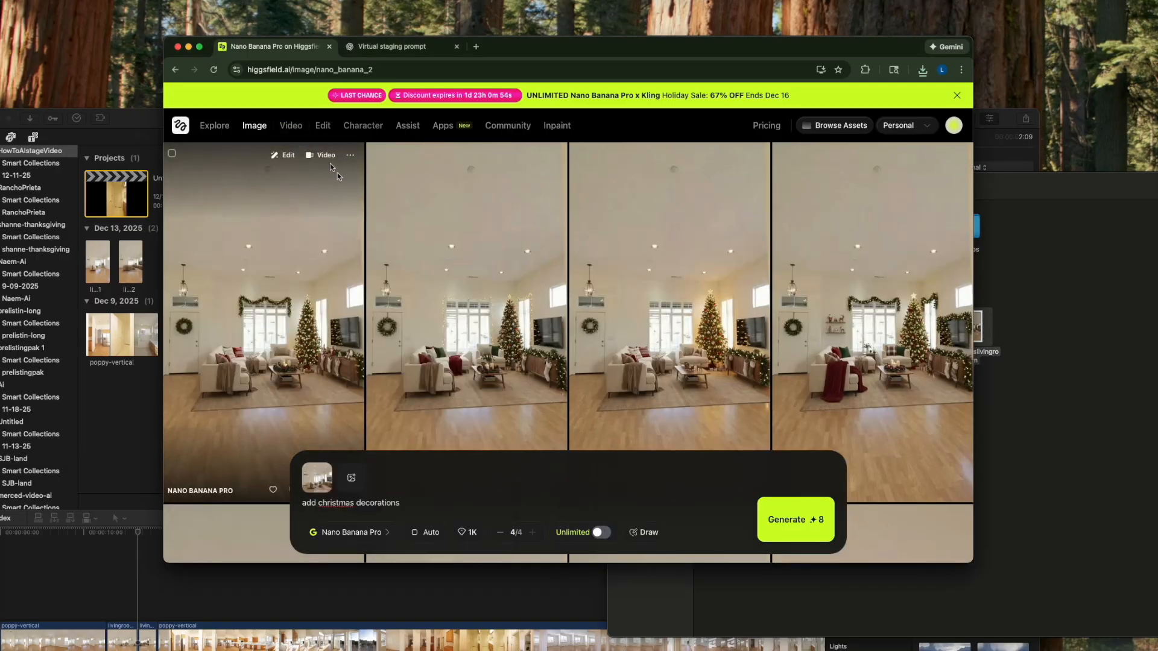
{"action": "left_click", "coordinate": [290, 126]}
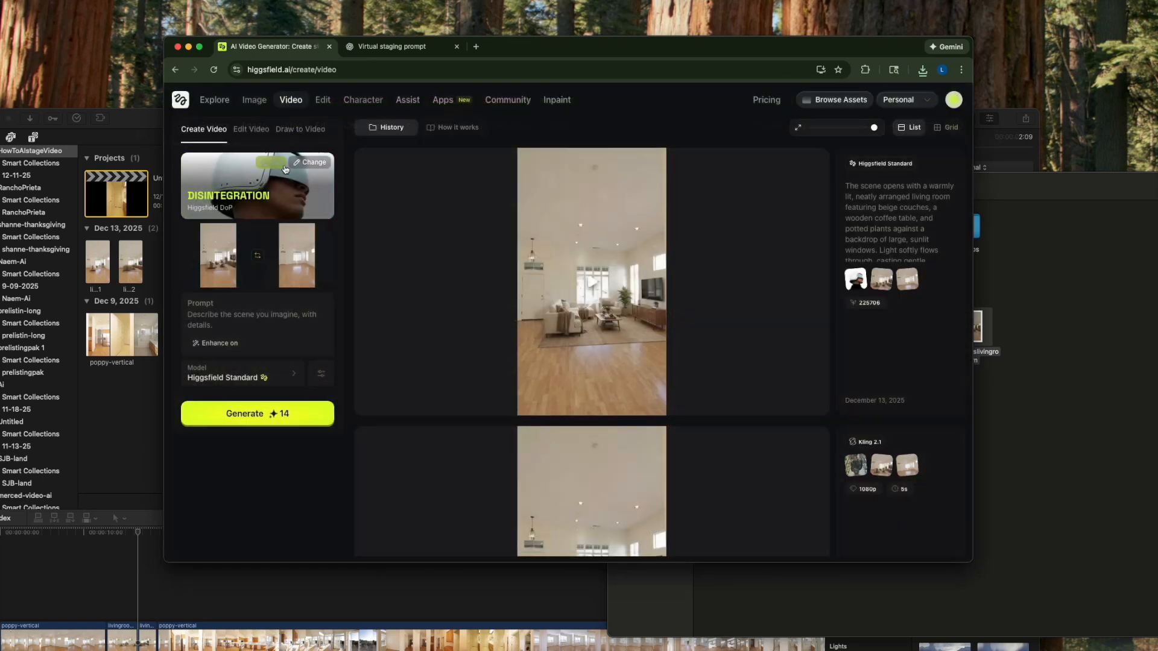
{"action": "left_click", "coordinate": [306, 164]}
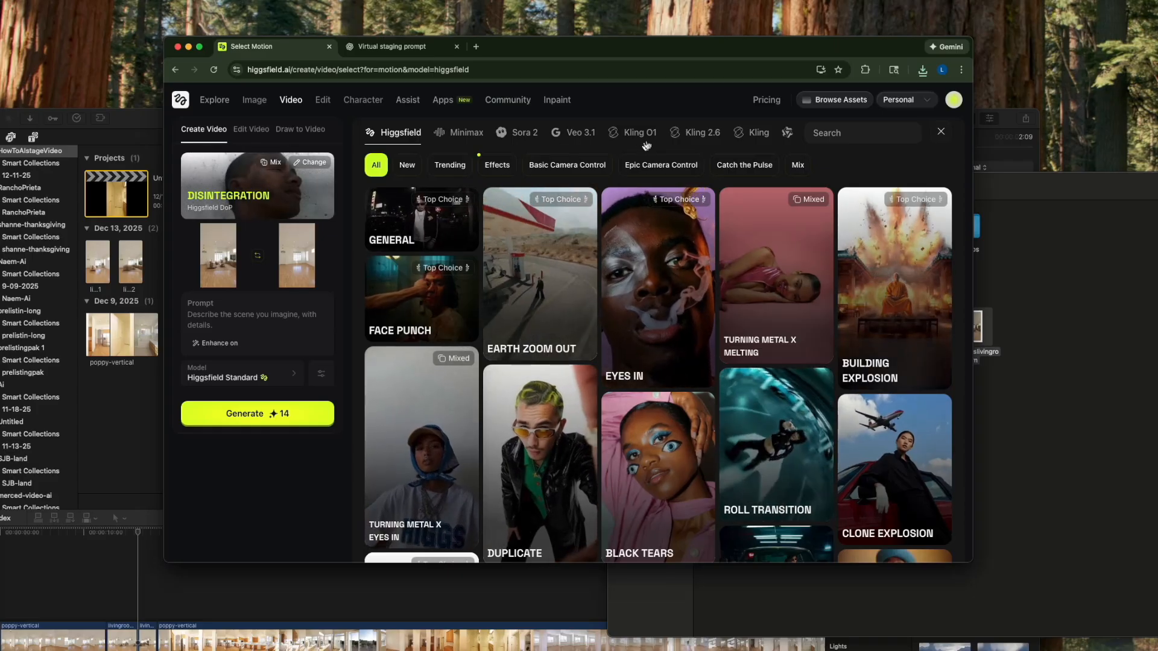
{"action": "left_click", "coordinate": [702, 132]}
{"action": "left_click", "coordinate": [287, 377]}
{"action": "mouse_move", "coordinate": [459, 439]}
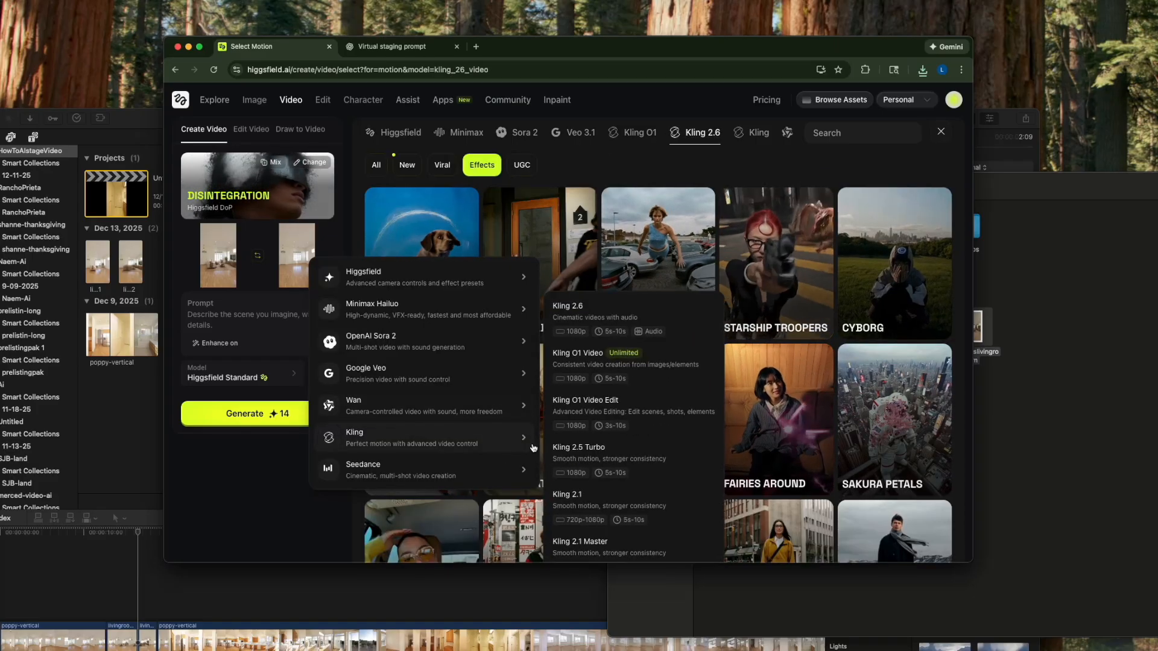
{"action": "left_click", "coordinate": [602, 459]}
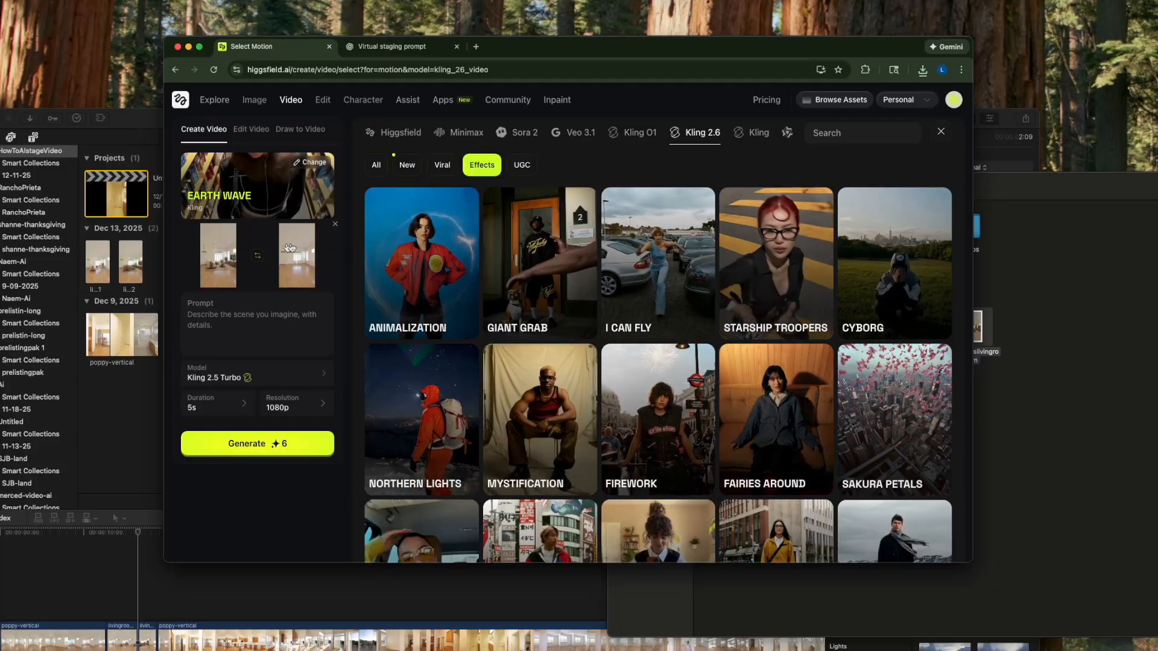
- Replace the end frame with the christmaslivingroom image from the HowToAIstageVideo. folder
{"action": "left_click", "coordinate": [335, 225]}
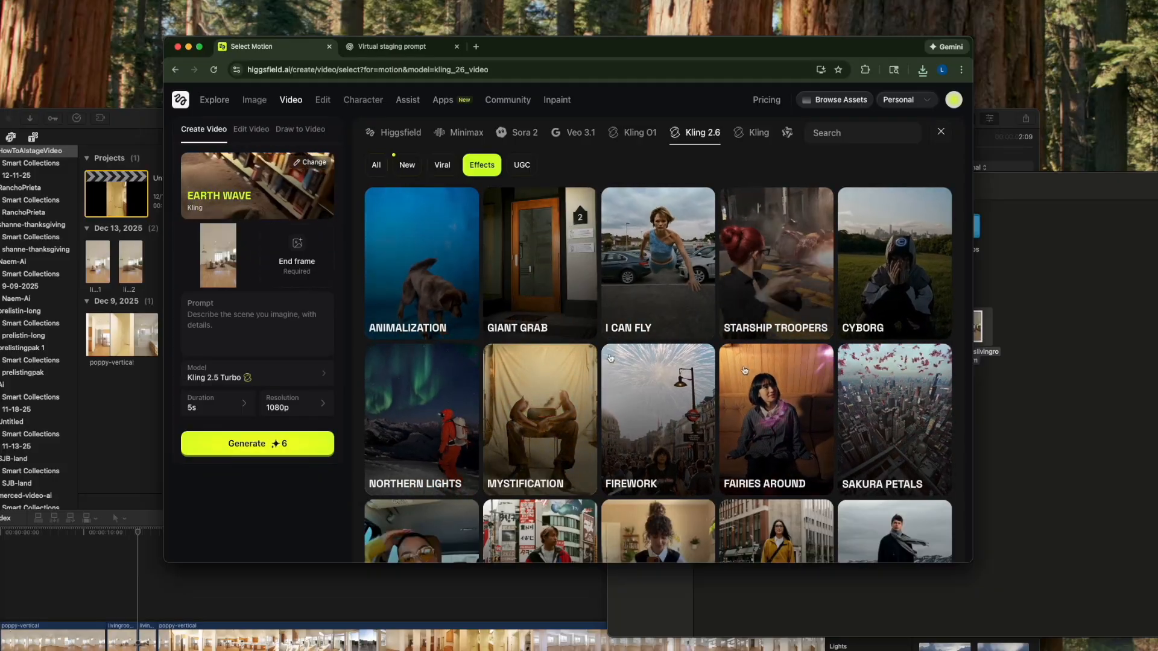
{"action": "left_click", "coordinate": [975, 338]}
{"action": "left_click_drag", "start_coordinate": [975, 340], "coordinate": [297, 257]}
- Enter the prompt "animate the christmas decorations into the room", generate the video with the Earth Wave motion, and play it
{"action": "left_click", "coordinate": [242, 330]}
{"action": "type", "text": "animate the christmas decorations into the room"}
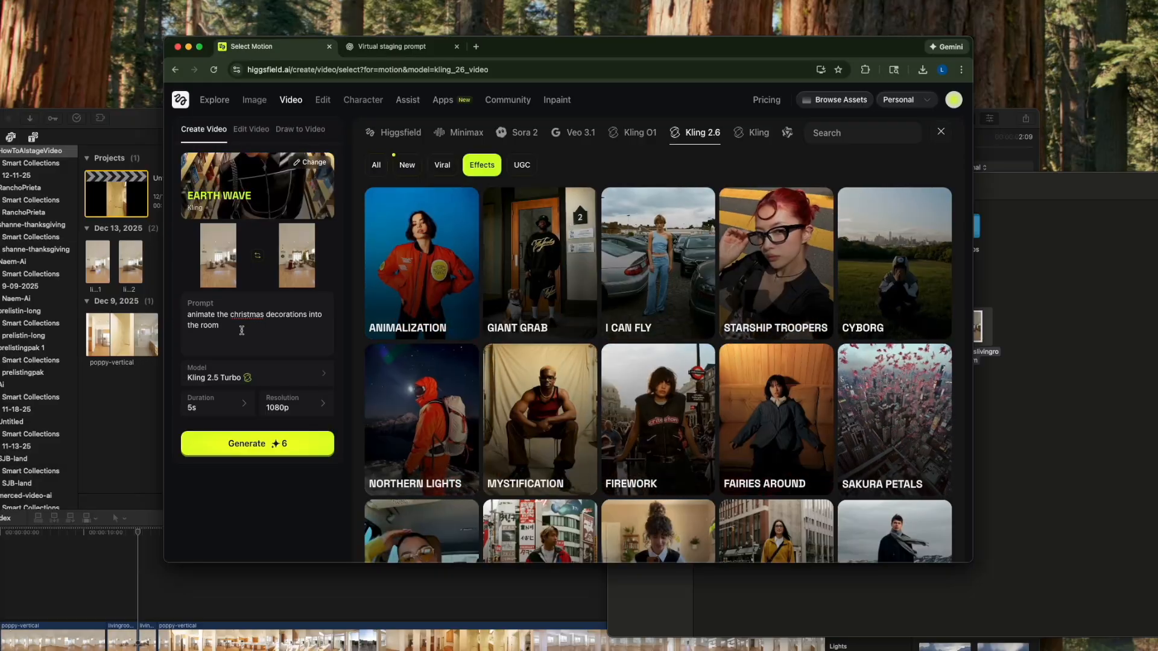
{"action": "left_click", "coordinate": [283, 445]}
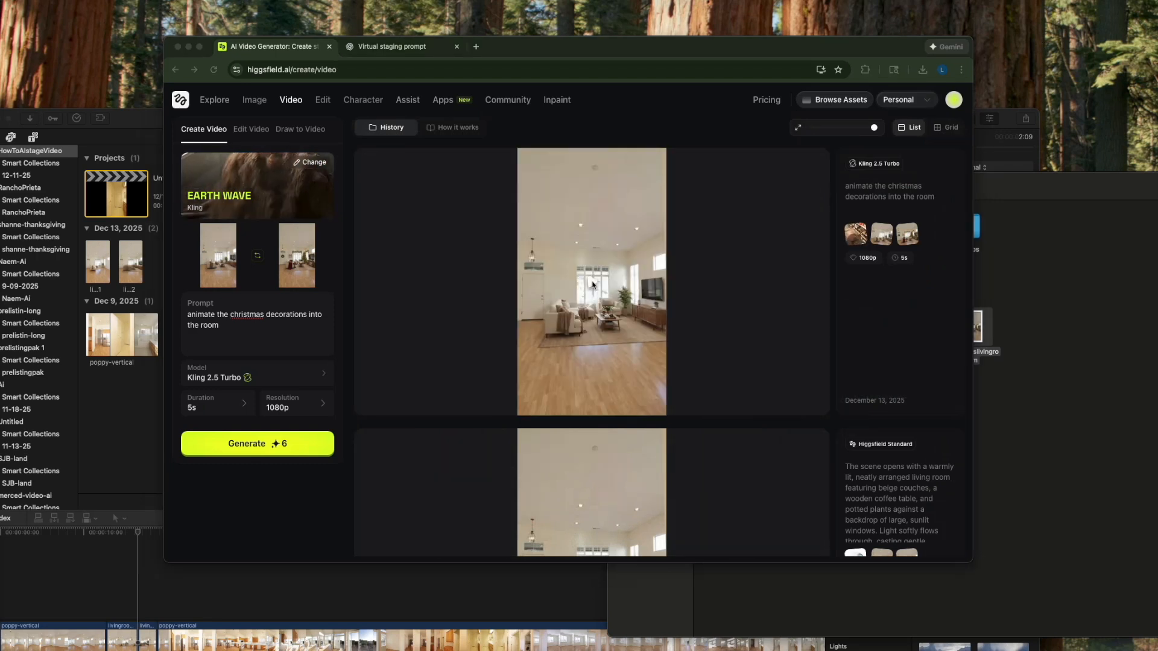
{"action": "left_click", "coordinate": [592, 285]}
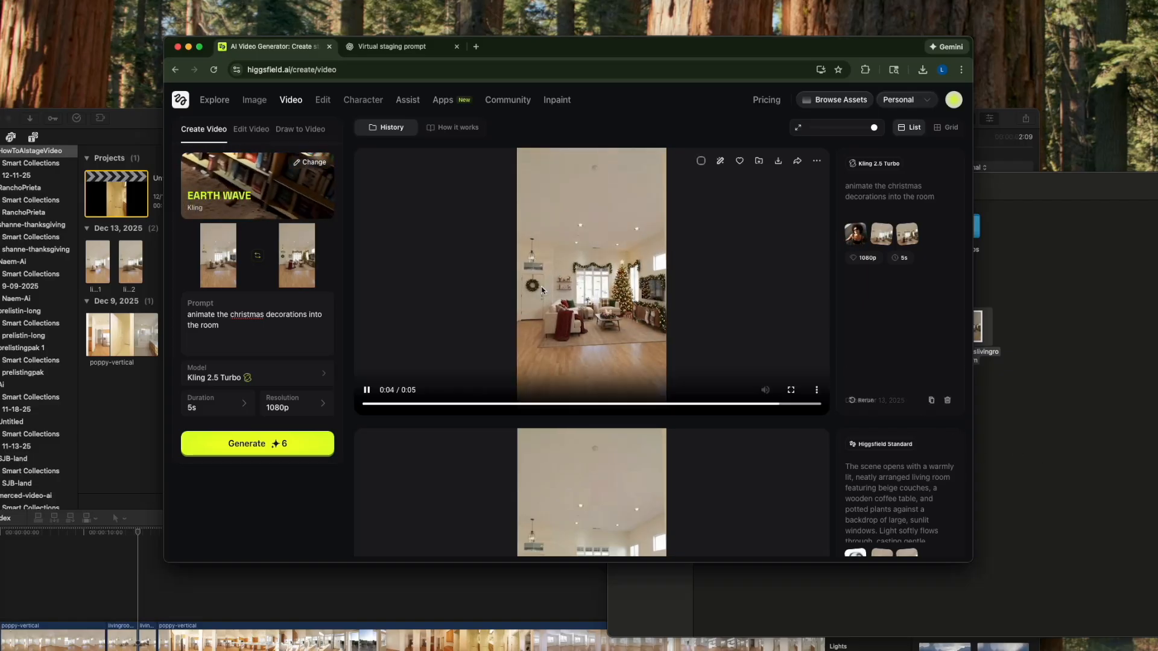
{"action": "left_click", "coordinate": [579, 296]}
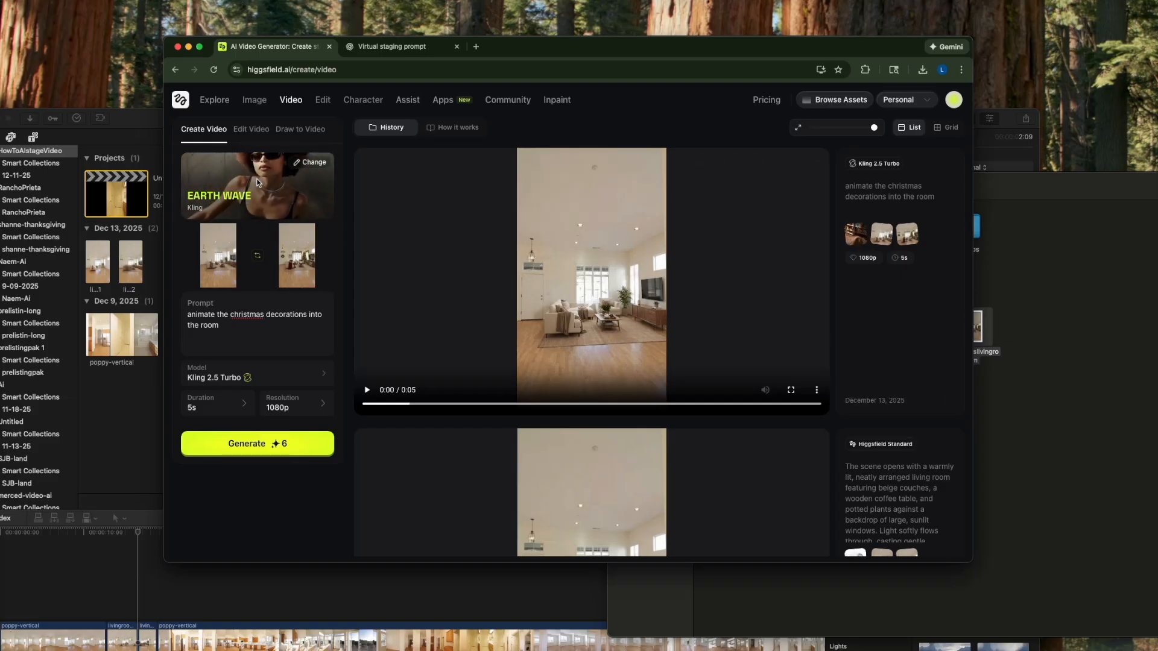
- Change the motion preset from Earth Wave to Kling's General and generate the Christmas video again
{"action": "left_click", "coordinate": [303, 174]}
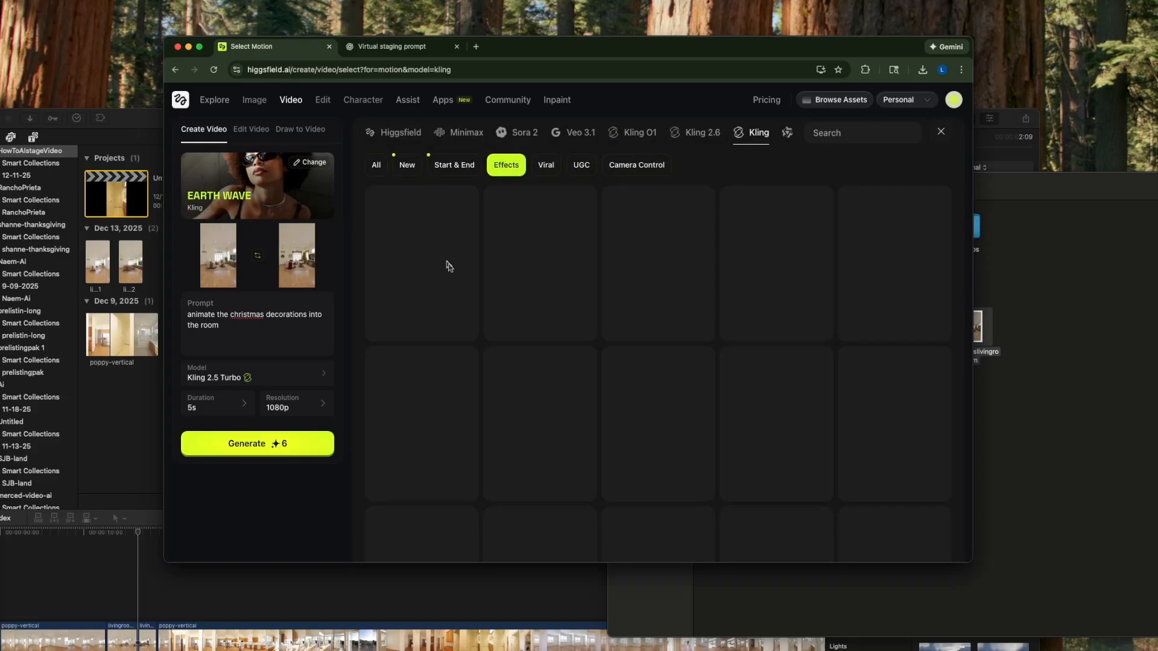
{"action": "left_click", "coordinate": [376, 166]}
{"action": "left_click", "coordinate": [399, 232]}
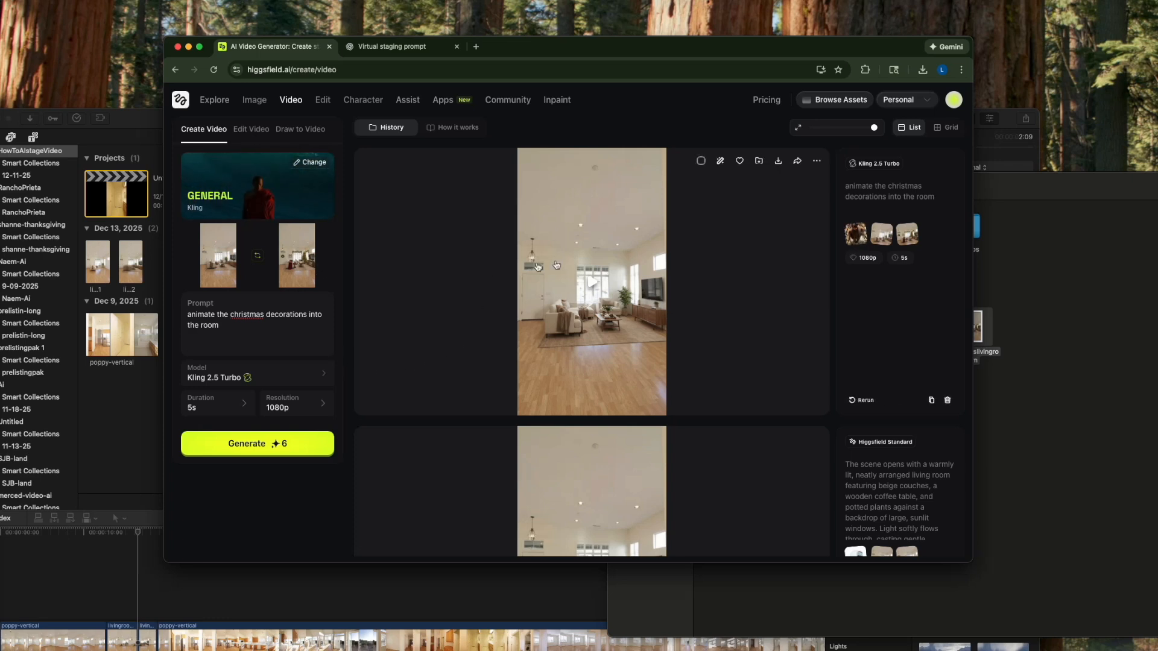
{"action": "left_click", "coordinate": [590, 298]}
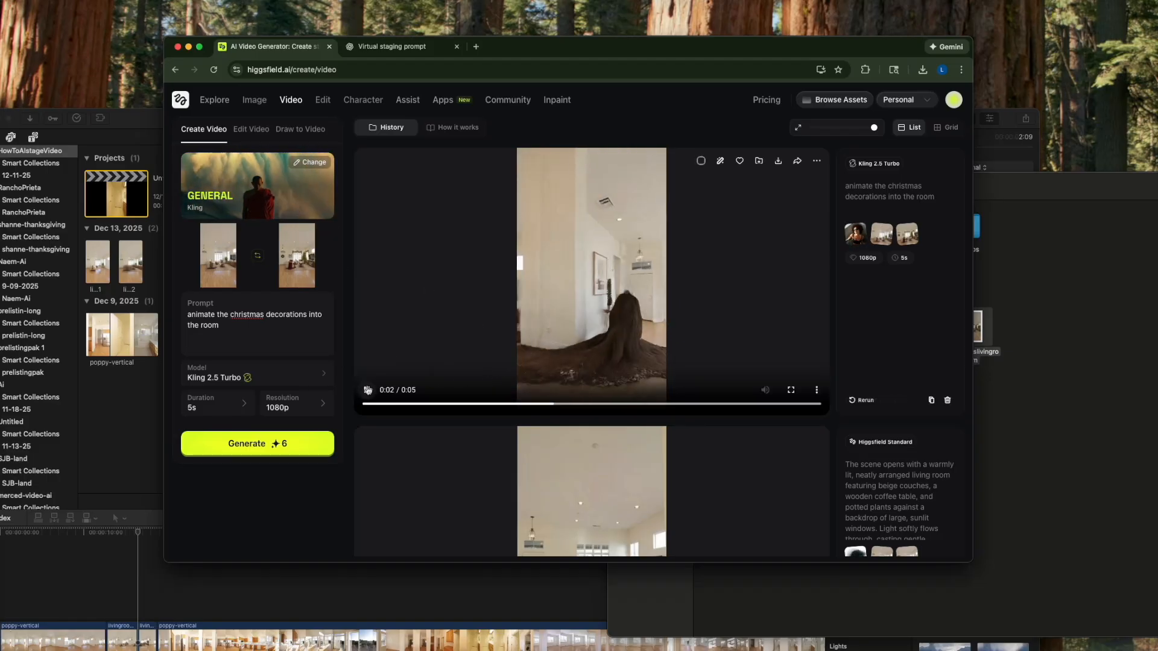
{"action": "left_click", "coordinate": [253, 447]}
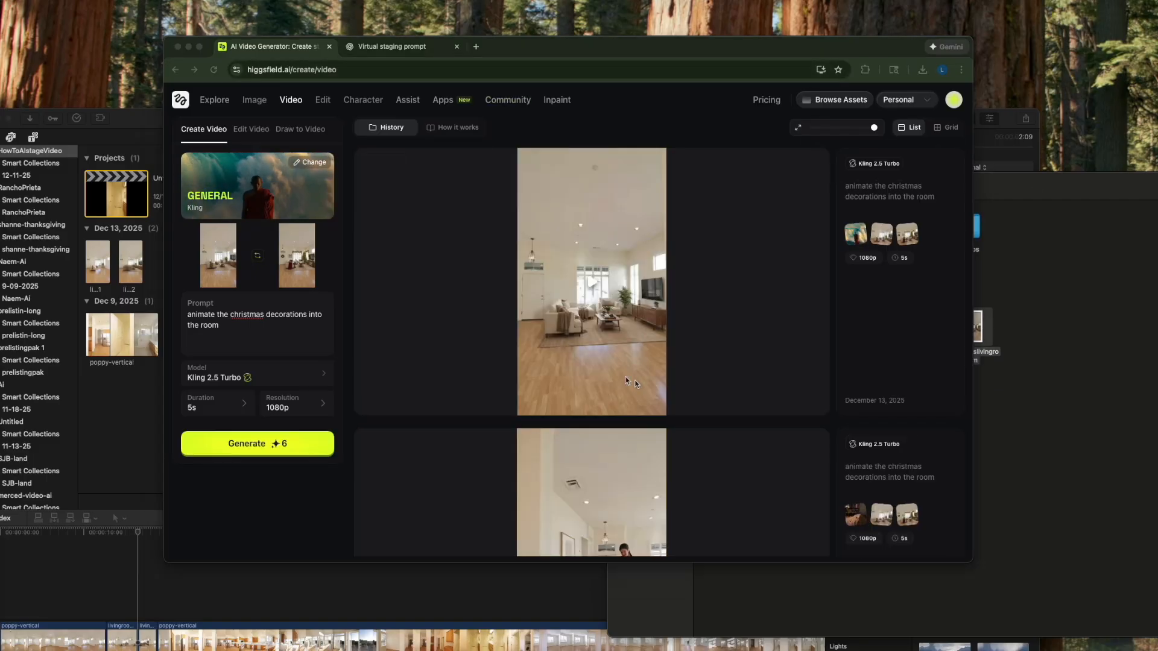
- Play the General version of the Christmas video and compare it with the earlier generations in the history
{"action": "left_click", "coordinate": [592, 288]}
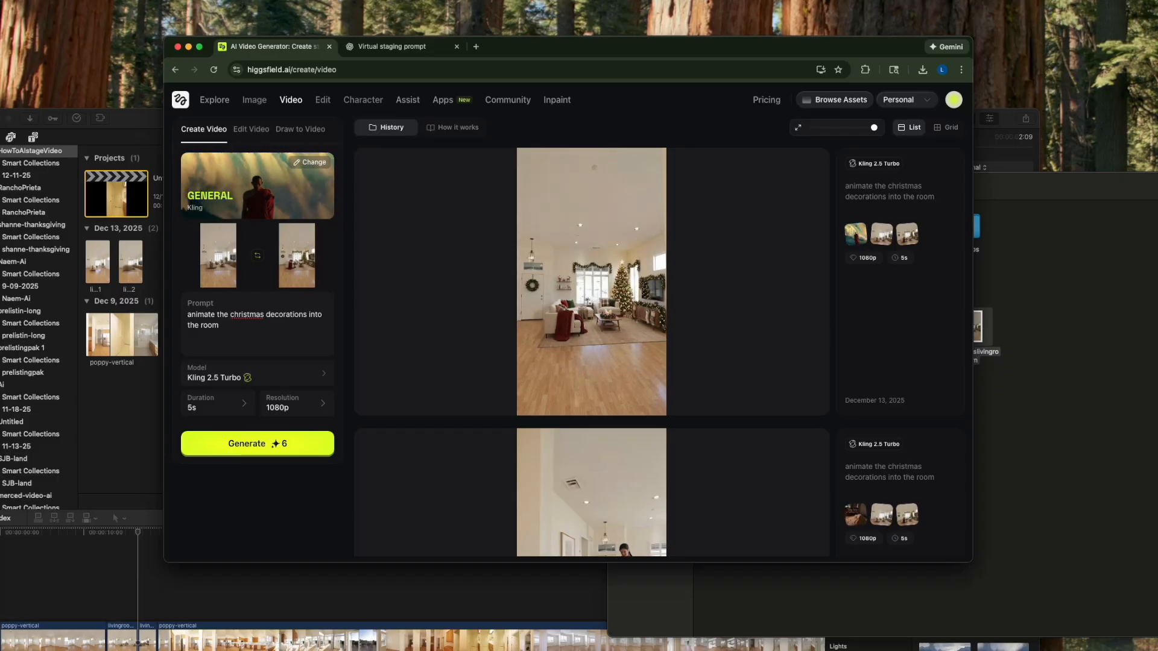
{"action": "scroll", "coordinate": [592, 350], "scroll_direction": "down", "scroll_amount": 3}
{"action": "scroll", "coordinate": [591, 350], "scroll_direction": "down", "scroll_amount": 5}
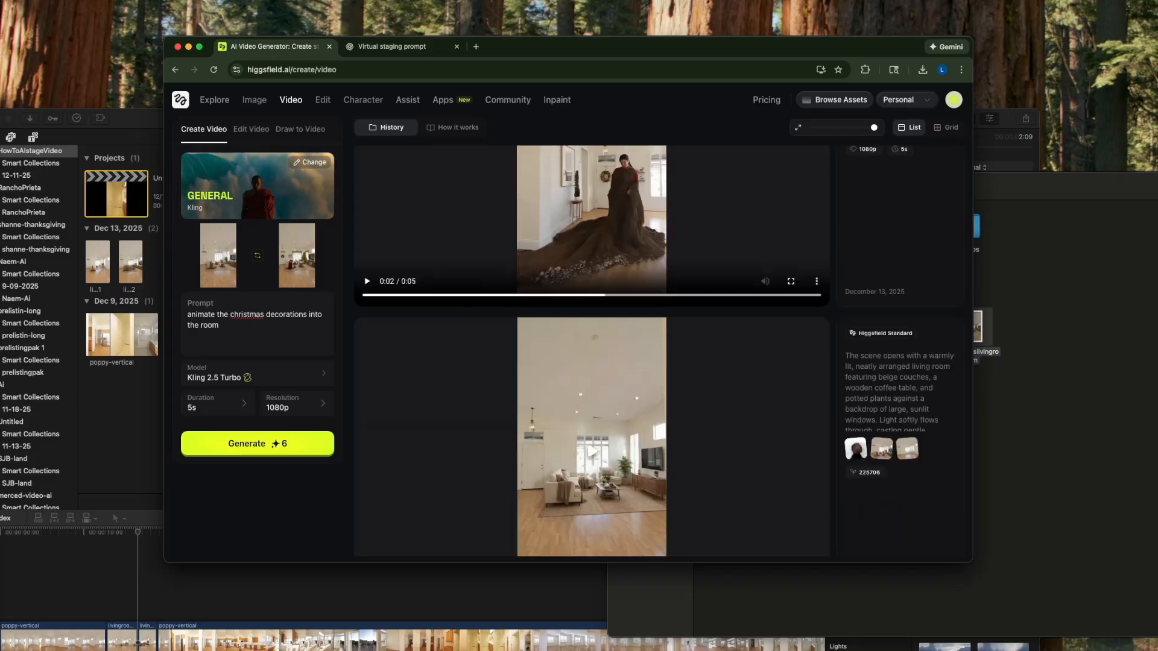
{"action": "scroll", "coordinate": [791, 323], "scroll_direction": "up", "scroll_amount": 6}
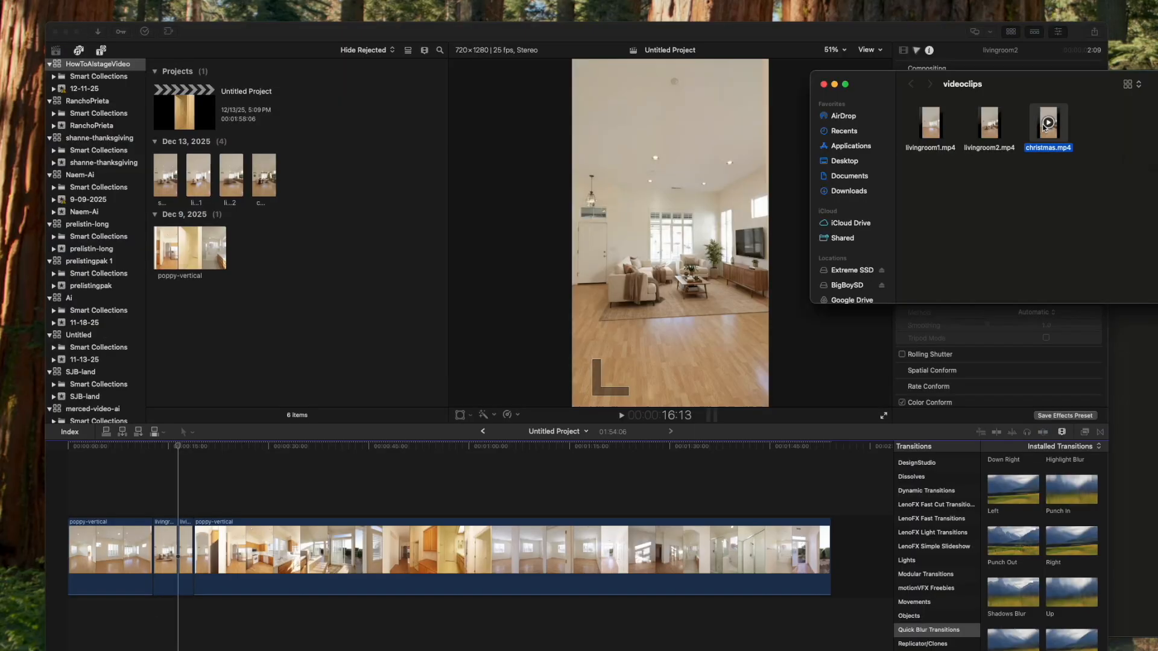
- Insert christmas.mp4 between the livingroom1 and livingroom2 clips in the Final Cut Pro timeline and play it
{"action": "left_click_drag", "start_coordinate": [1048, 124], "coordinate": [175, 562]}
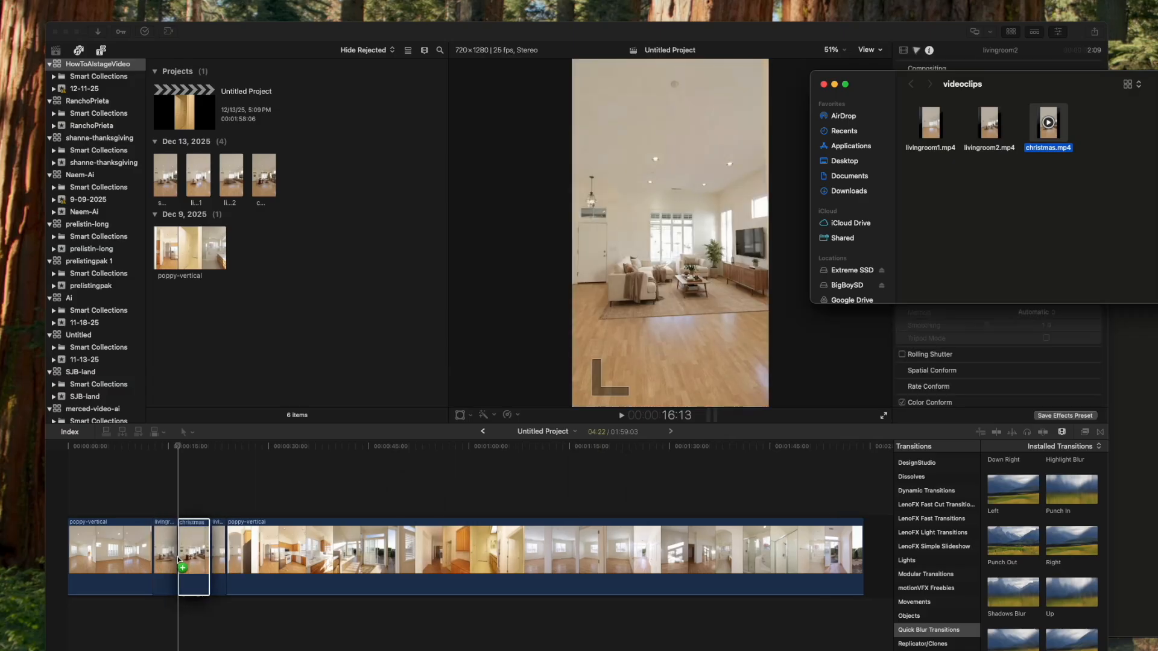
{"action": "left_click", "coordinate": [178, 455]}
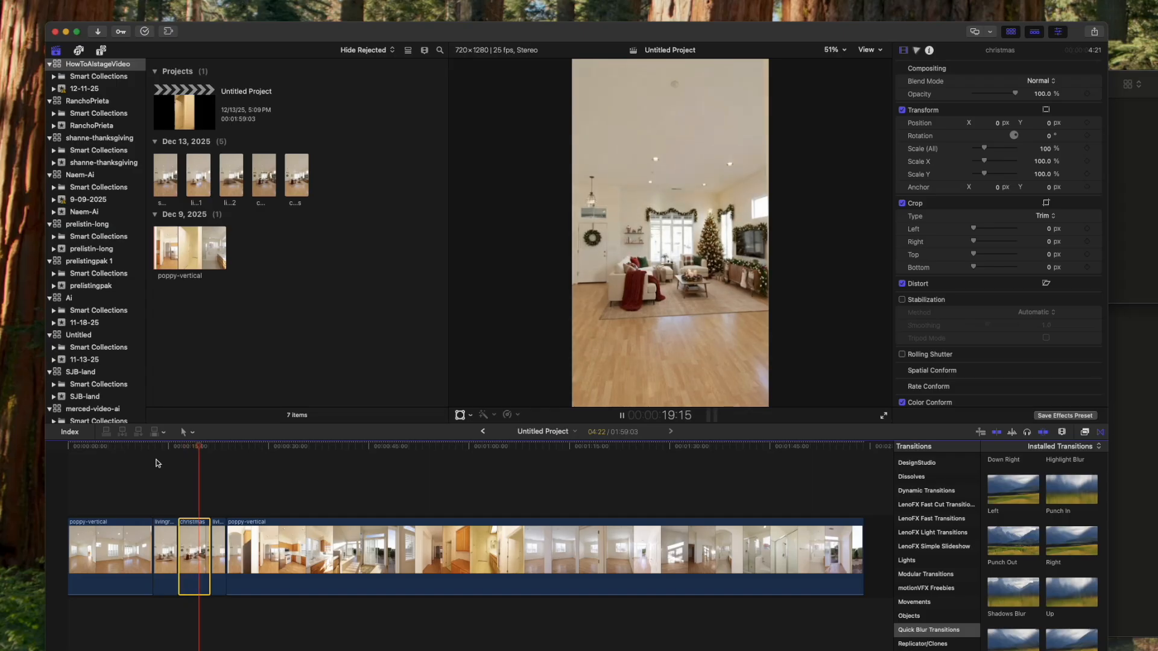
{"action": "key", "text": "space"}
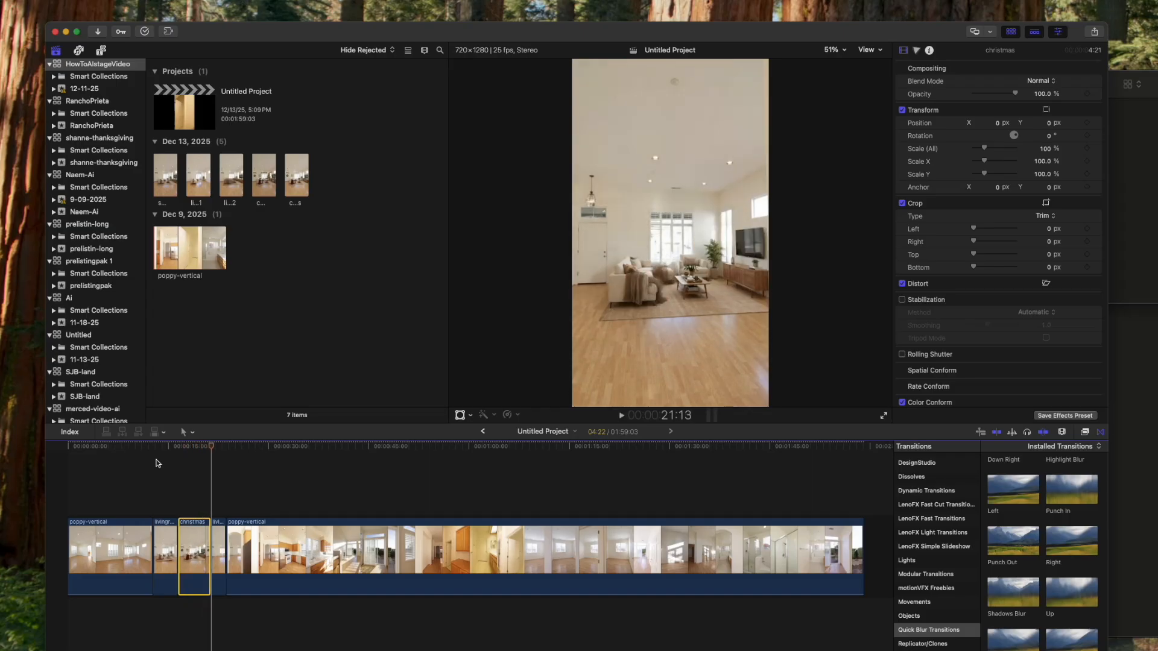
- Play through the cut from livingroom1 into the christmas clip and trim the christmas clip to a duration of 4:03
{"action": "key", "text": "super+equal"}
{"action": "key", "text": "super+equal"}
{"action": "key", "text": "super+equal"}
{"action": "key", "text": "super+equal"}
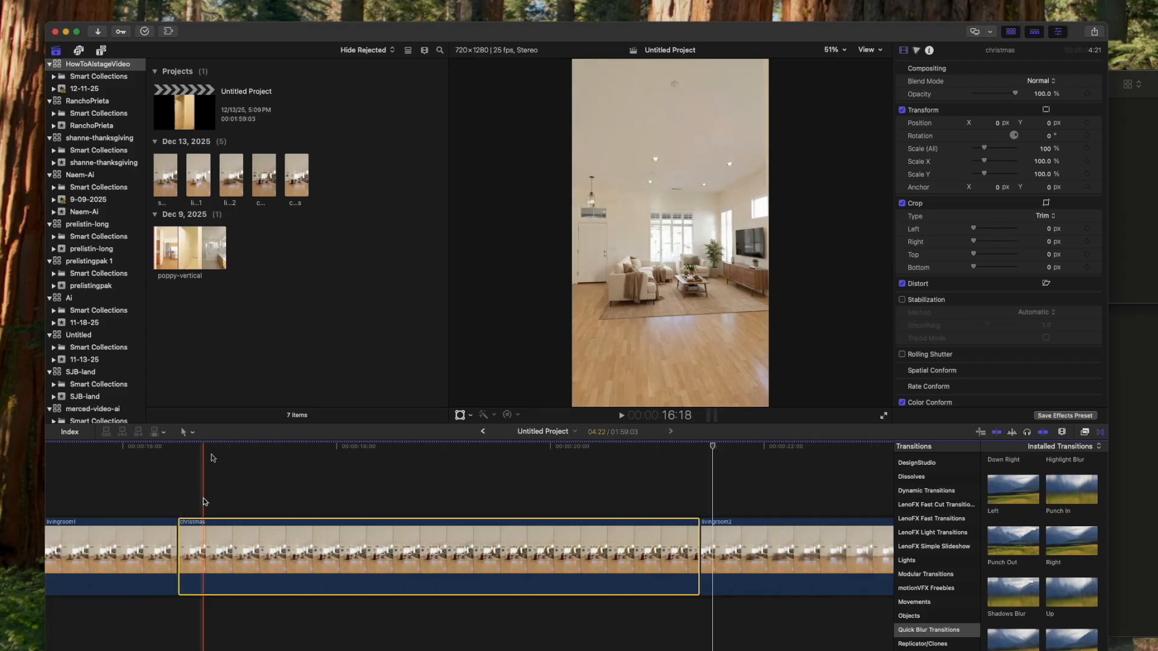
{"action": "key", "text": "space"}
{"action": "key", "text": "space"}
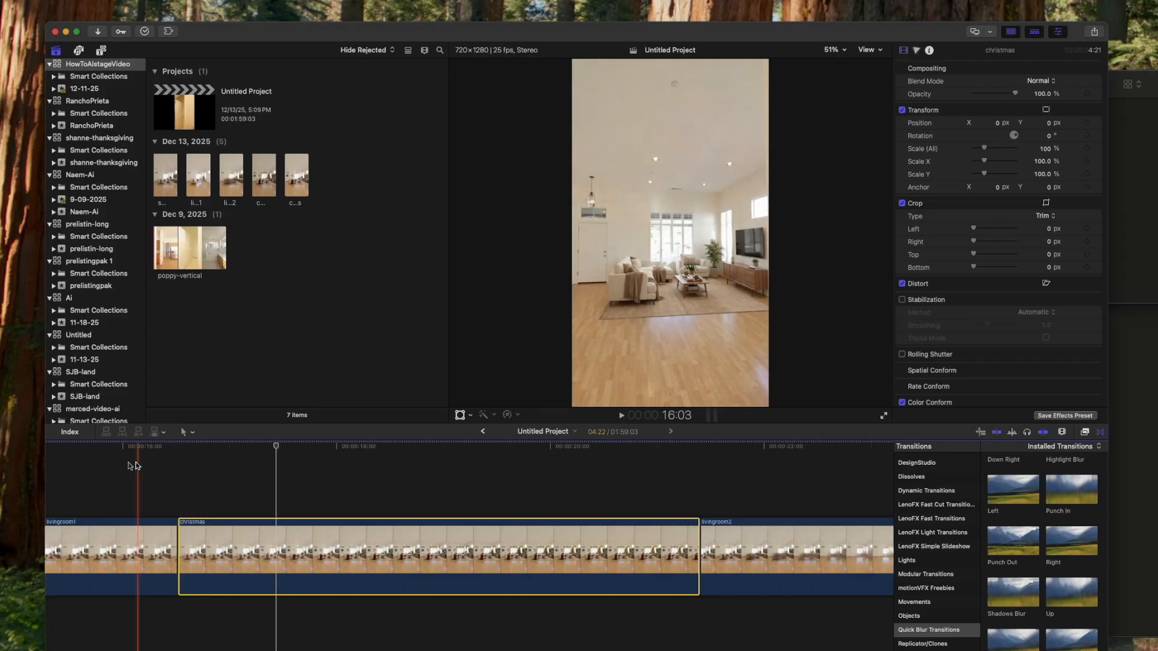
{"action": "key", "text": "space"}
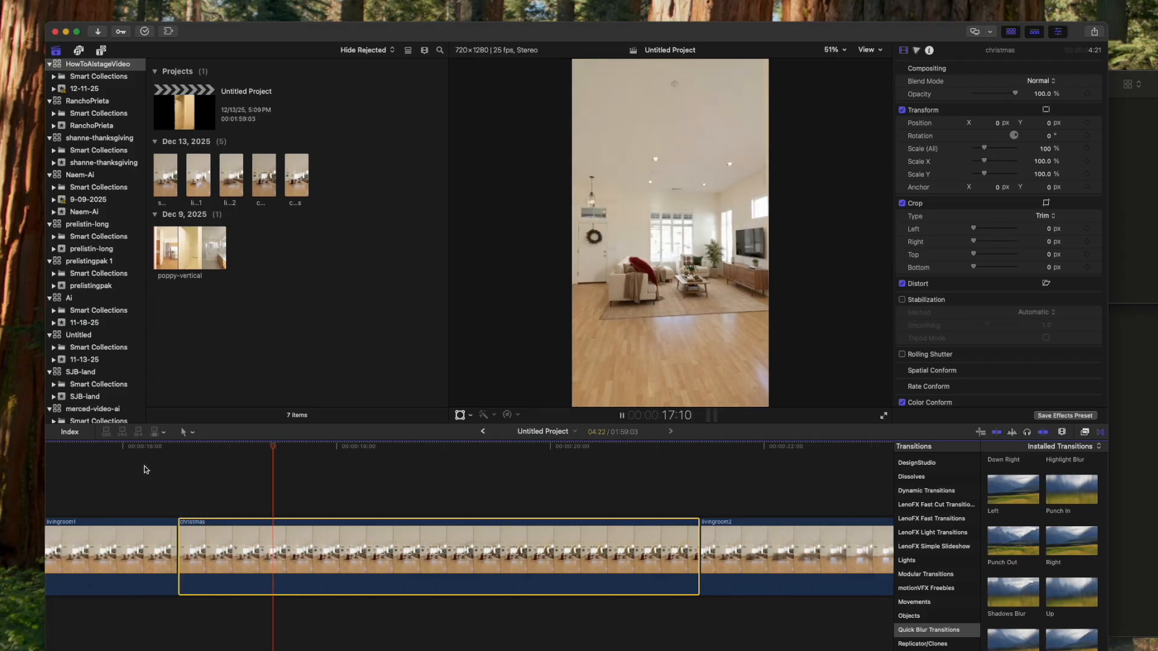
{"action": "key", "text": "space"}
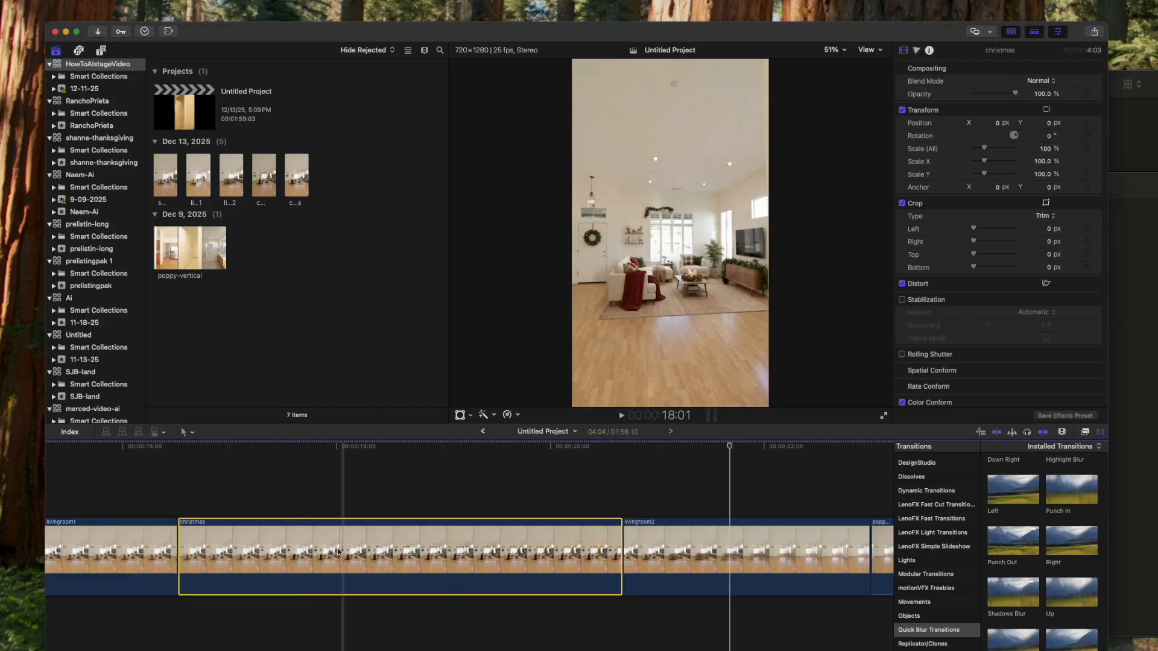
{"action": "key", "text": "shift+z"}
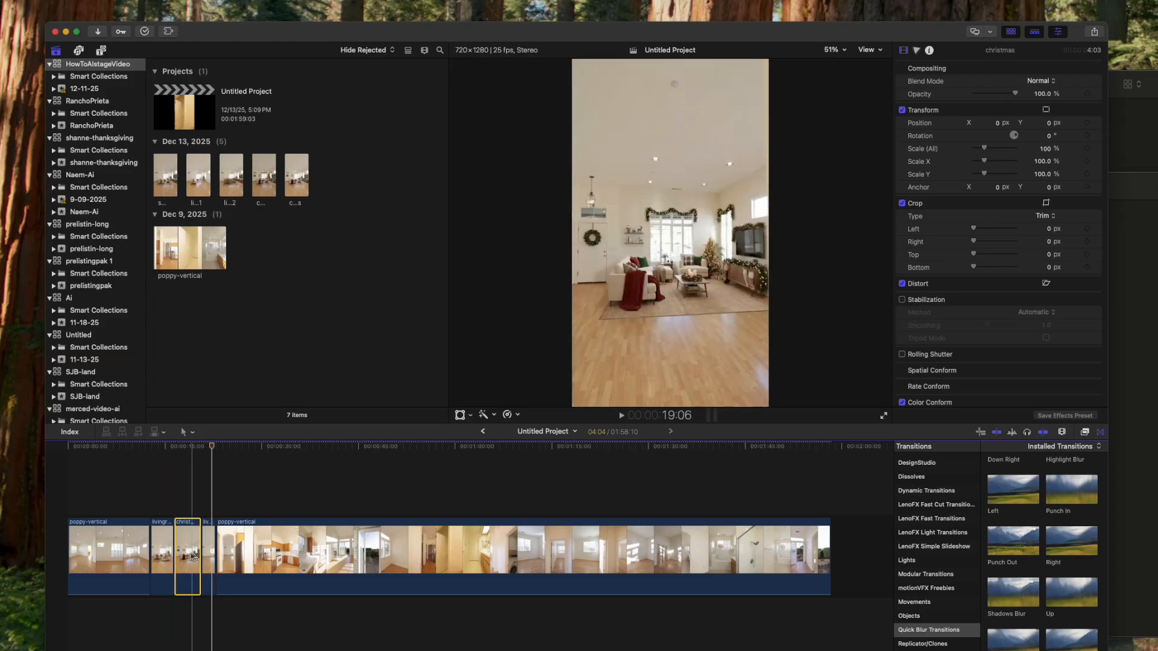
- Play back the staging sequence and check the cuts between livingroom1, christmas, livingroom2 and the following poppy-vertical clip
{"action": "key", "text": "space"}
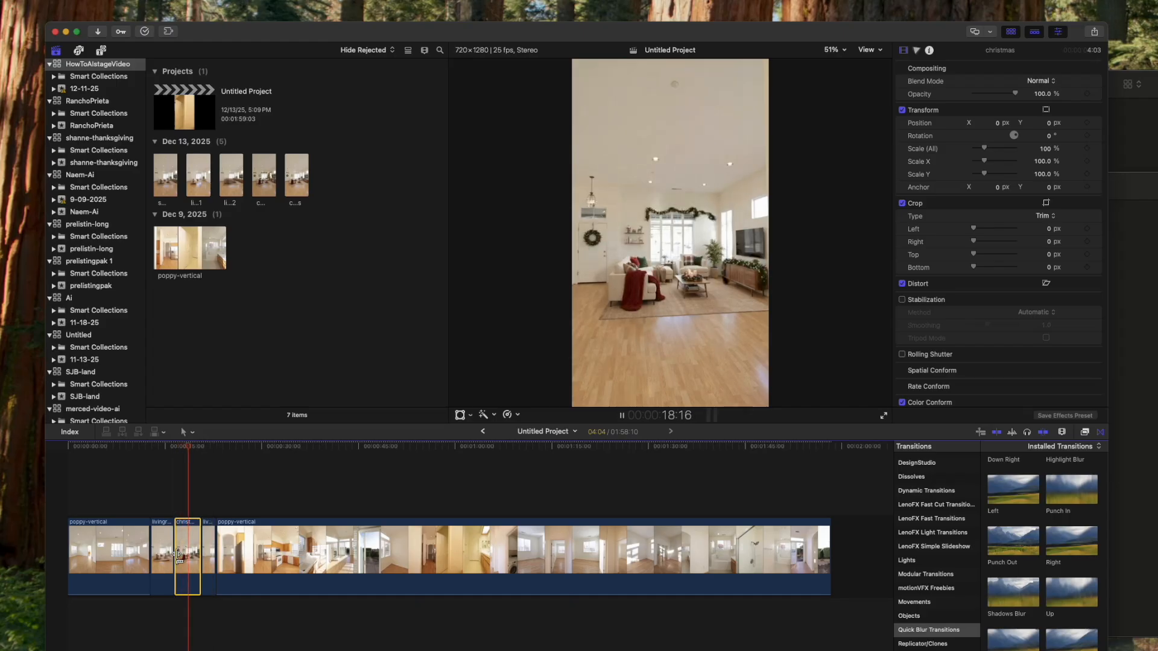
{"action": "left_click_drag", "start_coordinate": [145, 451], "coordinate": [149, 452]}
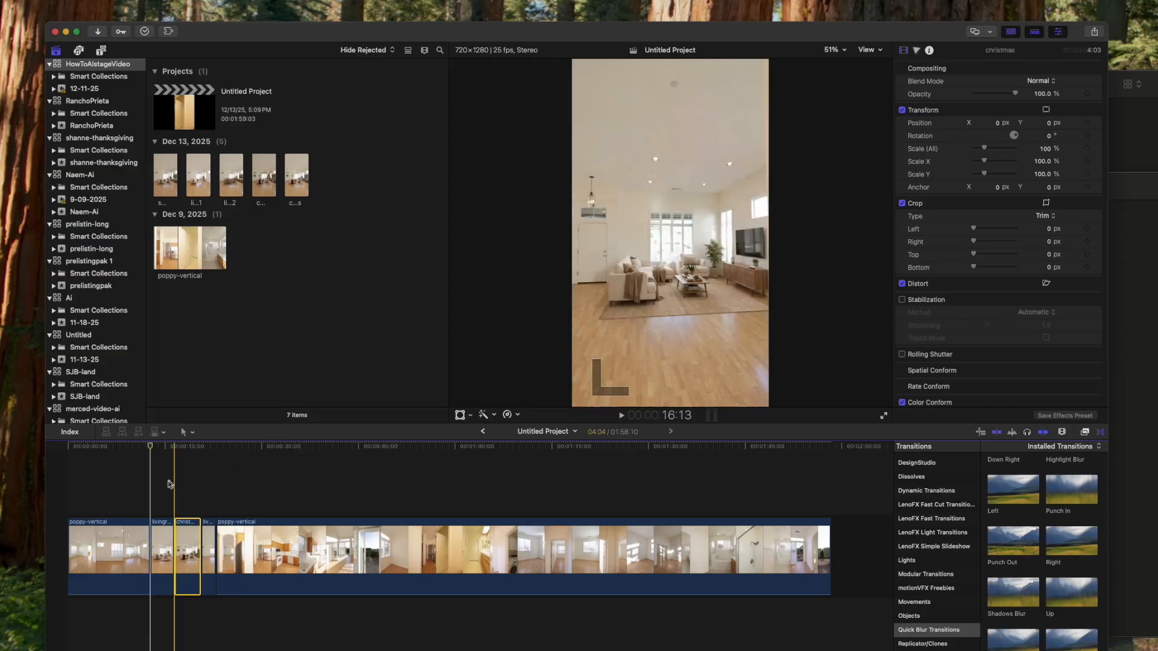
{"action": "left_click", "coordinate": [212, 452]}
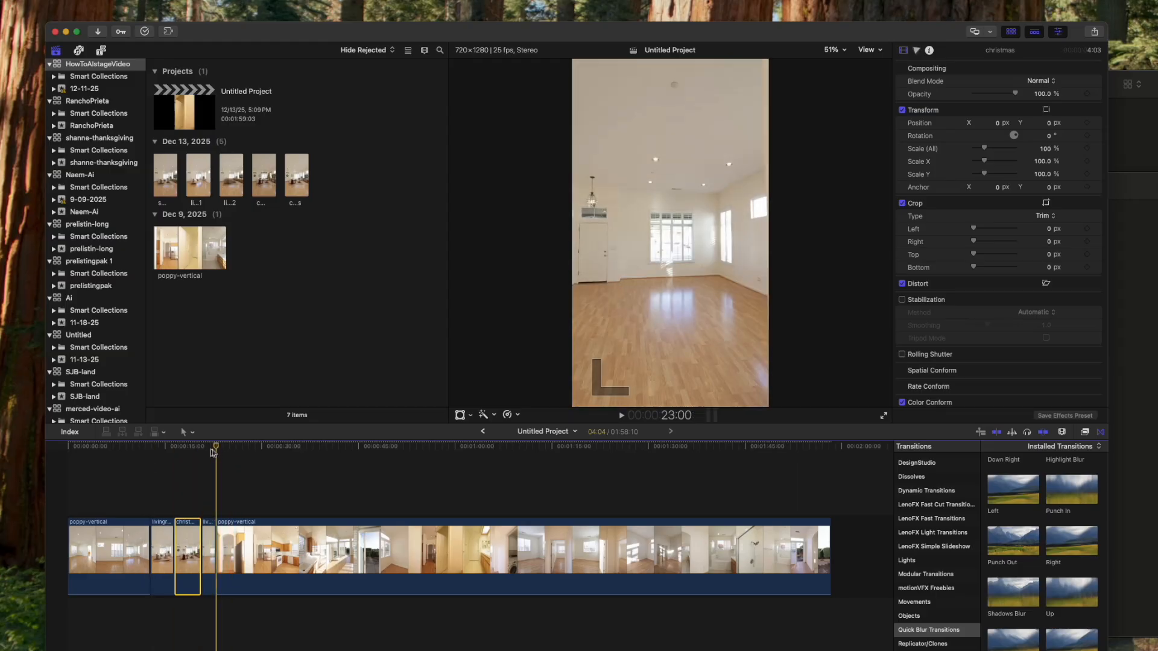
{"action": "left_click_drag", "start_coordinate": [217, 453], "coordinate": [155, 473]}
{"action": "key", "text": "Up"}
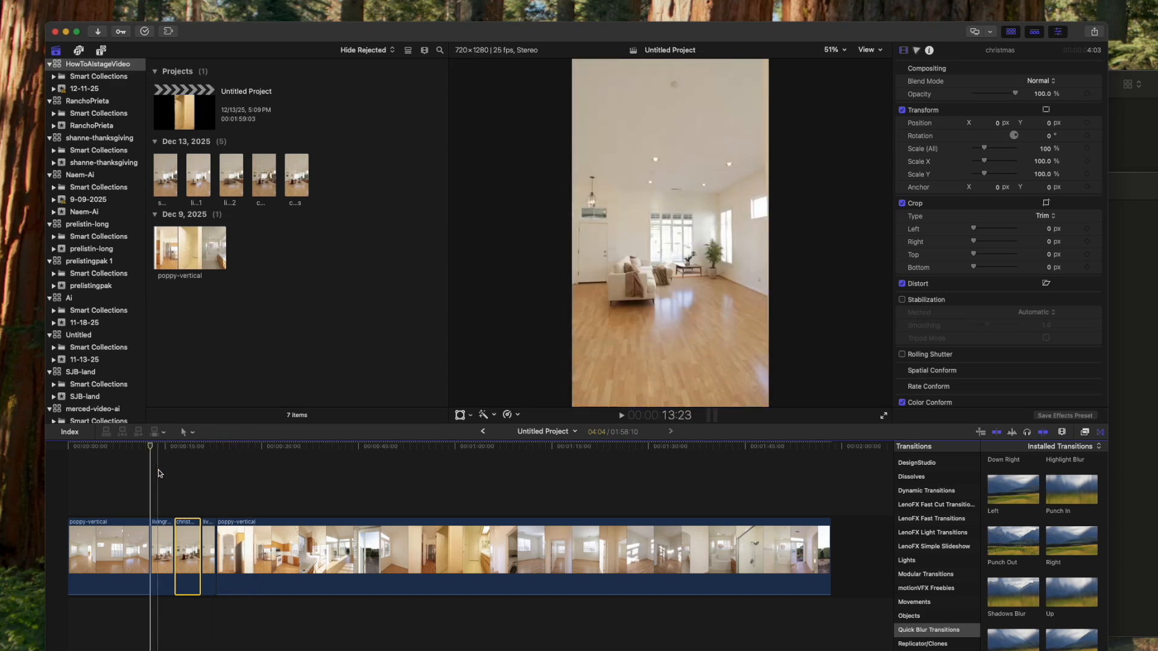